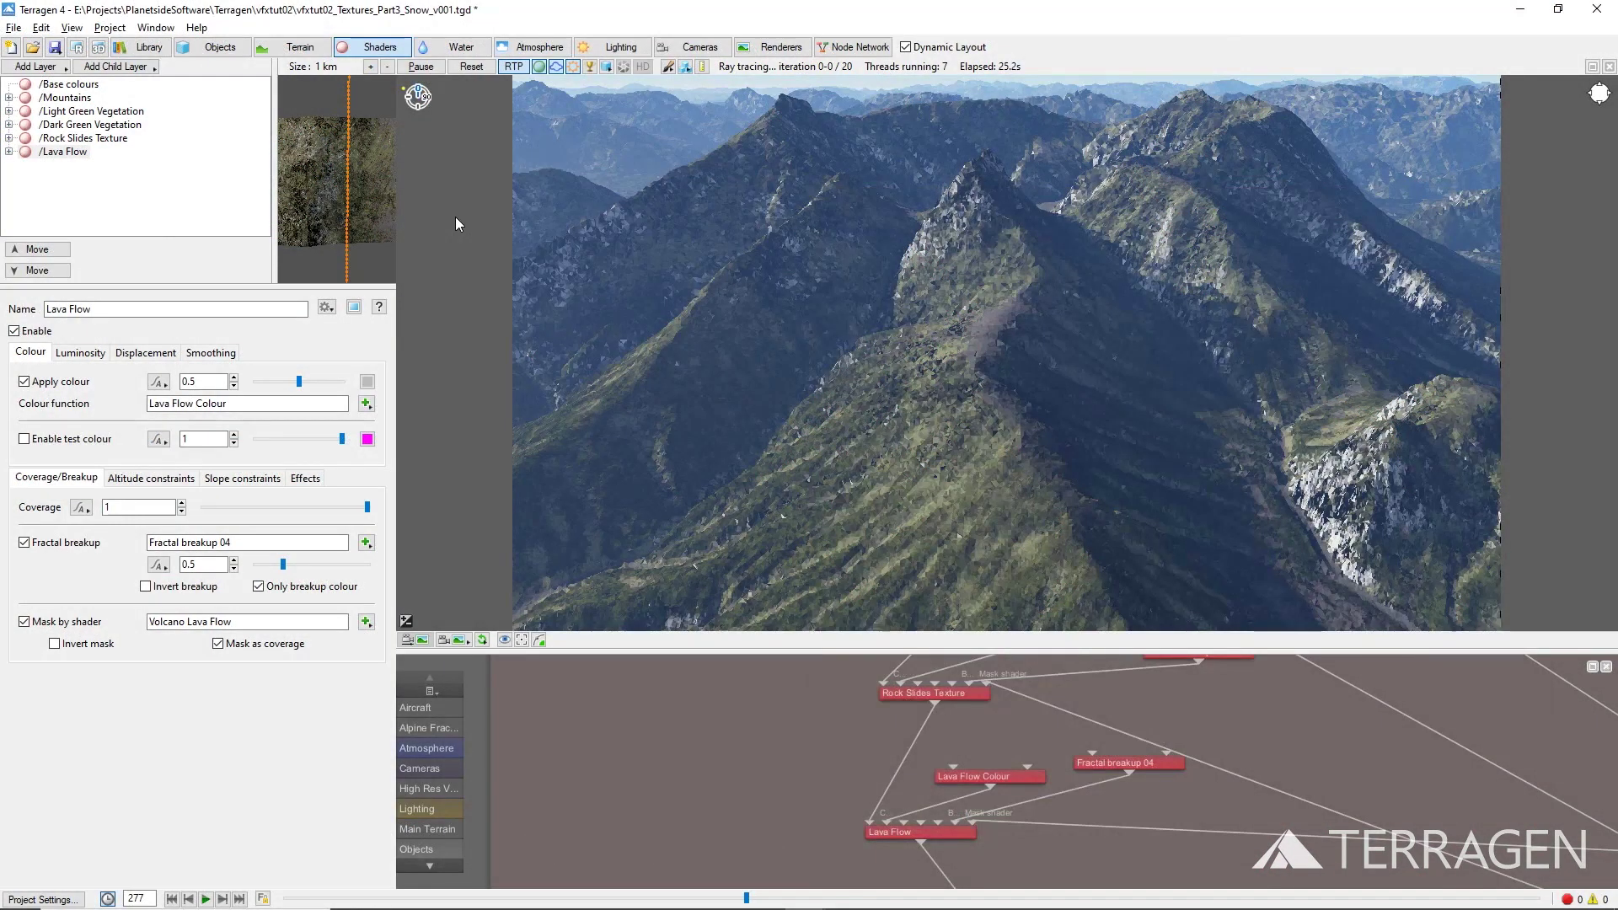
# Add a new surface layer after Lava Flow and name it "Deep Snow Depressions"
pyautogui.click(68, 66)
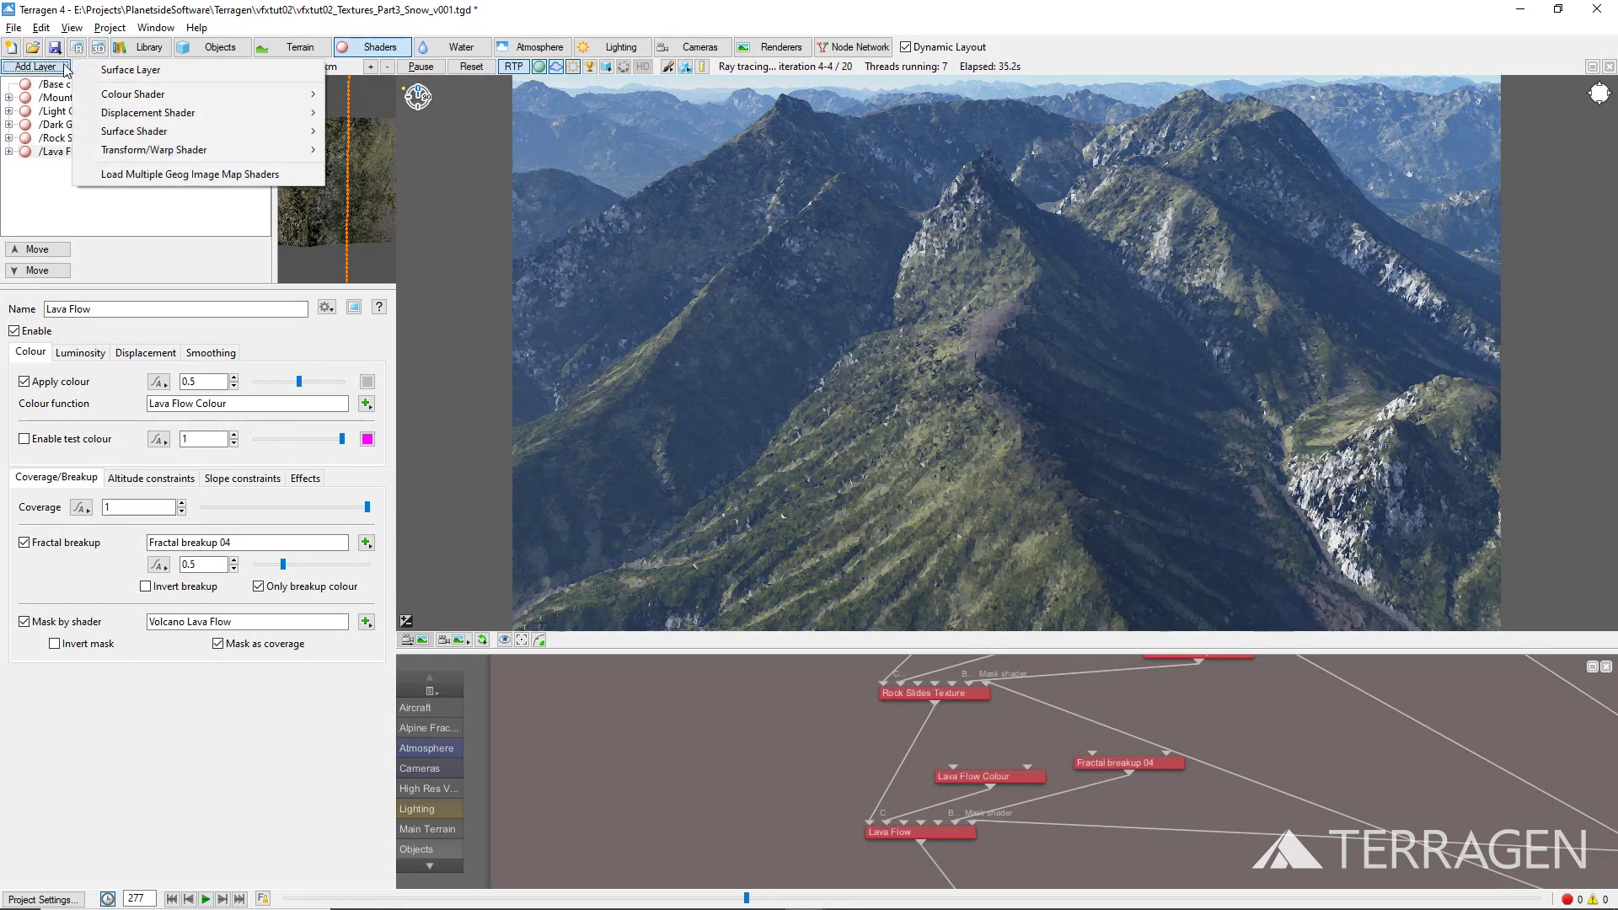
pyautogui.click(105, 71)
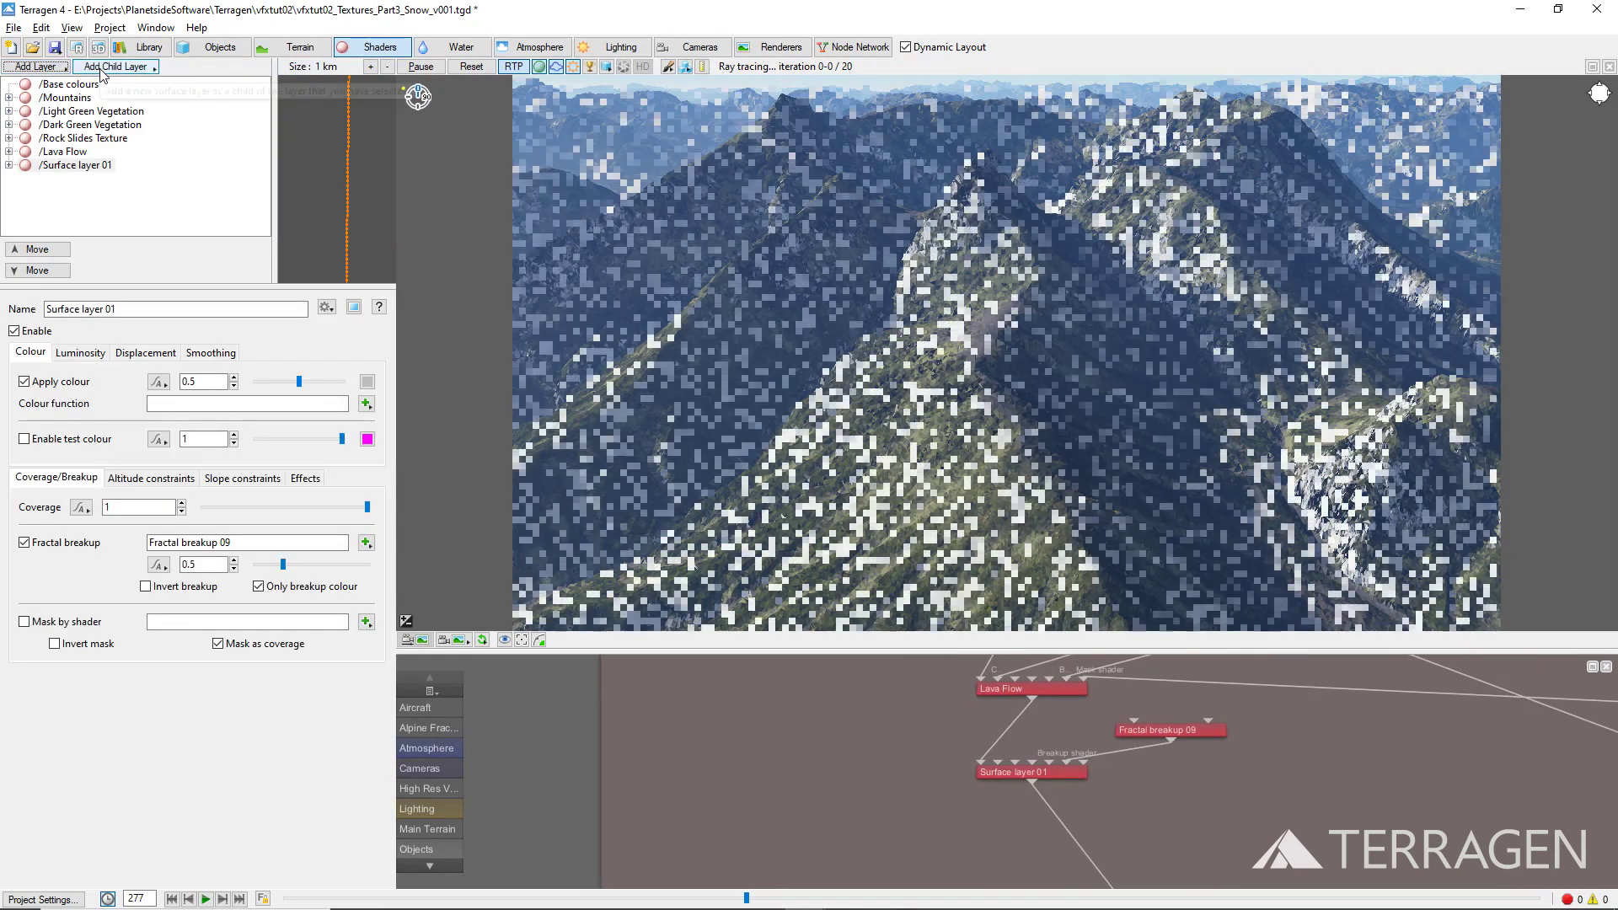
pyautogui.moveTo(118, 309); pyautogui.dragTo(42, 310)
pyautogui.write('D')
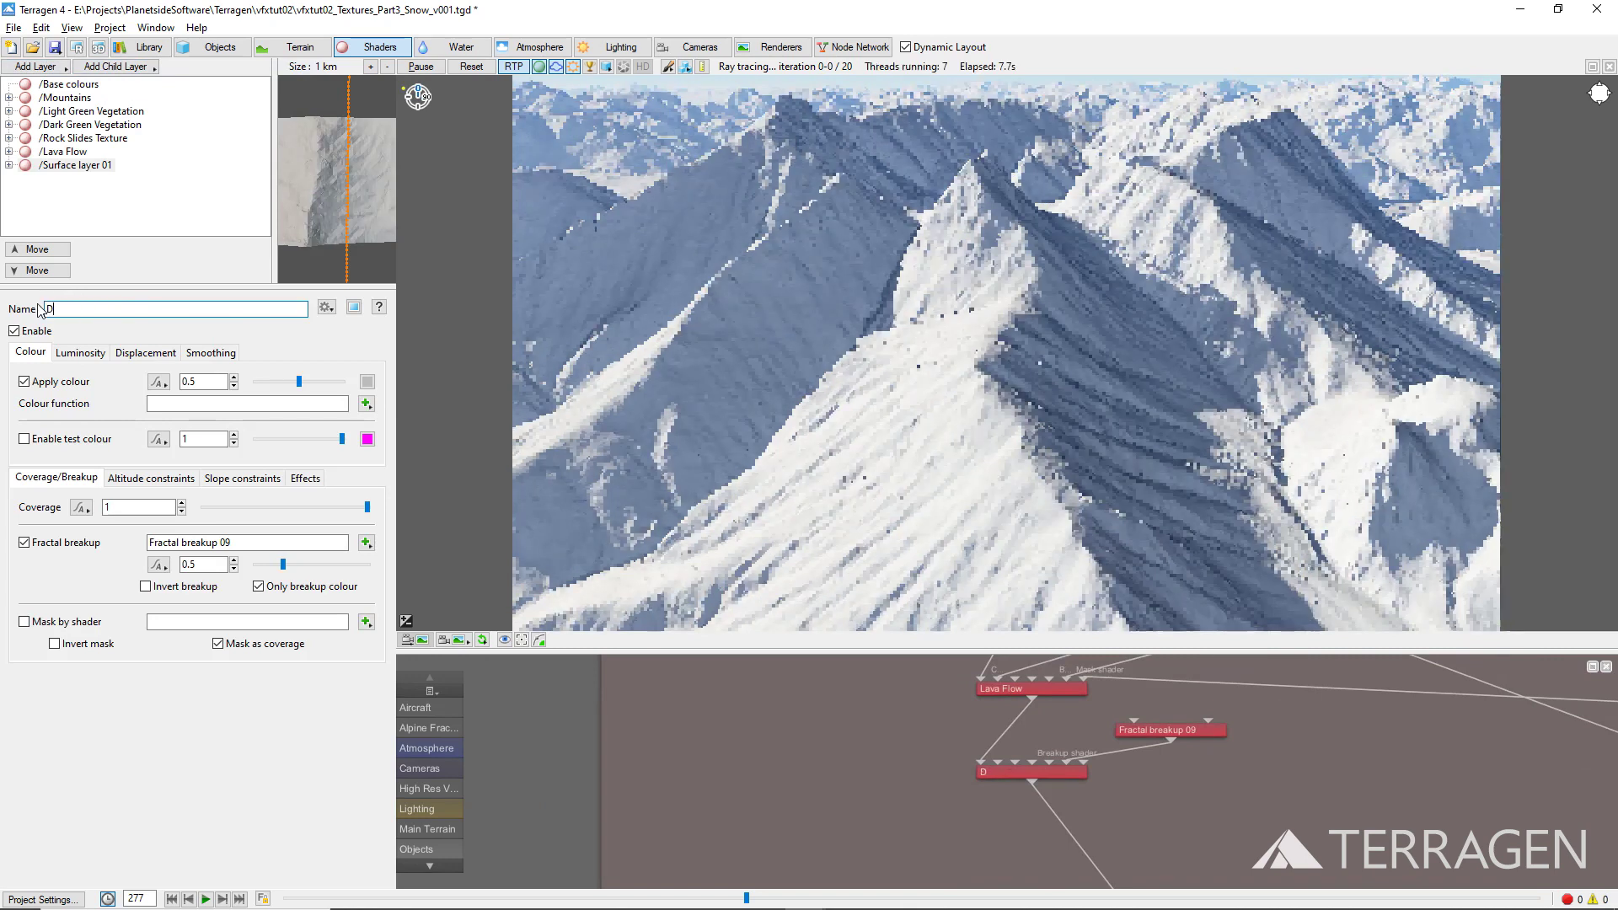
pyautogui.write('eep Snow D')
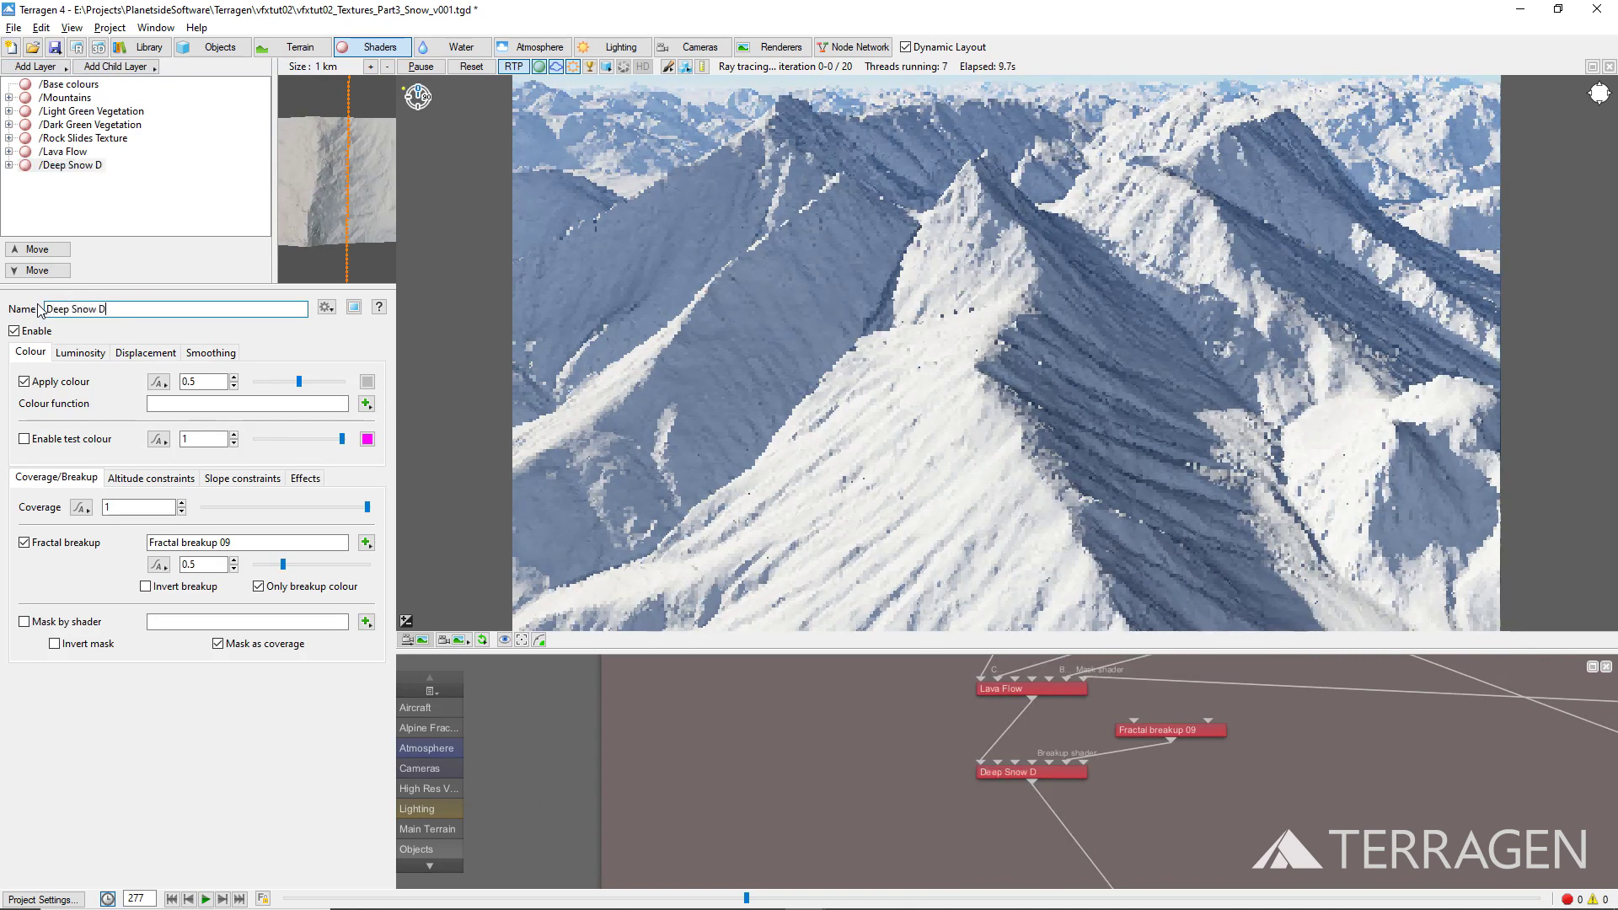
pyautogui.write('epressions')
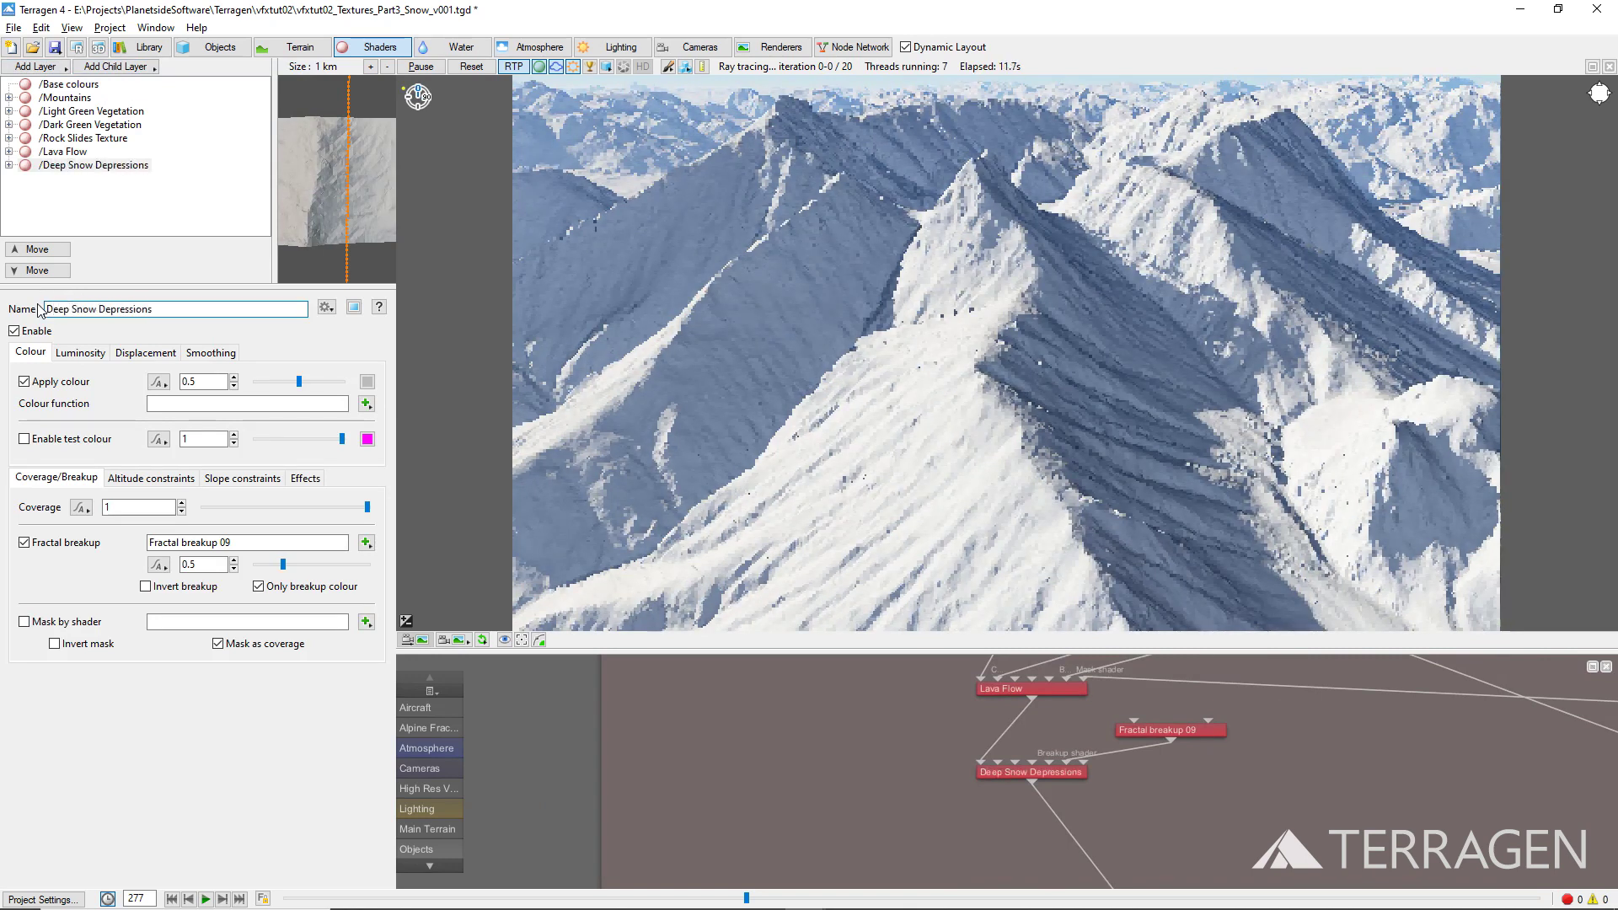
# Set the Deep Snow Depressions layer's applied colour value to 0.9
pyautogui.doubleClick(181, 381)
pyautogui.write('0.9')
pyautogui.press('Return')
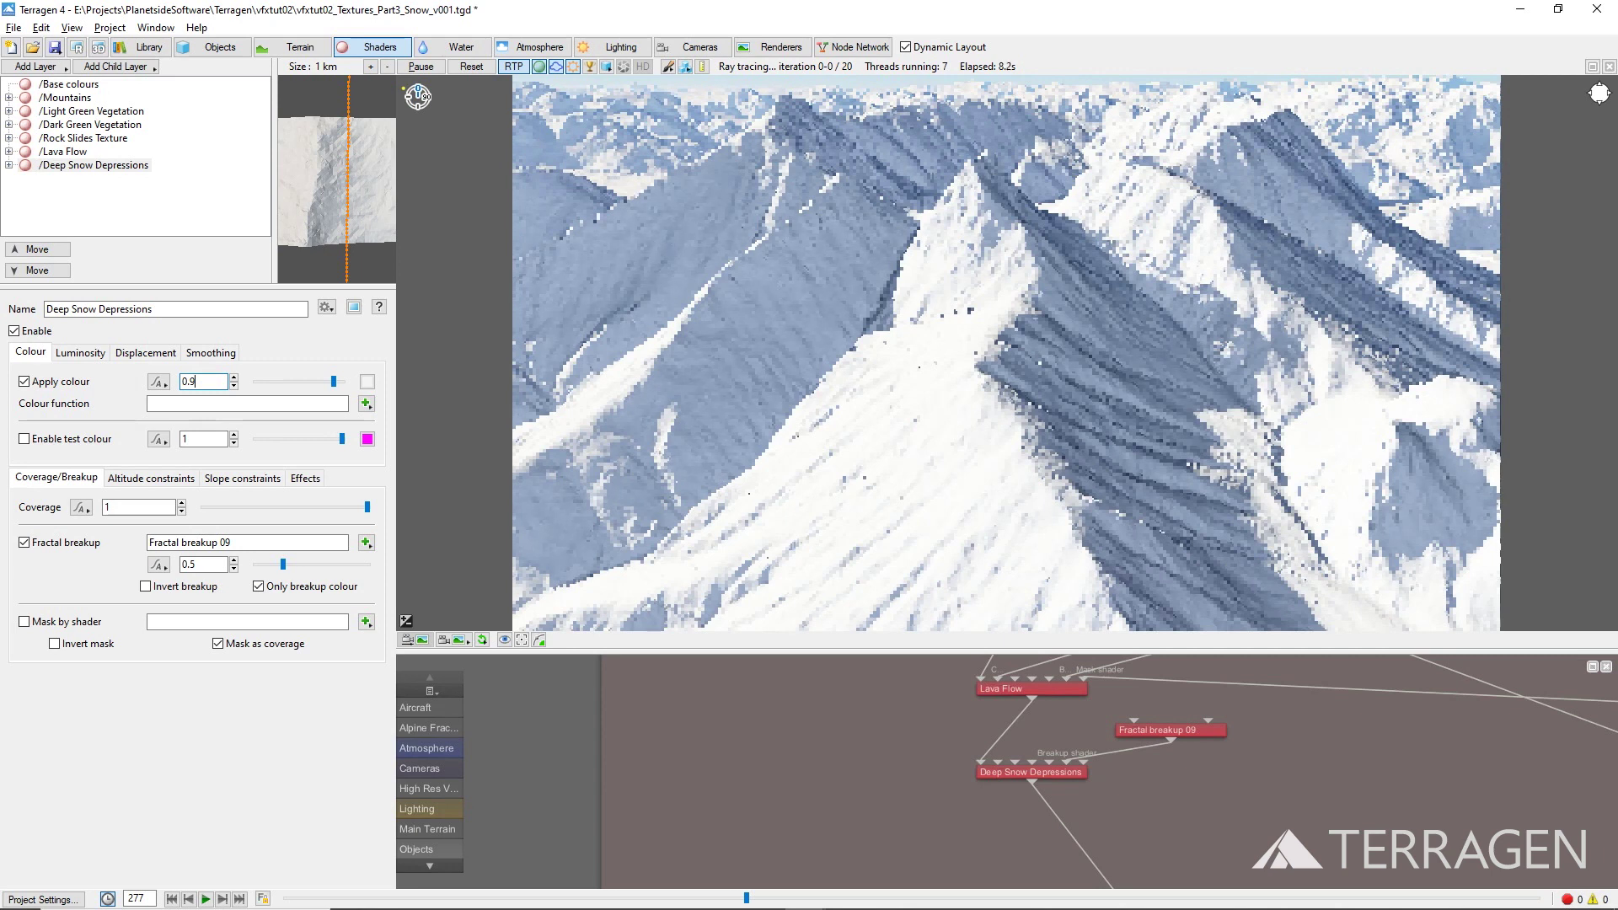
# Add a Get normal in texture node to the node network beside the Deep Snow Depressions node
pyautogui.click(694, 751)
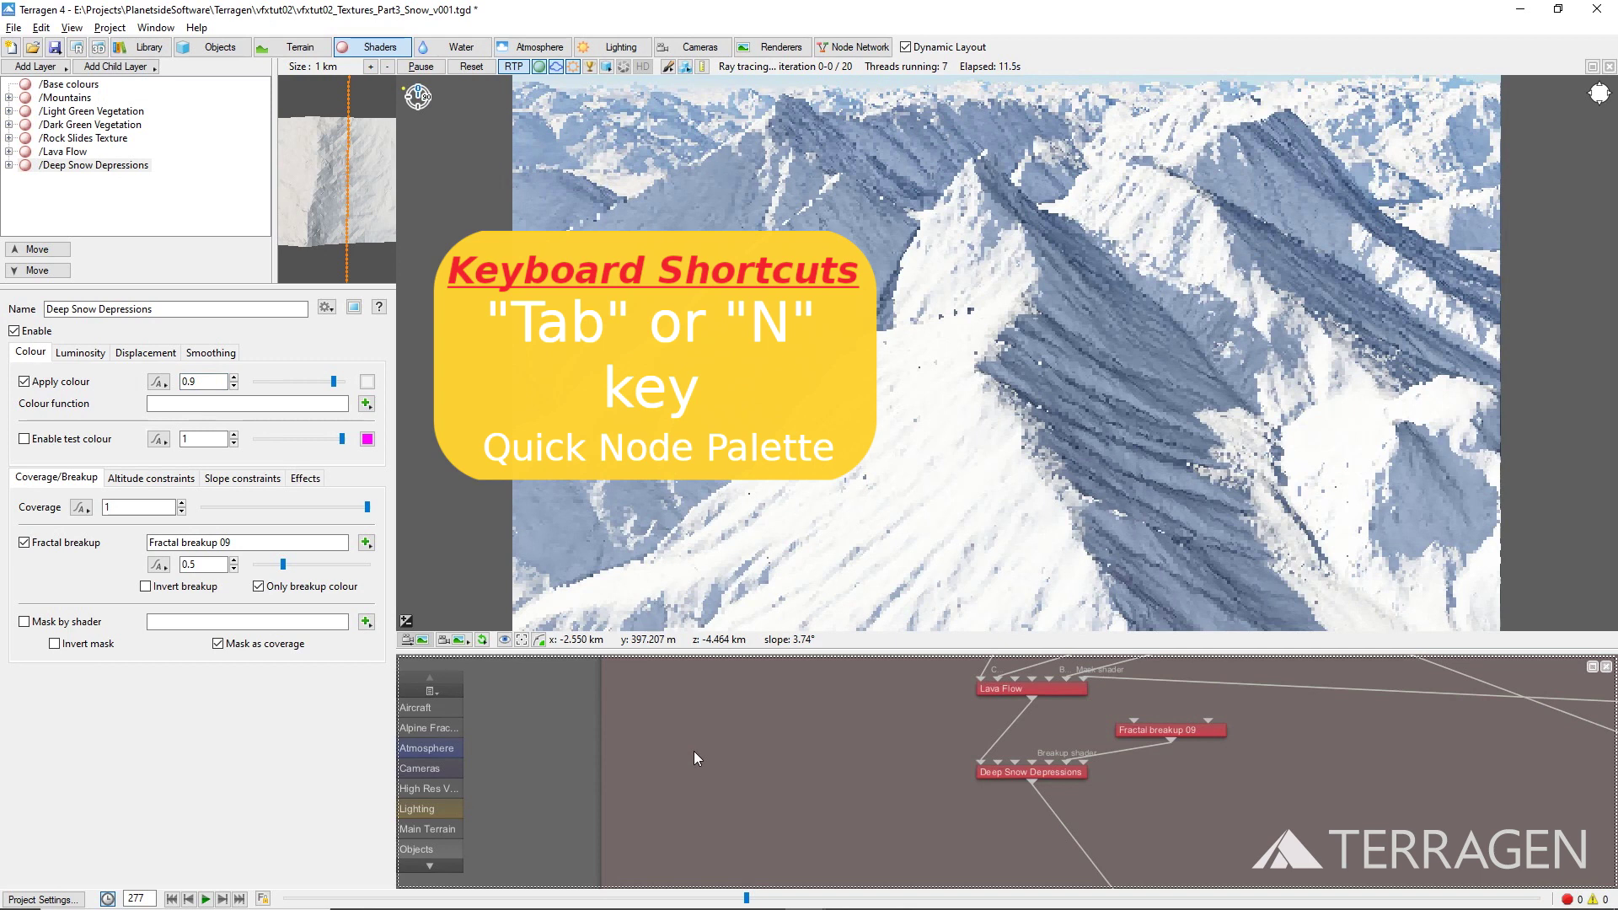
pyautogui.press('Tab')
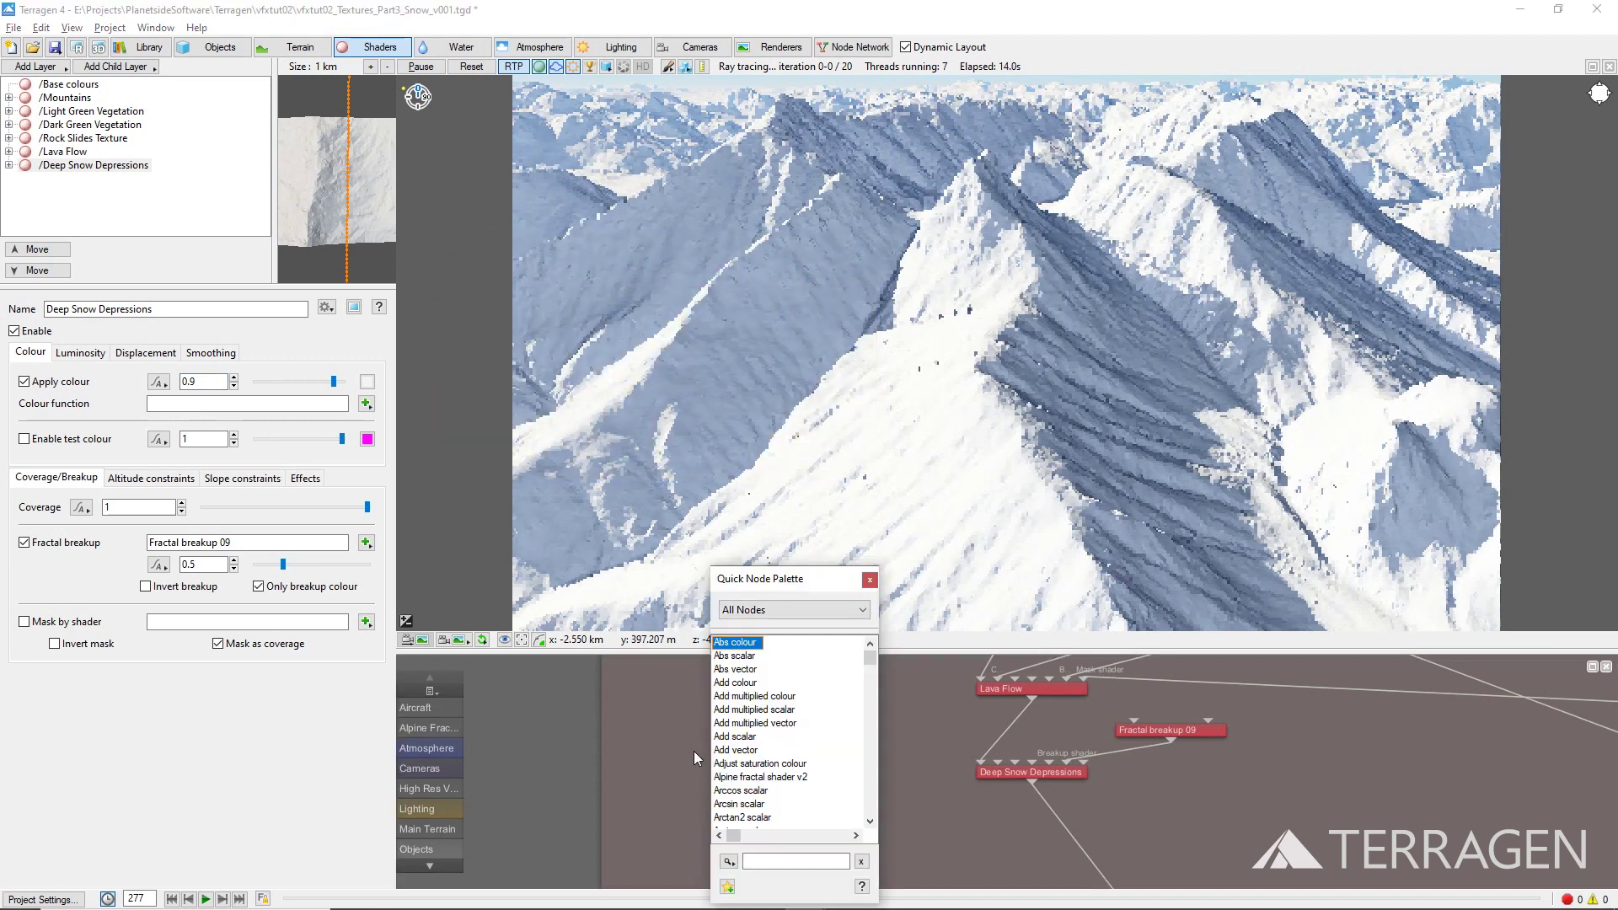
pyautogui.write('get')
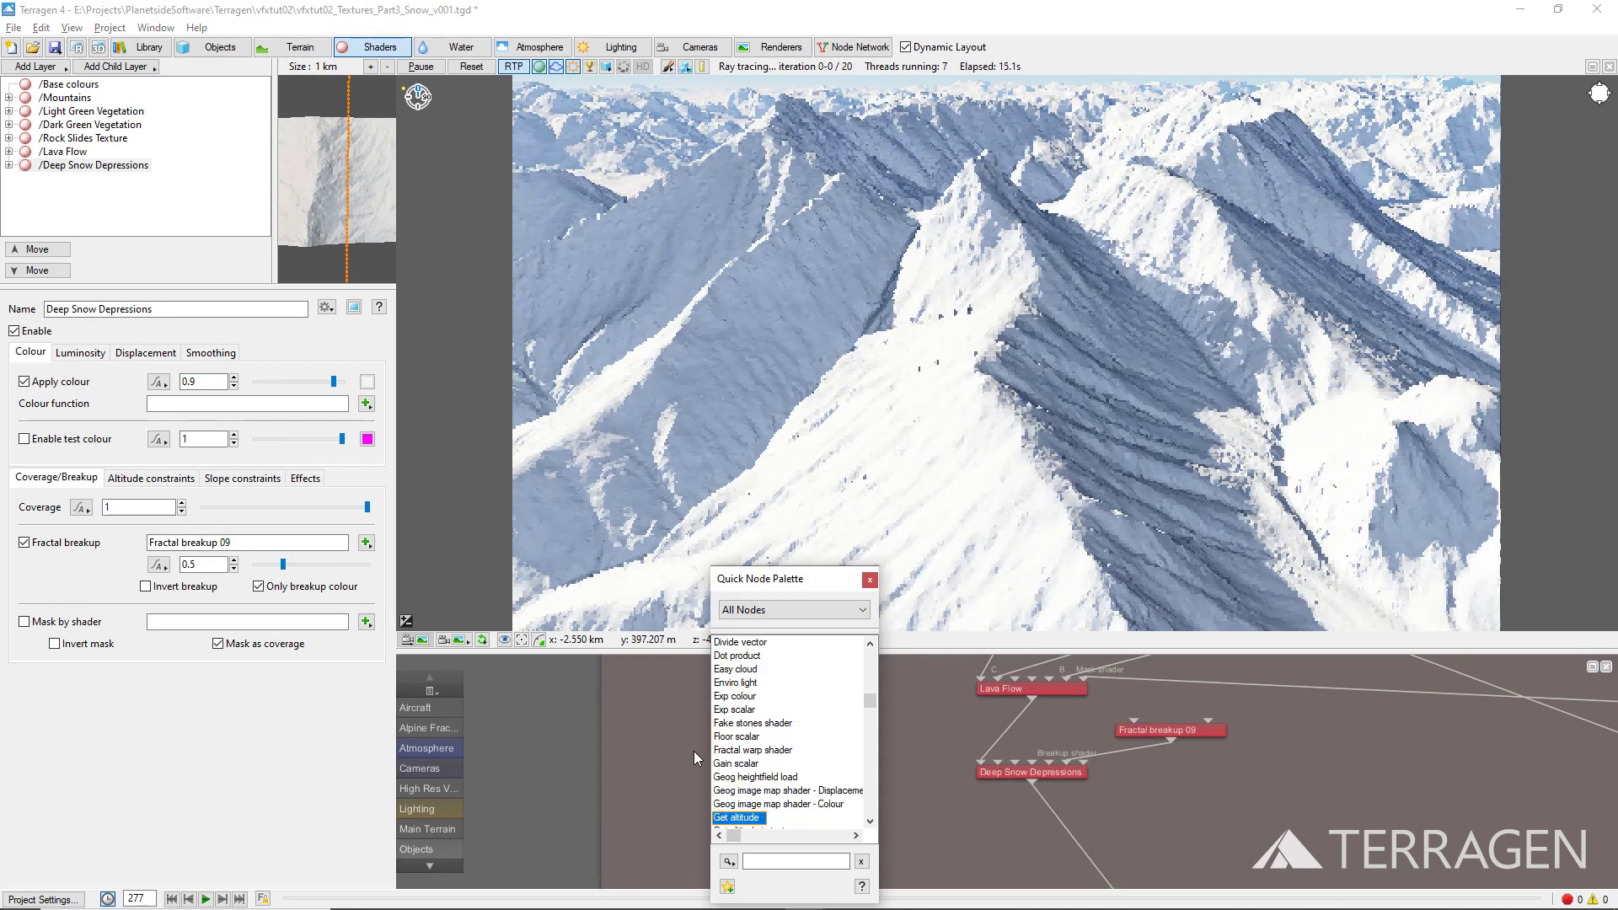
pyautogui.press('Down')
pyautogui.press('Down')
pyautogui.press('Down')
pyautogui.press('Down')
pyautogui.press('Down')
pyautogui.press('Down')
pyautogui.press('Down')
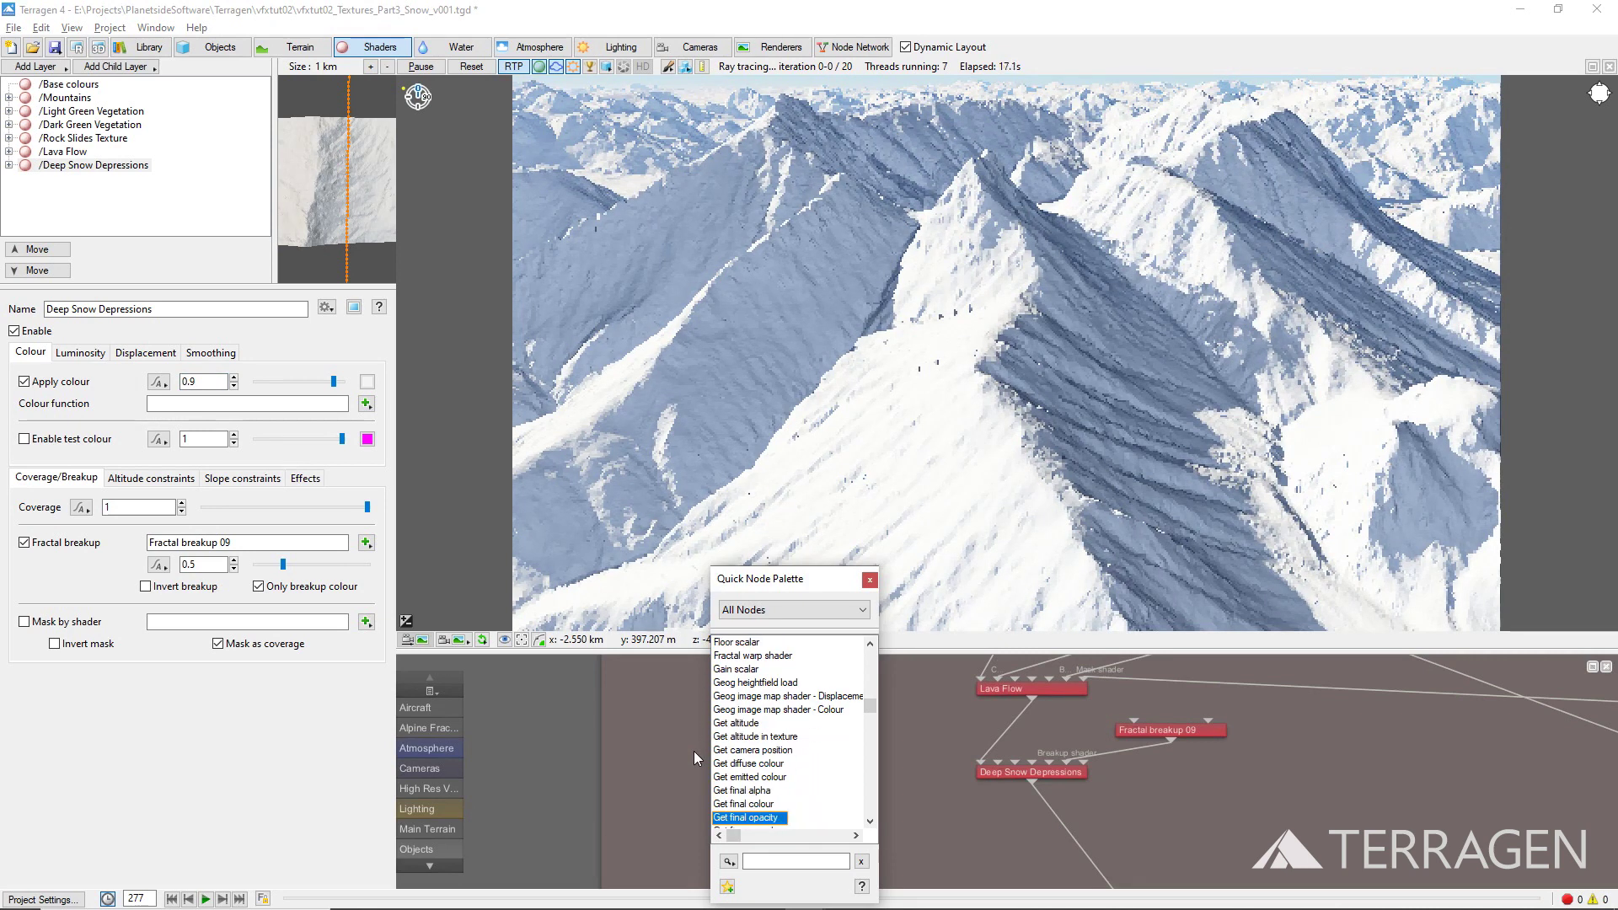
pyautogui.press('Down')
pyautogui.press('Down')
pyautogui.press('Down')
pyautogui.press('Down')
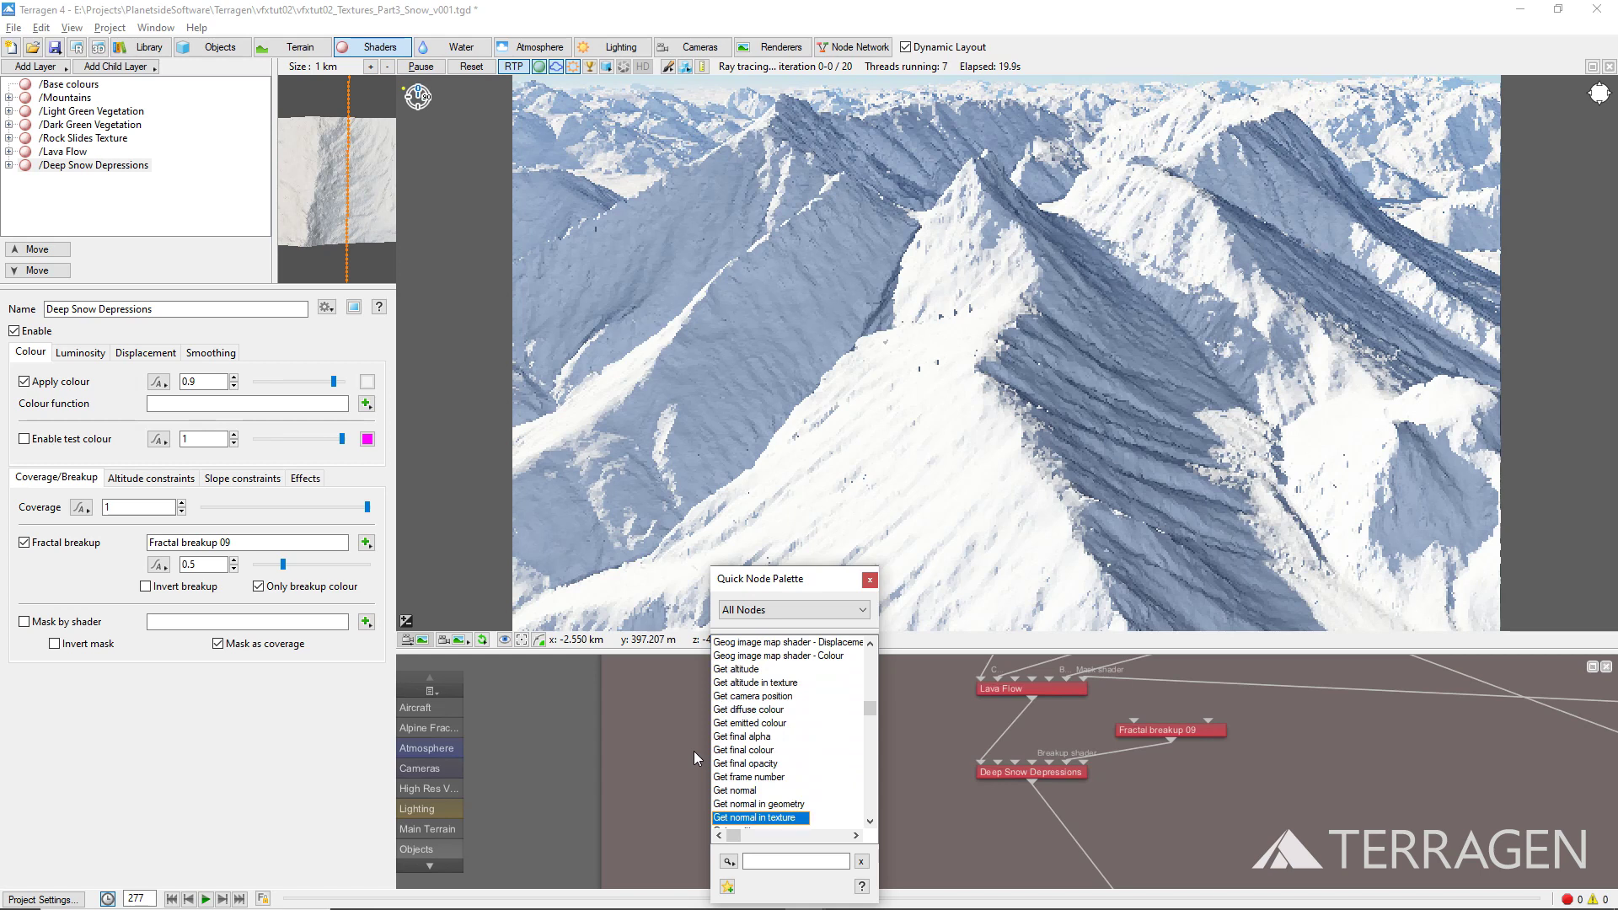
pyautogui.press('Return')
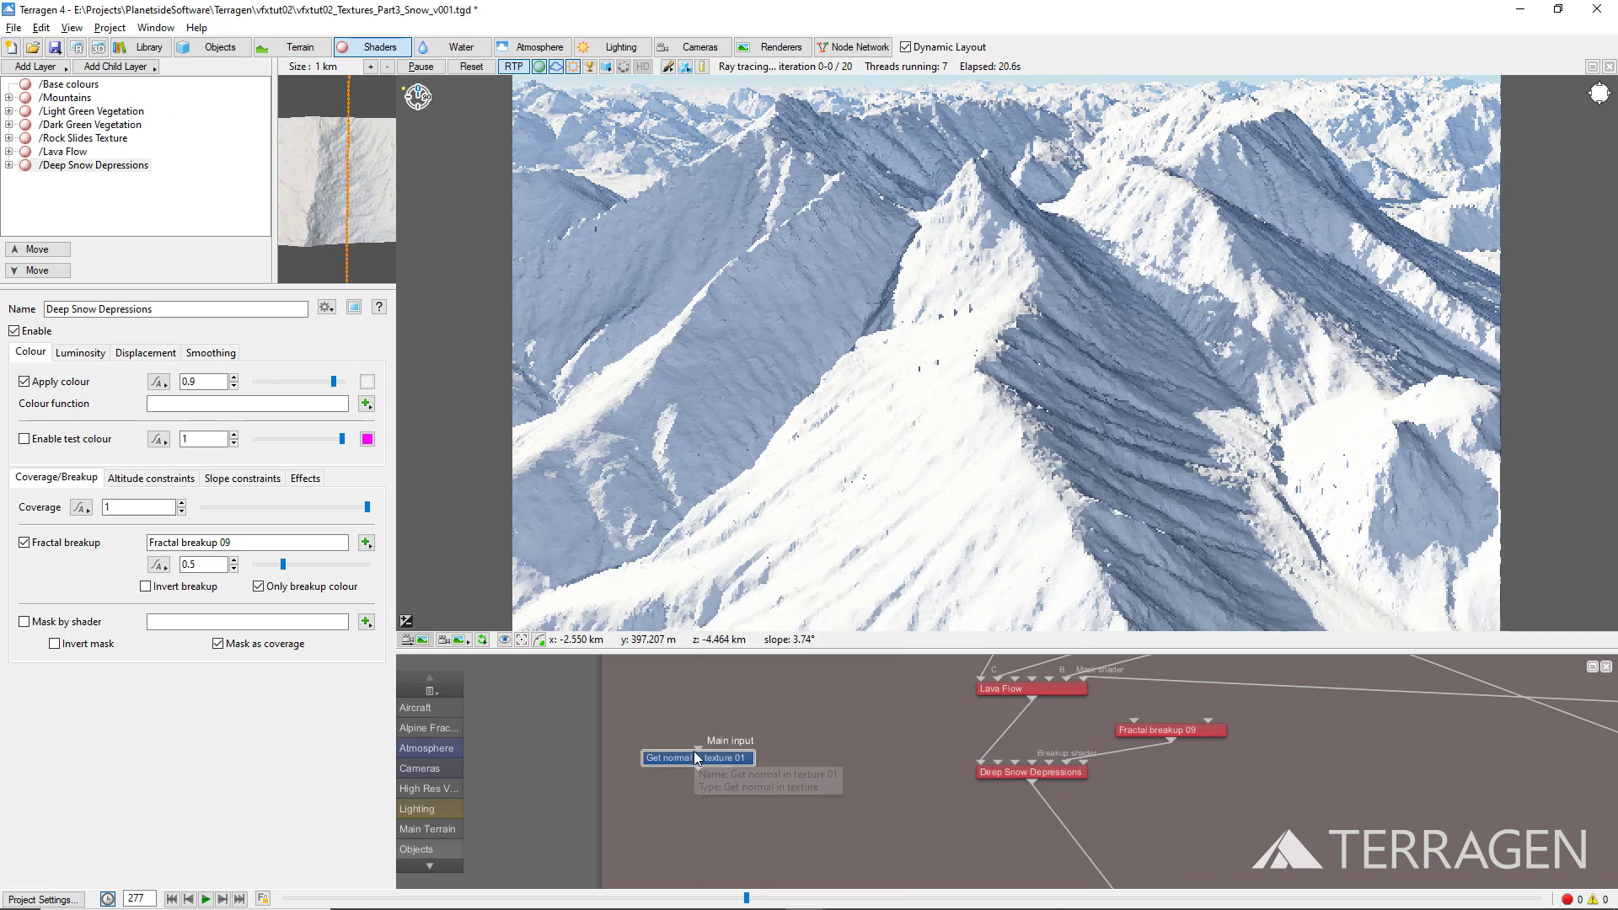
# Add a Constant vector node and place it beside the Get normal in texture node
pyautogui.press('Tab')
pyautogui.press('Down')
pyautogui.press('Down')
pyautogui.press('Down')
pyautogui.press('Down')
pyautogui.press('Down')
pyautogui.press('Down')
pyautogui.press('Down')
pyautogui.press('Down')
pyautogui.press('Return')
pyautogui.moveTo(802, 755); pyautogui.dragTo(865, 761)
# Add a Dot product node with Get normal in texture as its main input and Constant vector as its second input
pyautogui.click(762, 805)
pyautogui.press('Tab')
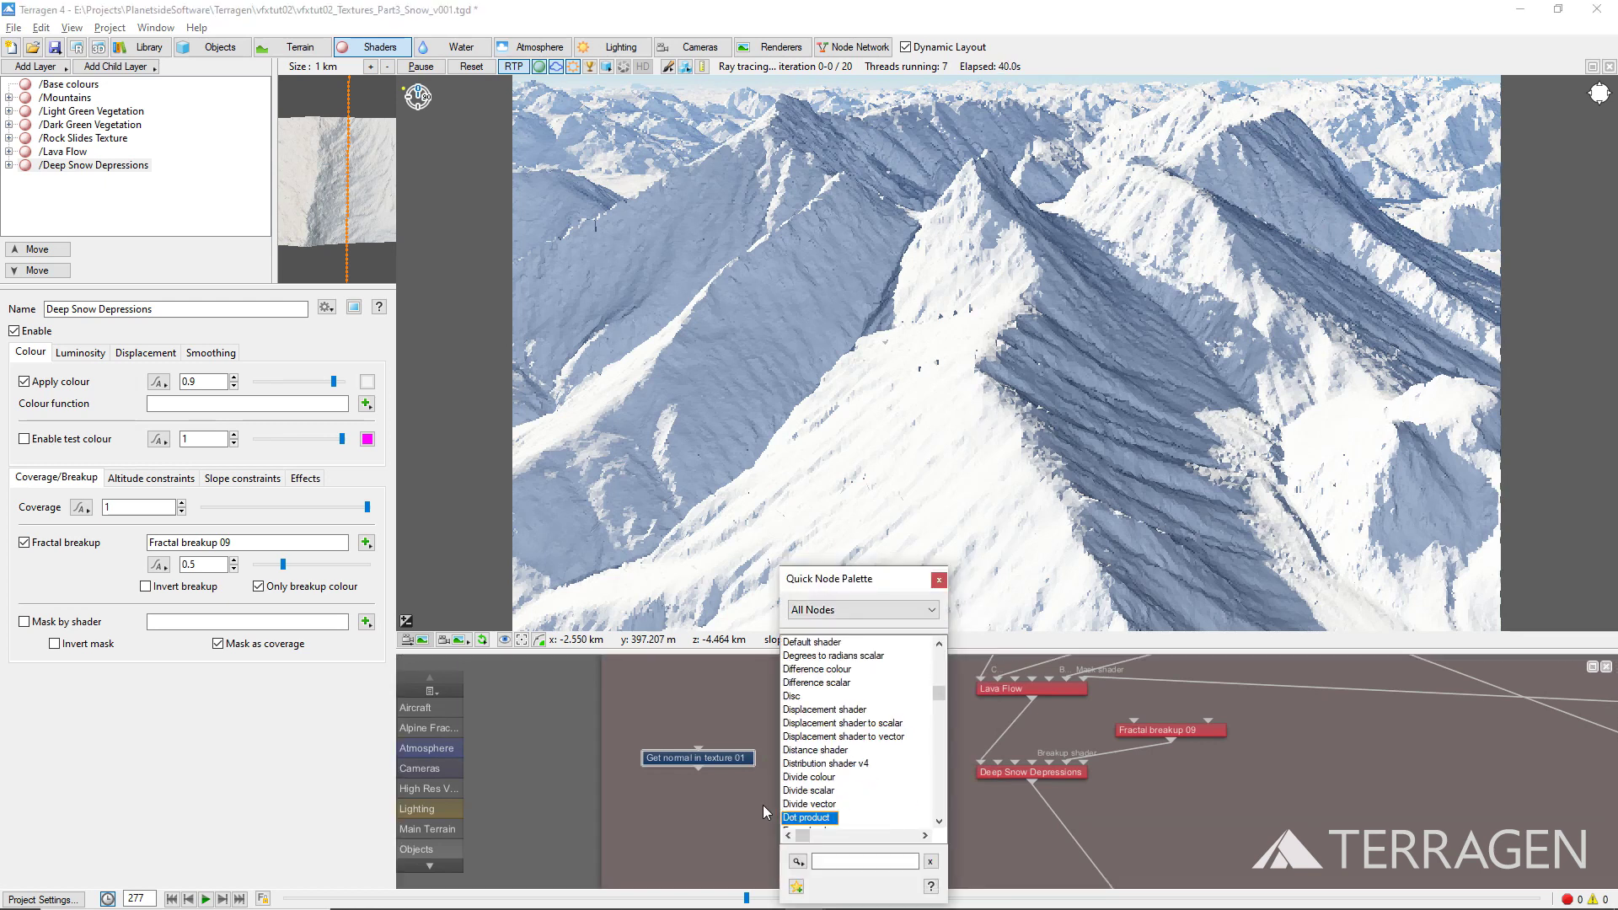
pyautogui.press('Return')
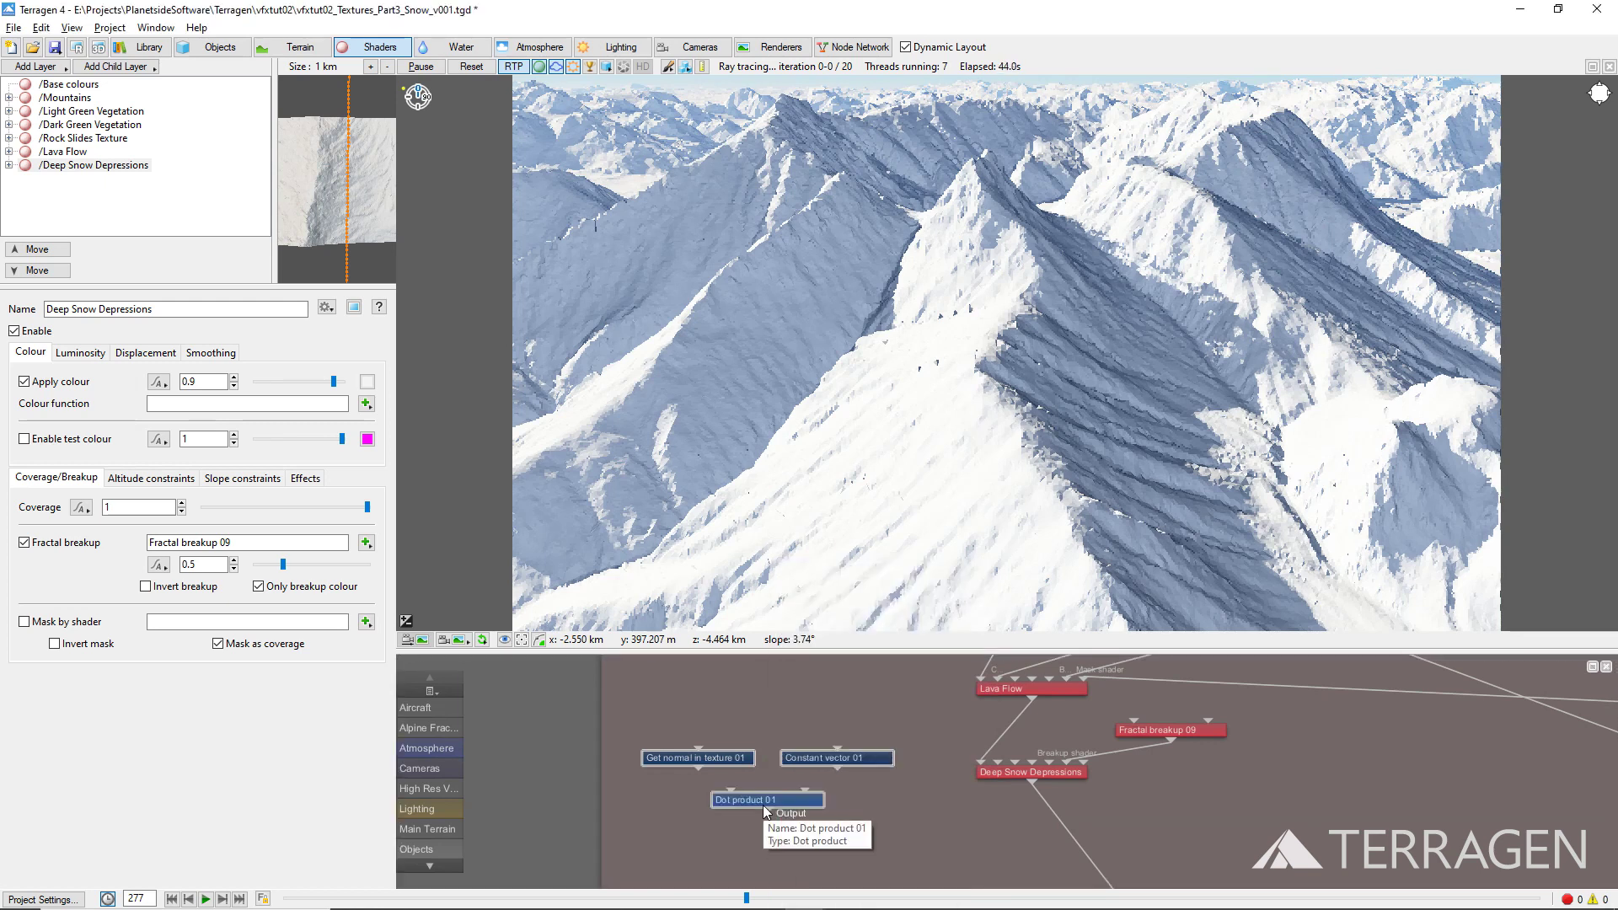
pyautogui.moveTo(696, 767); pyautogui.dragTo(729, 796)
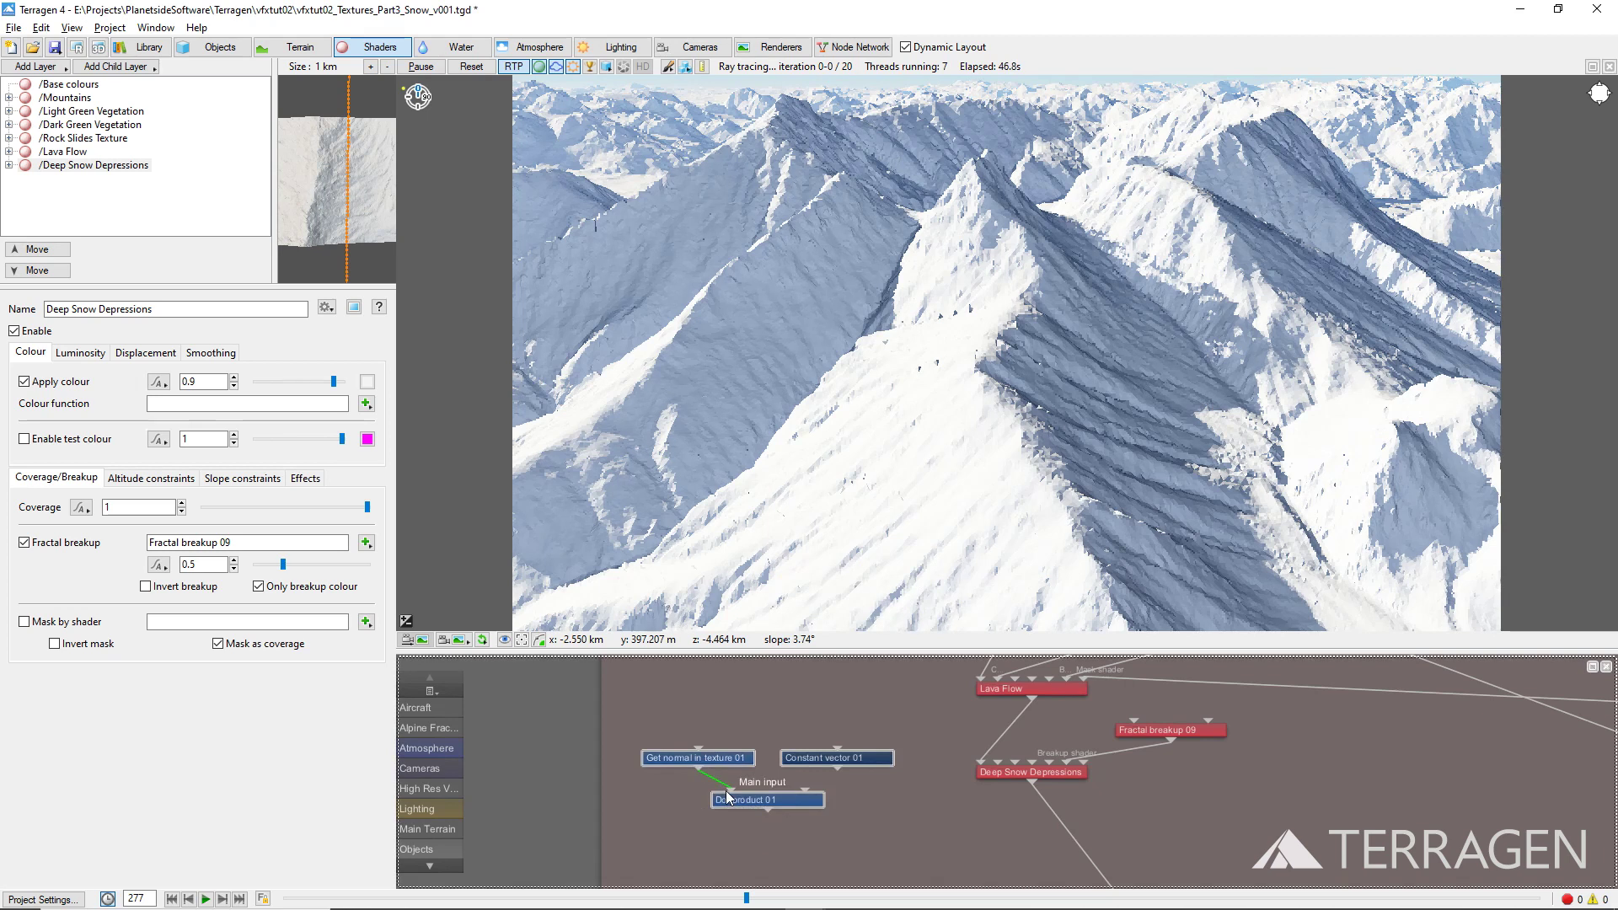
pyautogui.moveTo(729, 796); pyautogui.dragTo(730, 796)
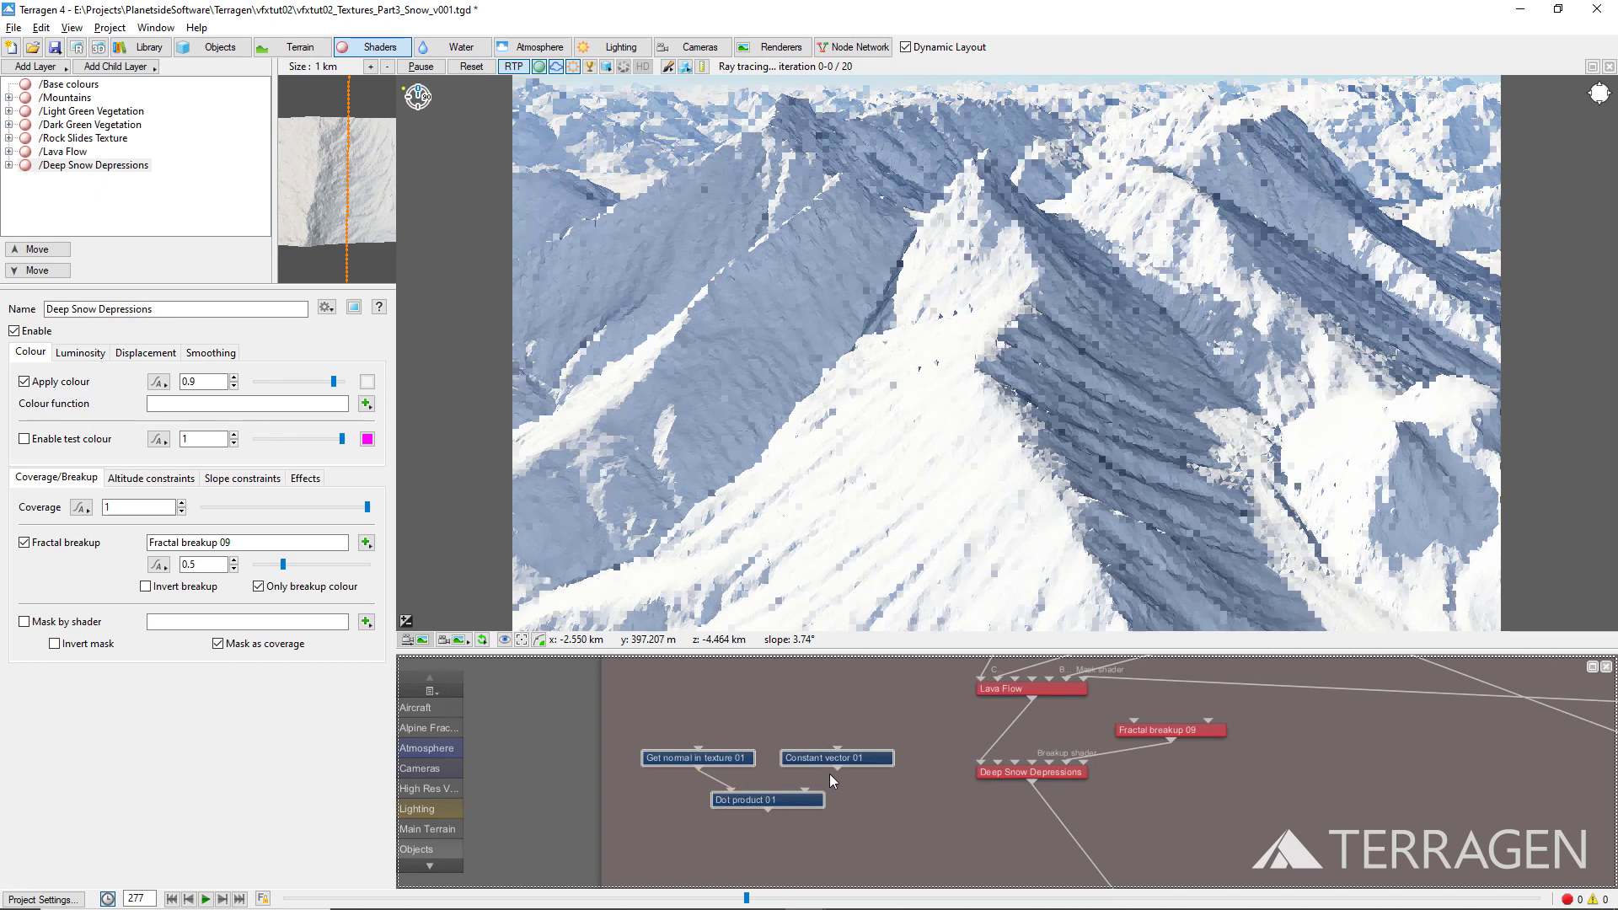
pyautogui.moveTo(837, 767); pyautogui.dragTo(807, 794)
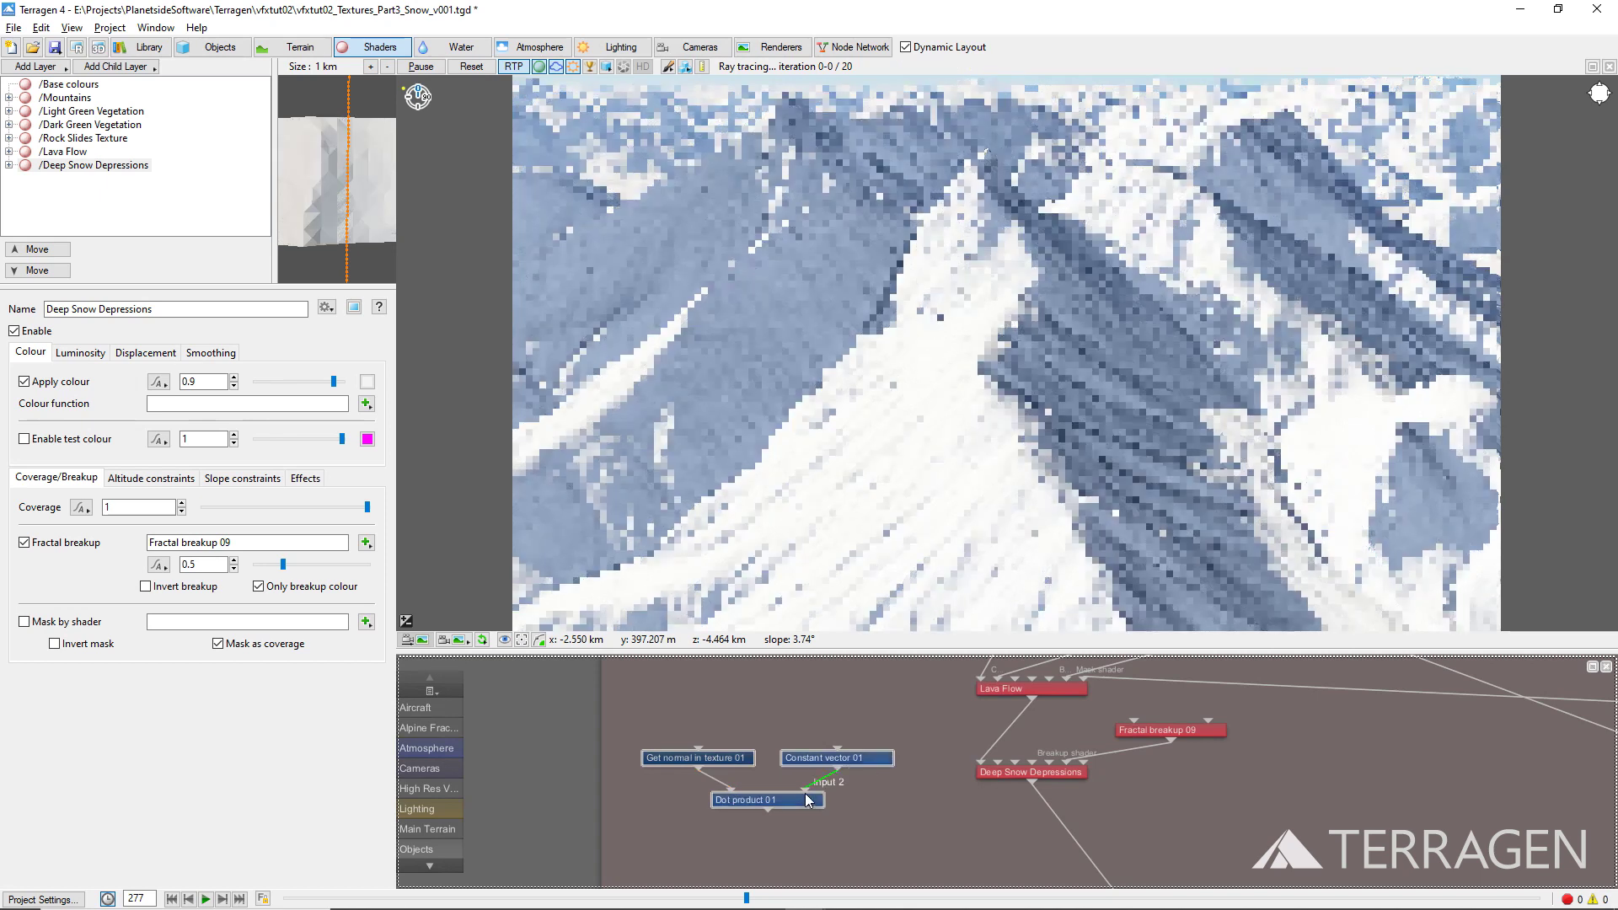
pyautogui.moveTo(807, 799); pyautogui.dragTo(807, 798)
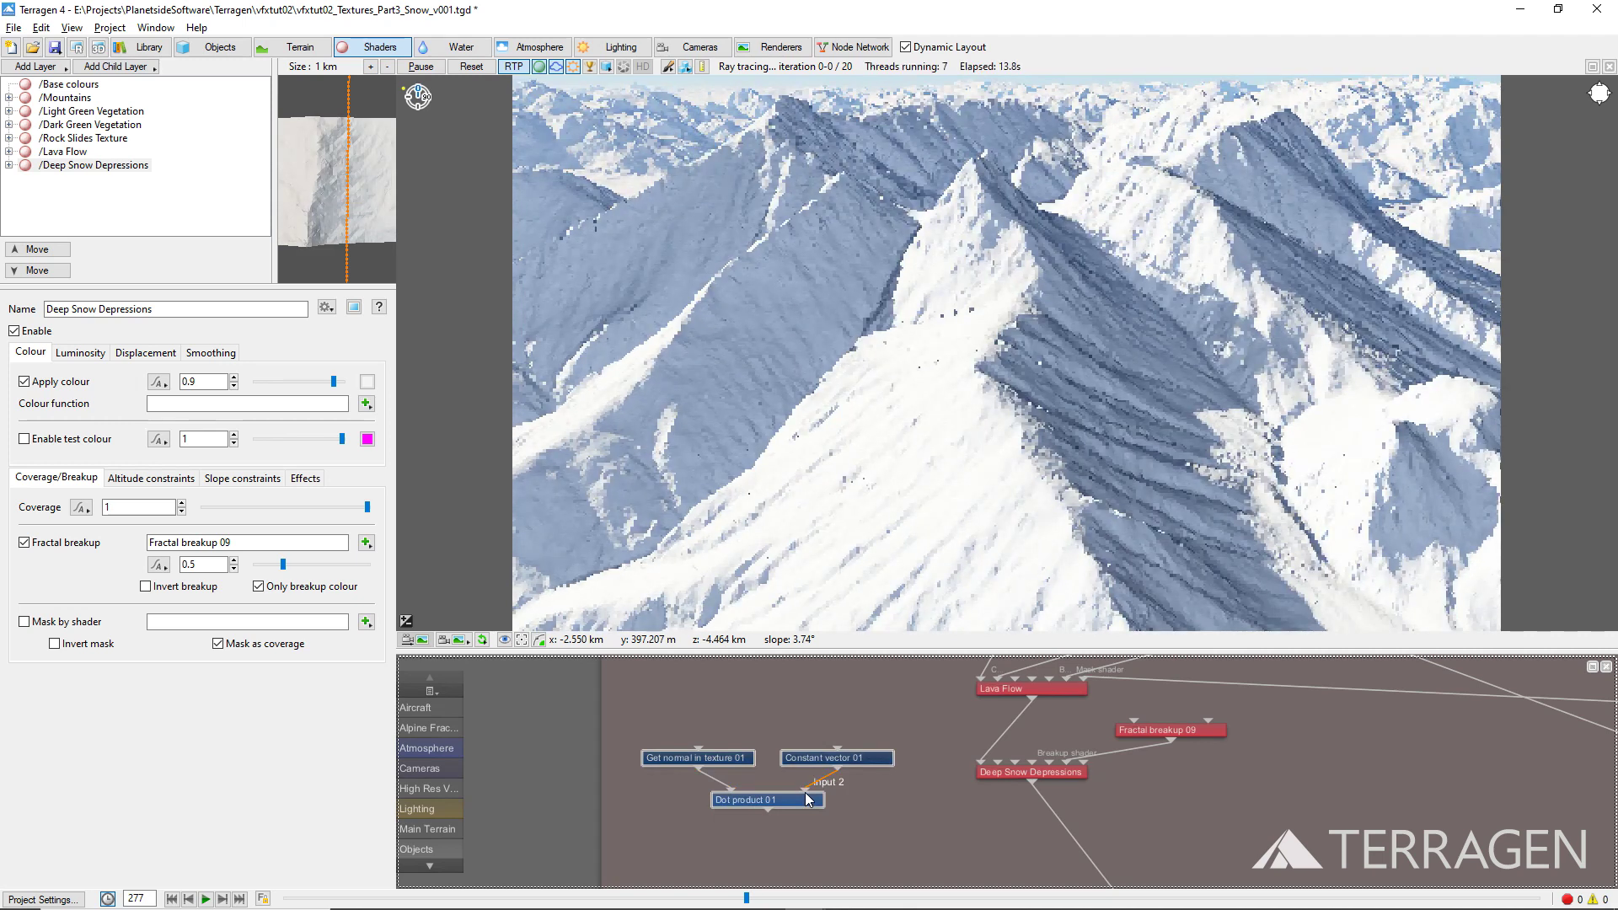
# Set the first component of the Constant vector node to 1.0
pyautogui.doubleClick(818, 761)
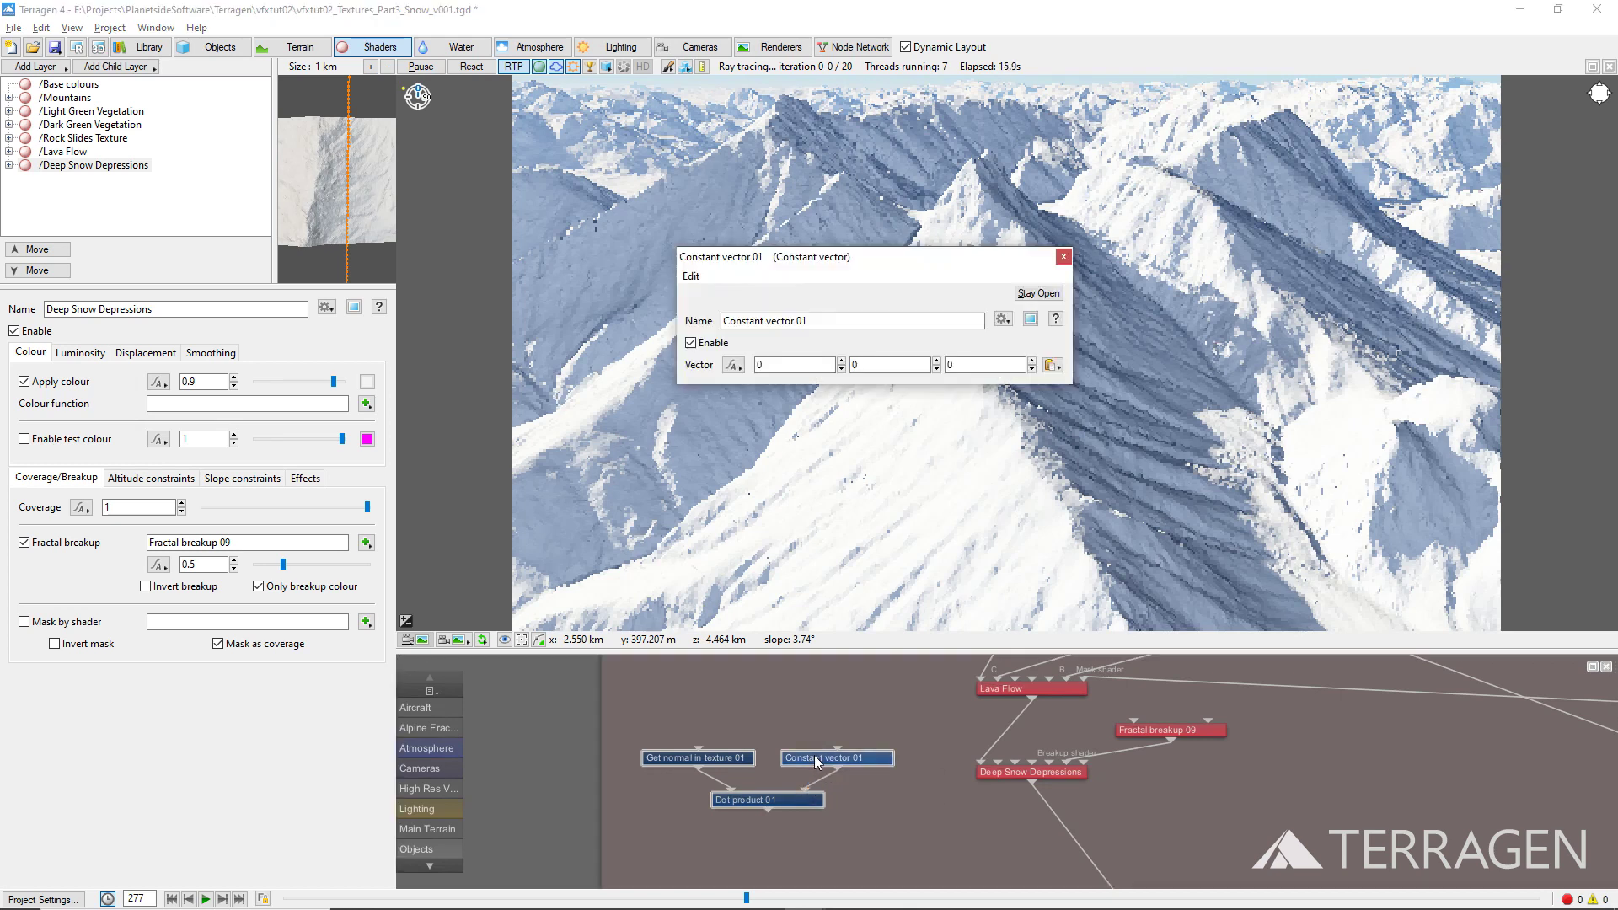
pyautogui.doubleClick(758, 364)
pyautogui.write('1.0')
pyautogui.press('Return')
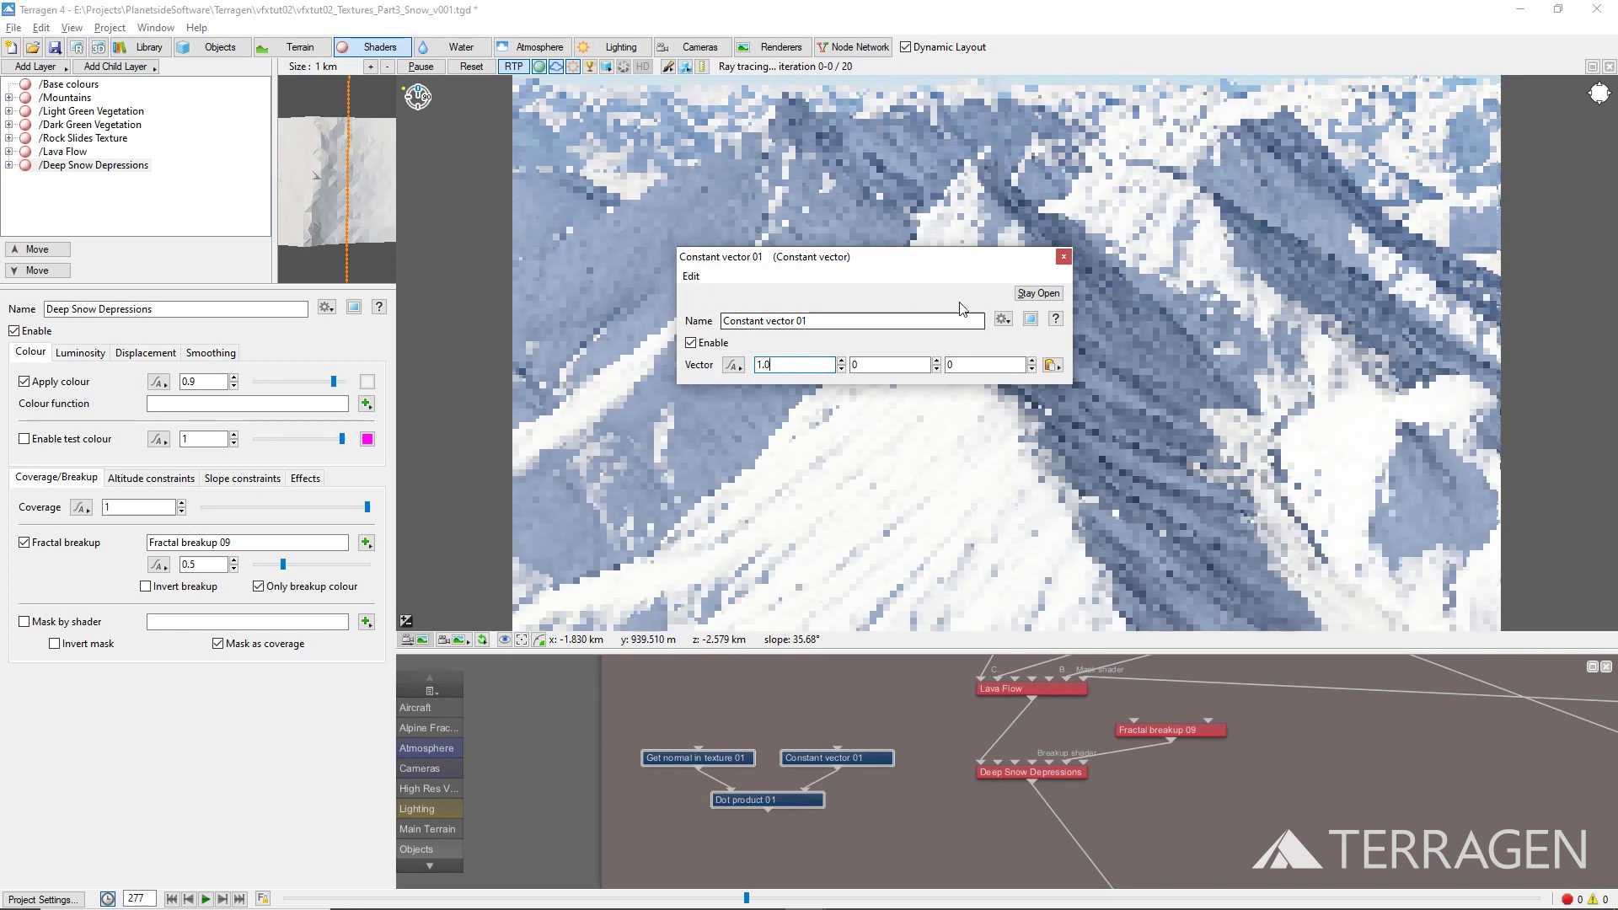
pyautogui.click(1063, 257)
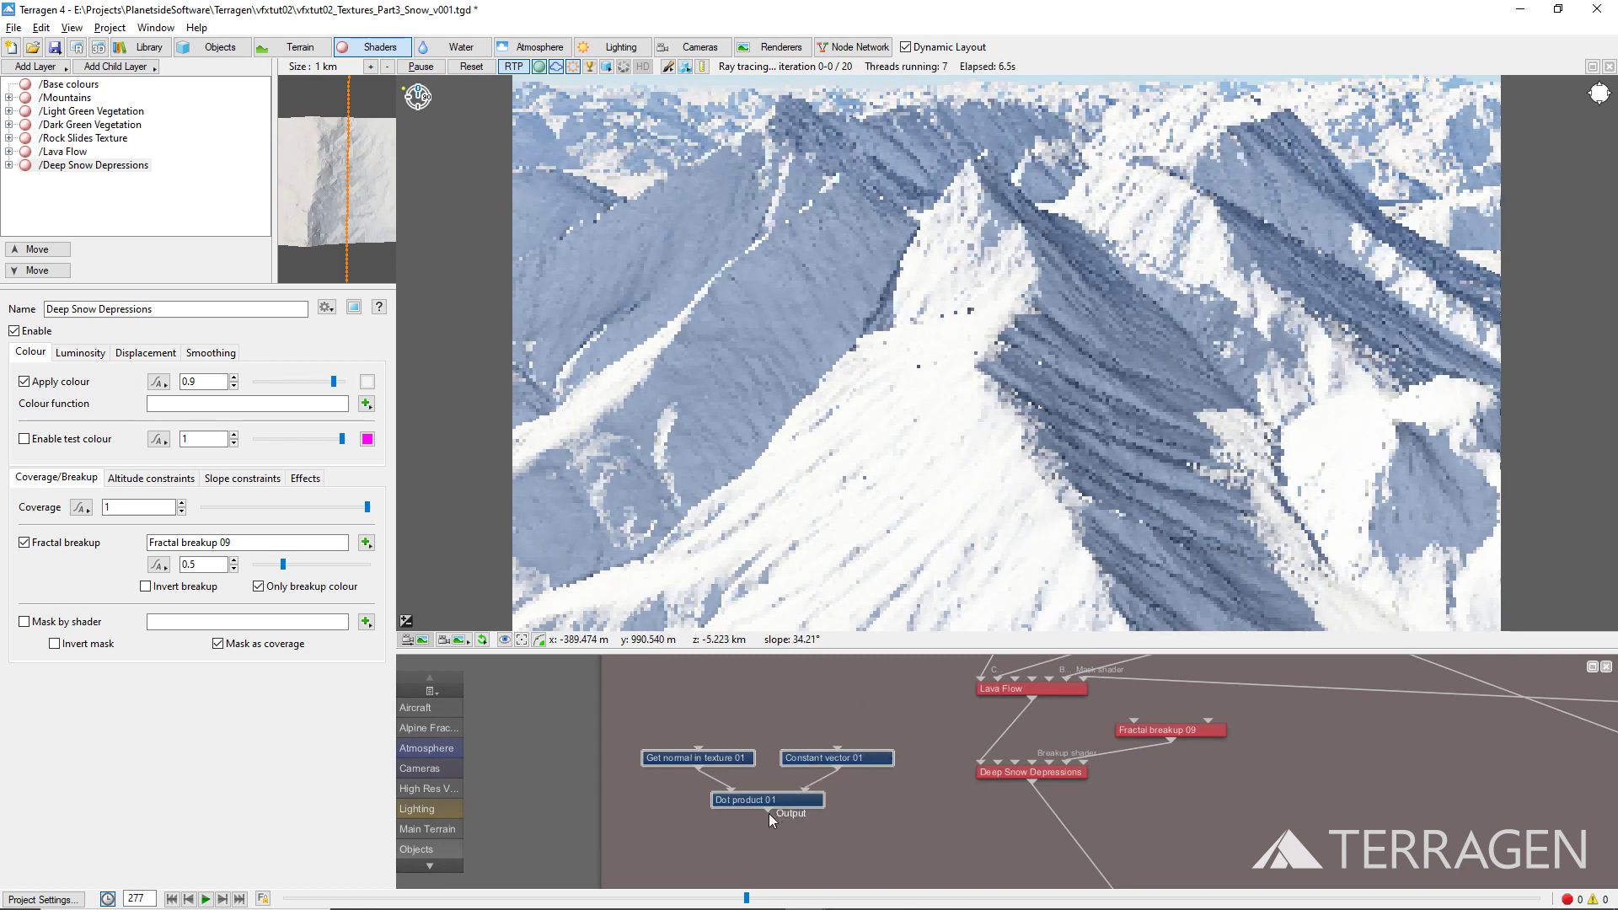
# Mask the Deep Snow Depressions layer with the dot product, routed through a new Colour adjust shader
pyautogui.moveTo(769, 812); pyautogui.dragTo(1081, 764)
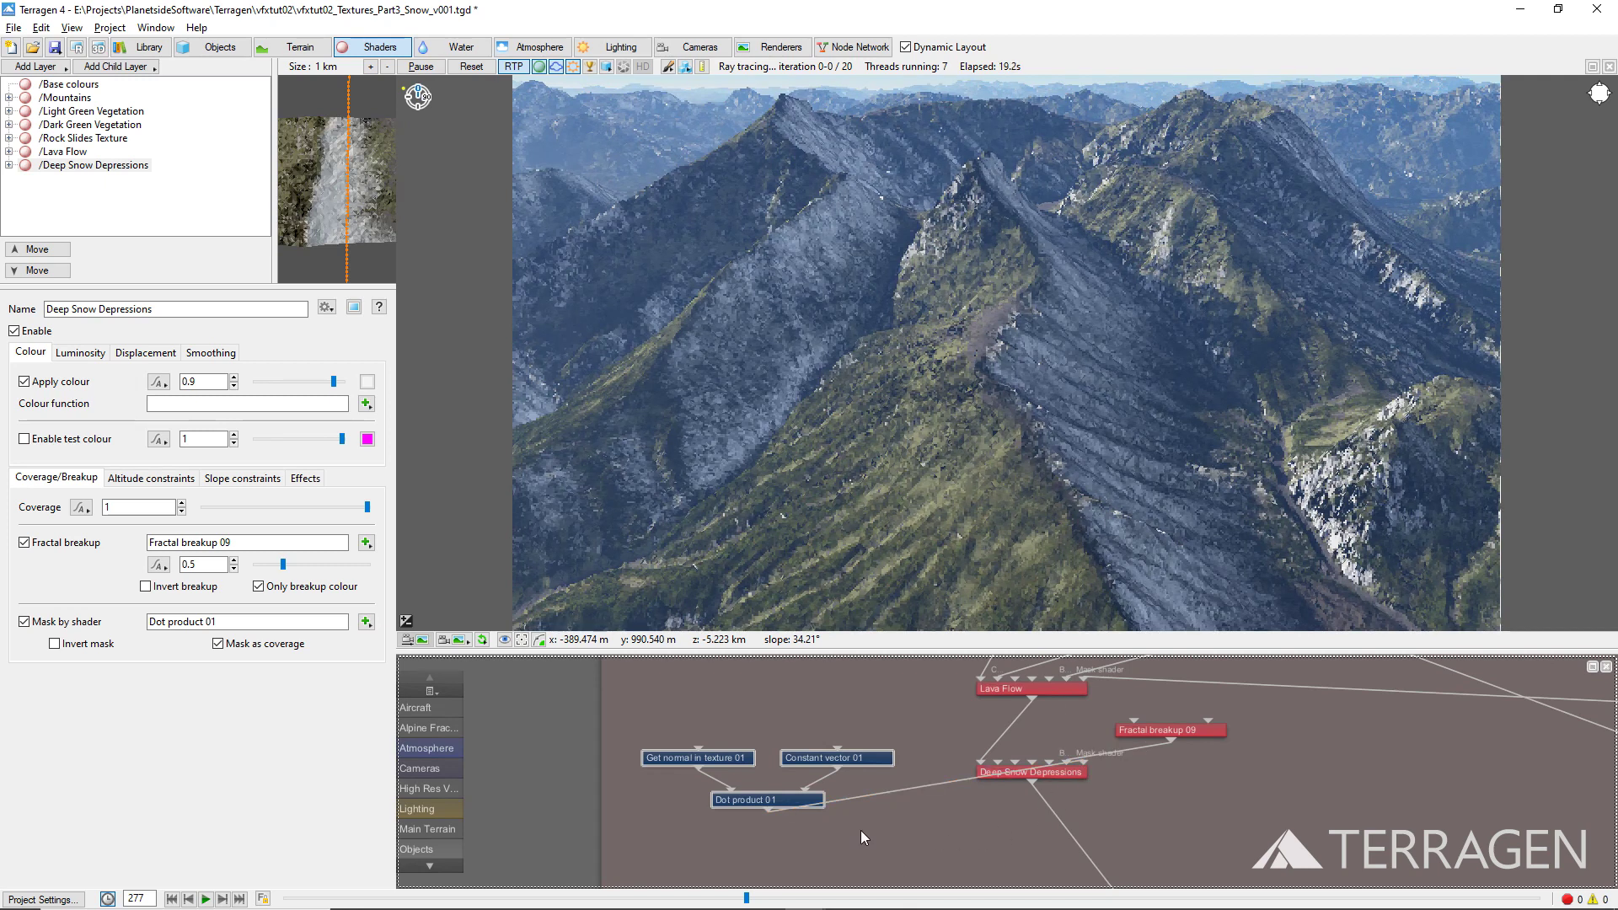
pyautogui.press('Tab')
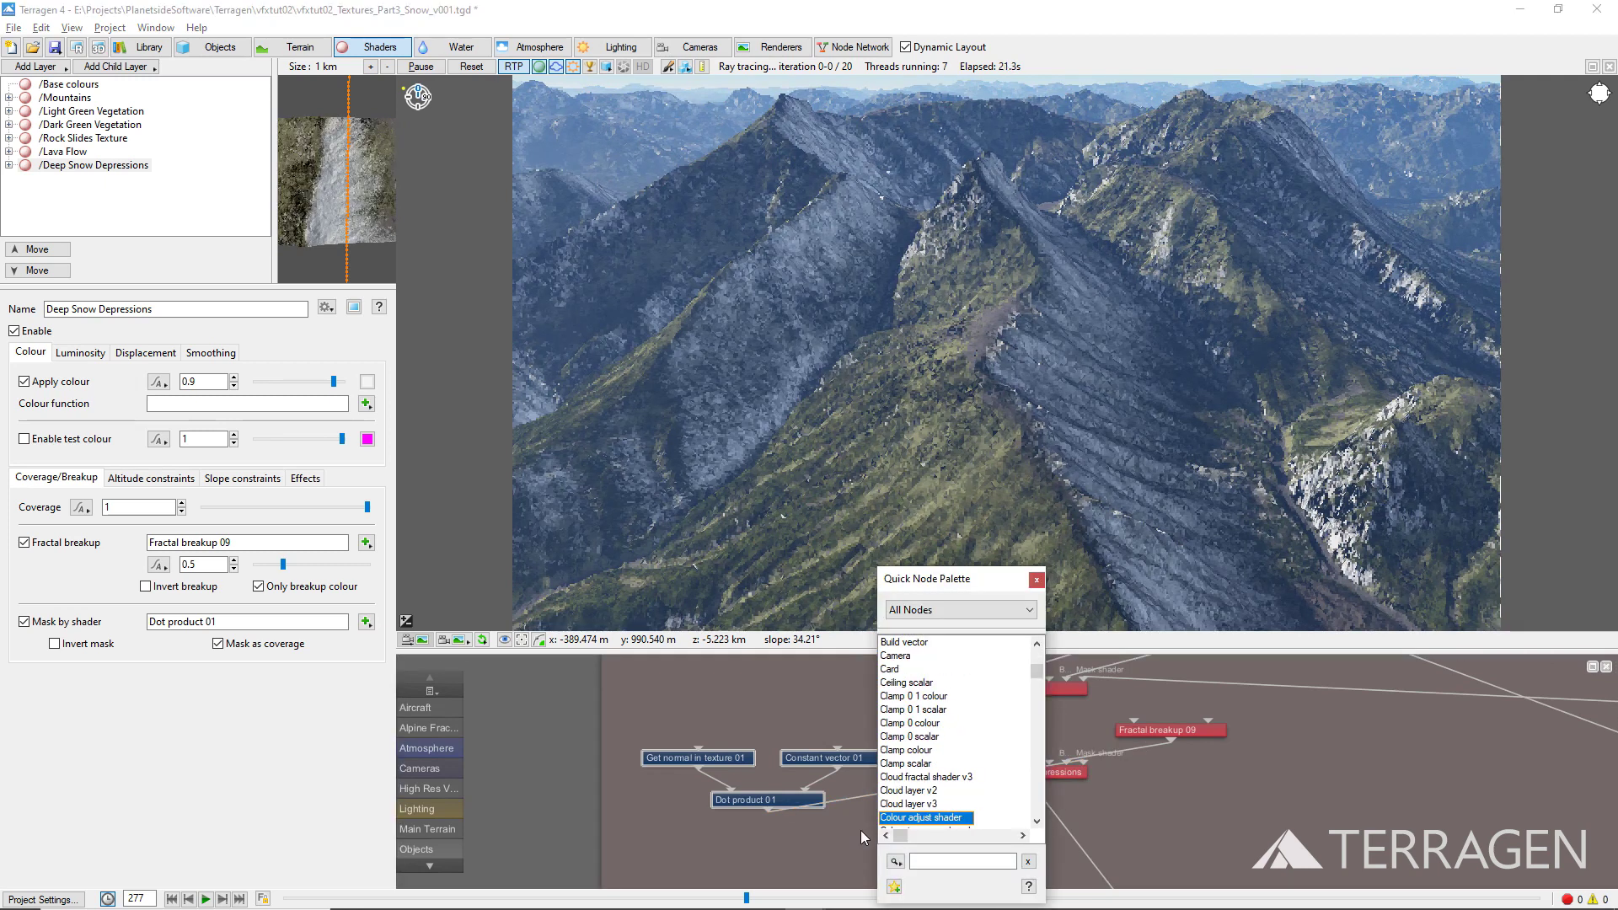
pyautogui.press('Return')
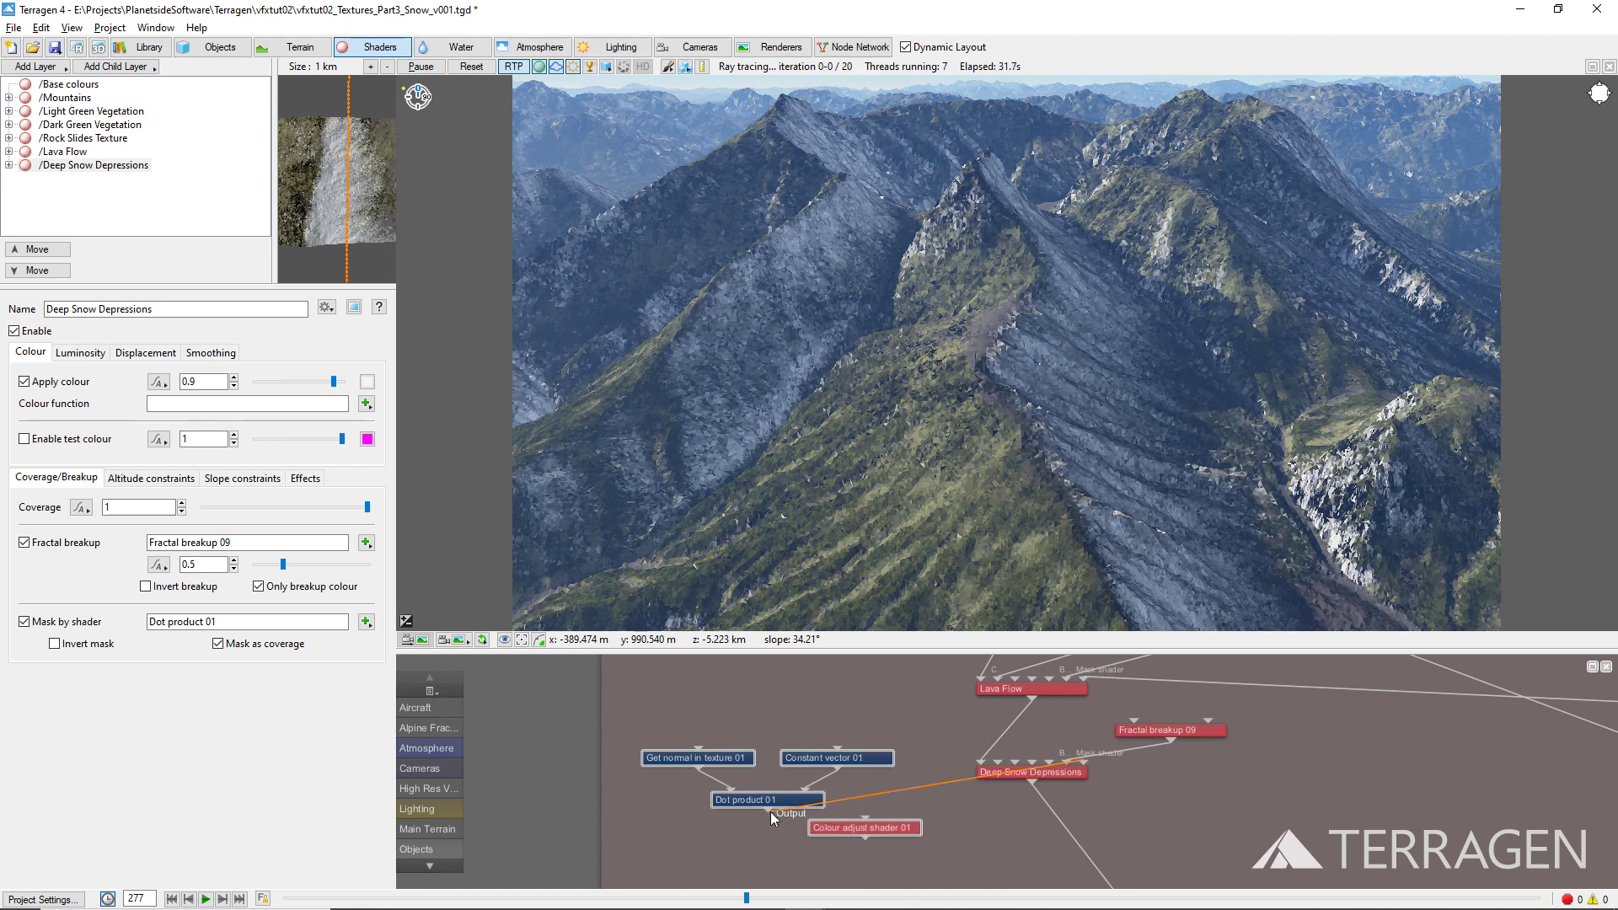
pyautogui.moveTo(767, 812); pyautogui.dragTo(1084, 781)
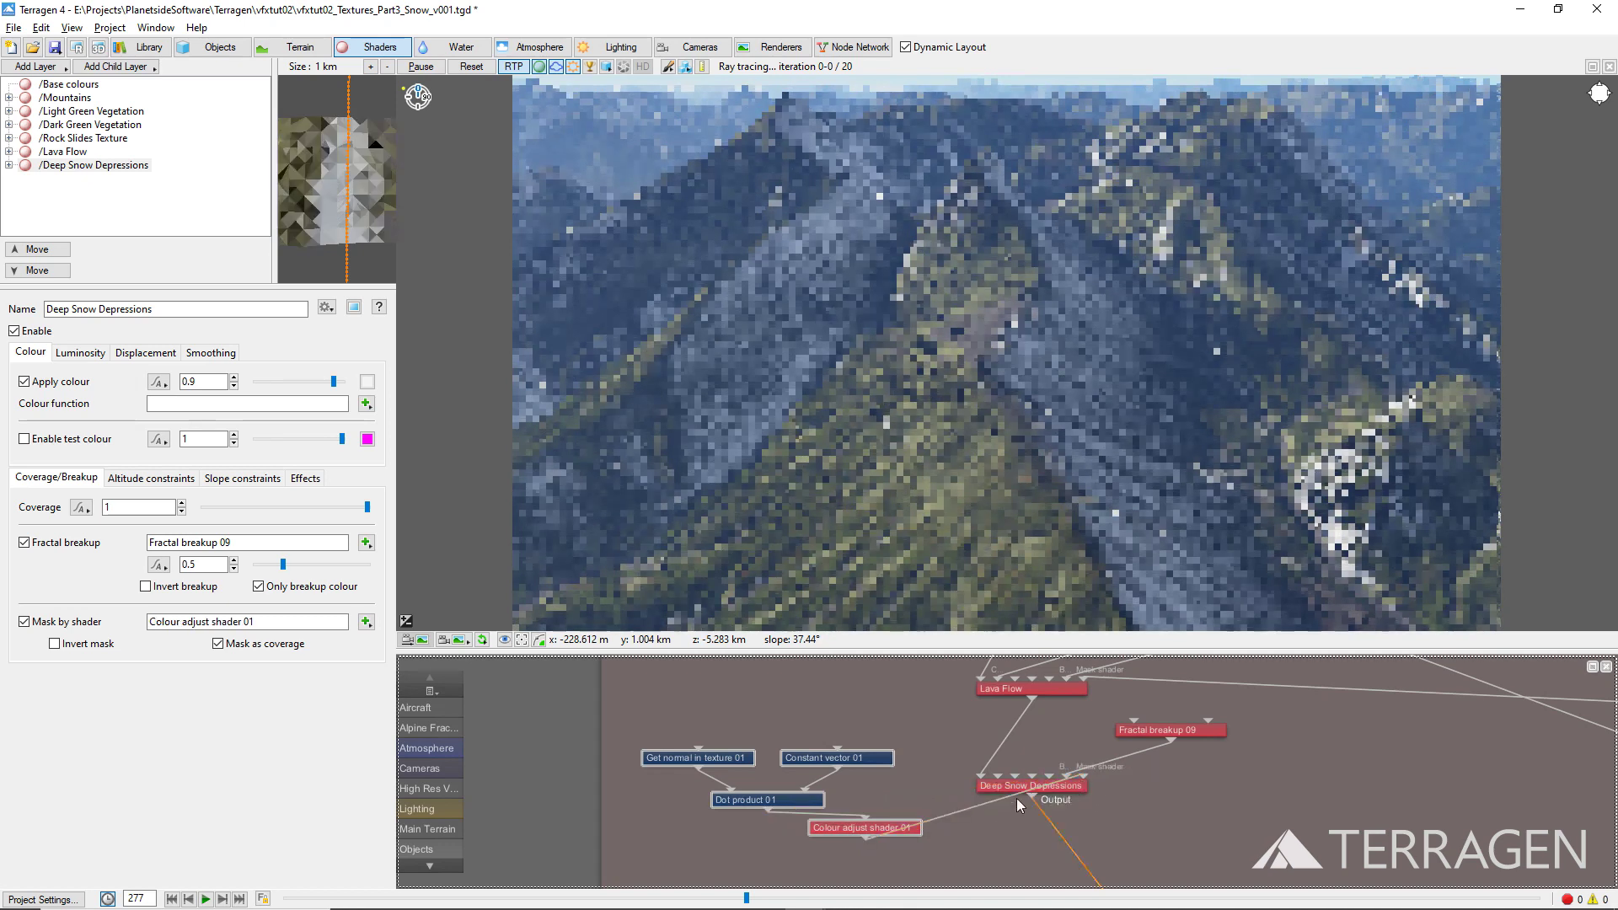
# Set the Colour adjust shader's black point to -0.4 and its white point to 0.75
pyautogui.doubleClick(875, 828)
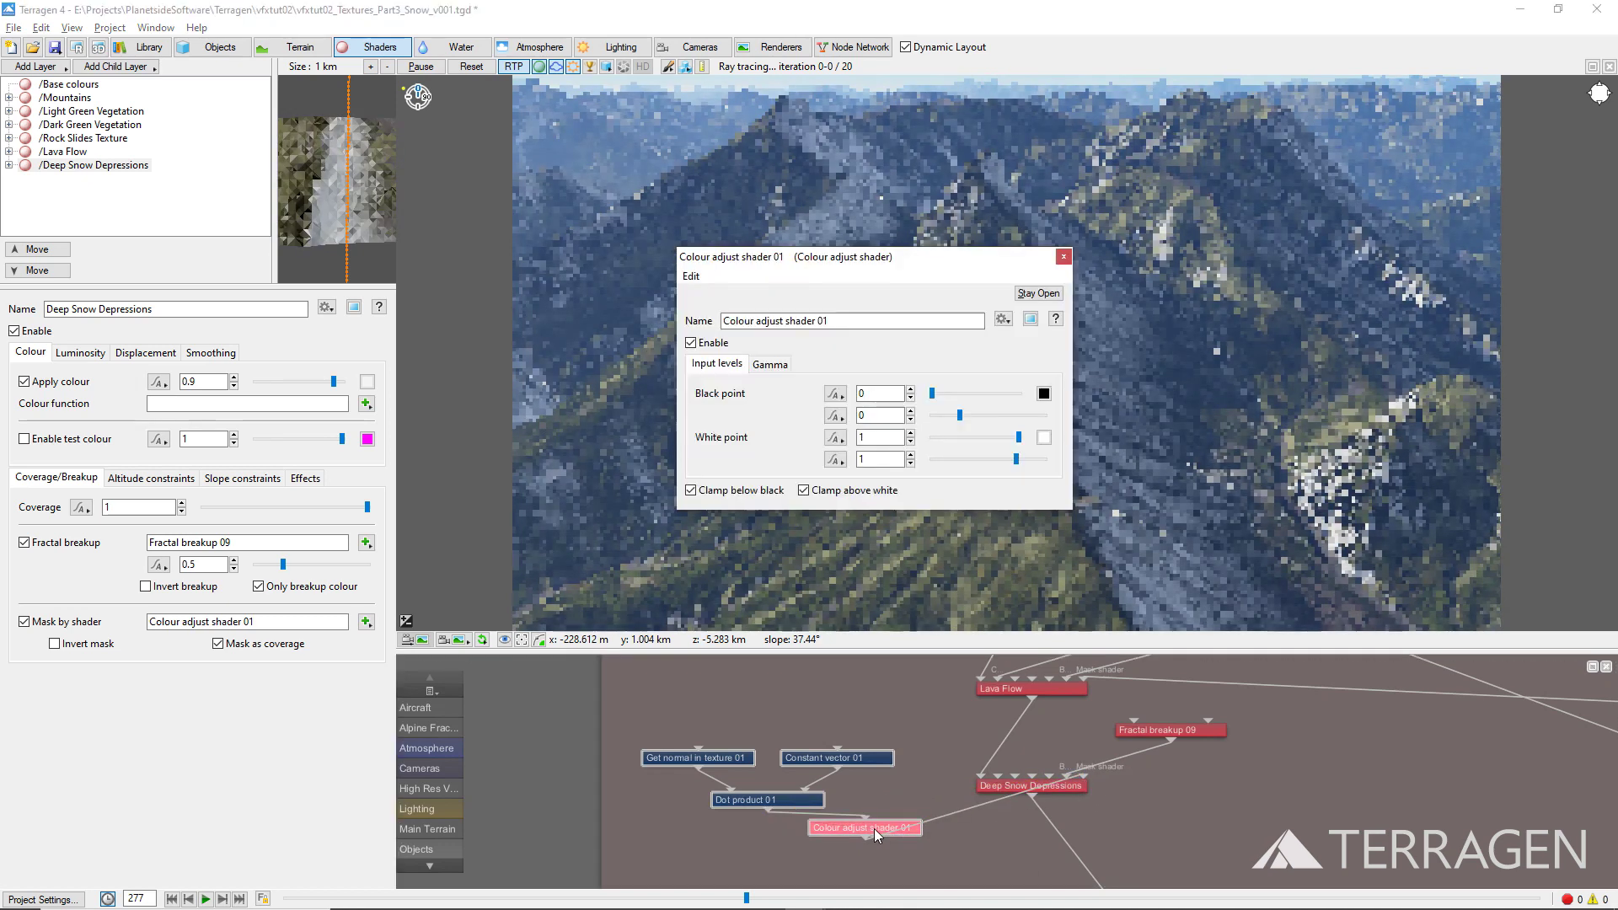
pyautogui.doubleClick(881, 394)
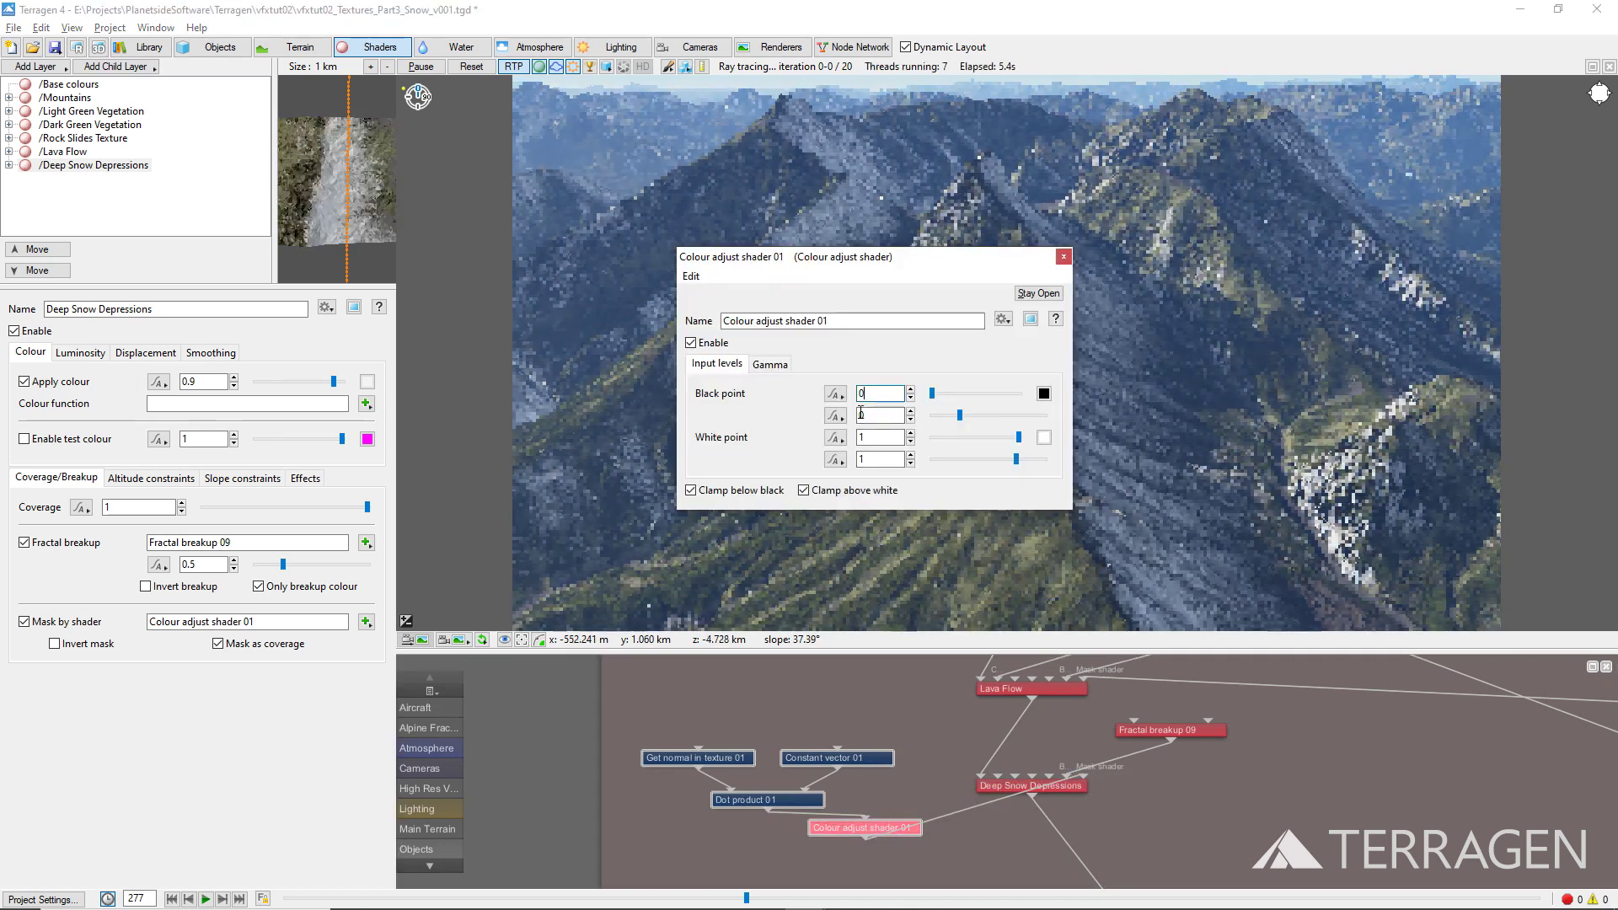
pyautogui.write('-0.4')
pyautogui.press('Return')
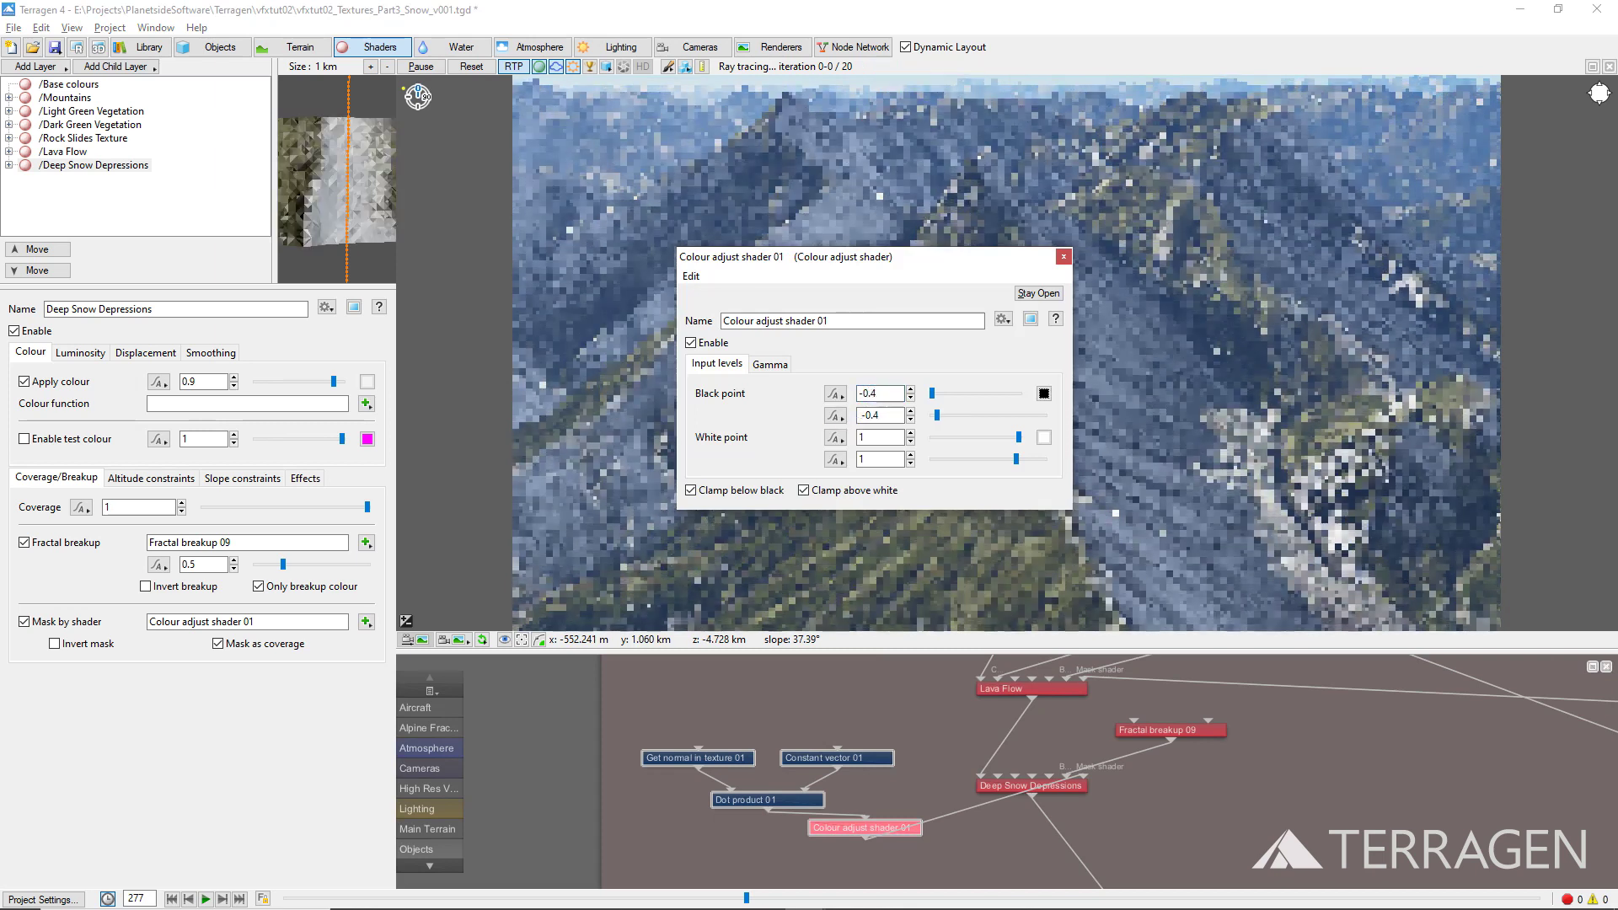
pyautogui.click(876, 415)
pyautogui.press('Tab')
pyautogui.press('Tab')
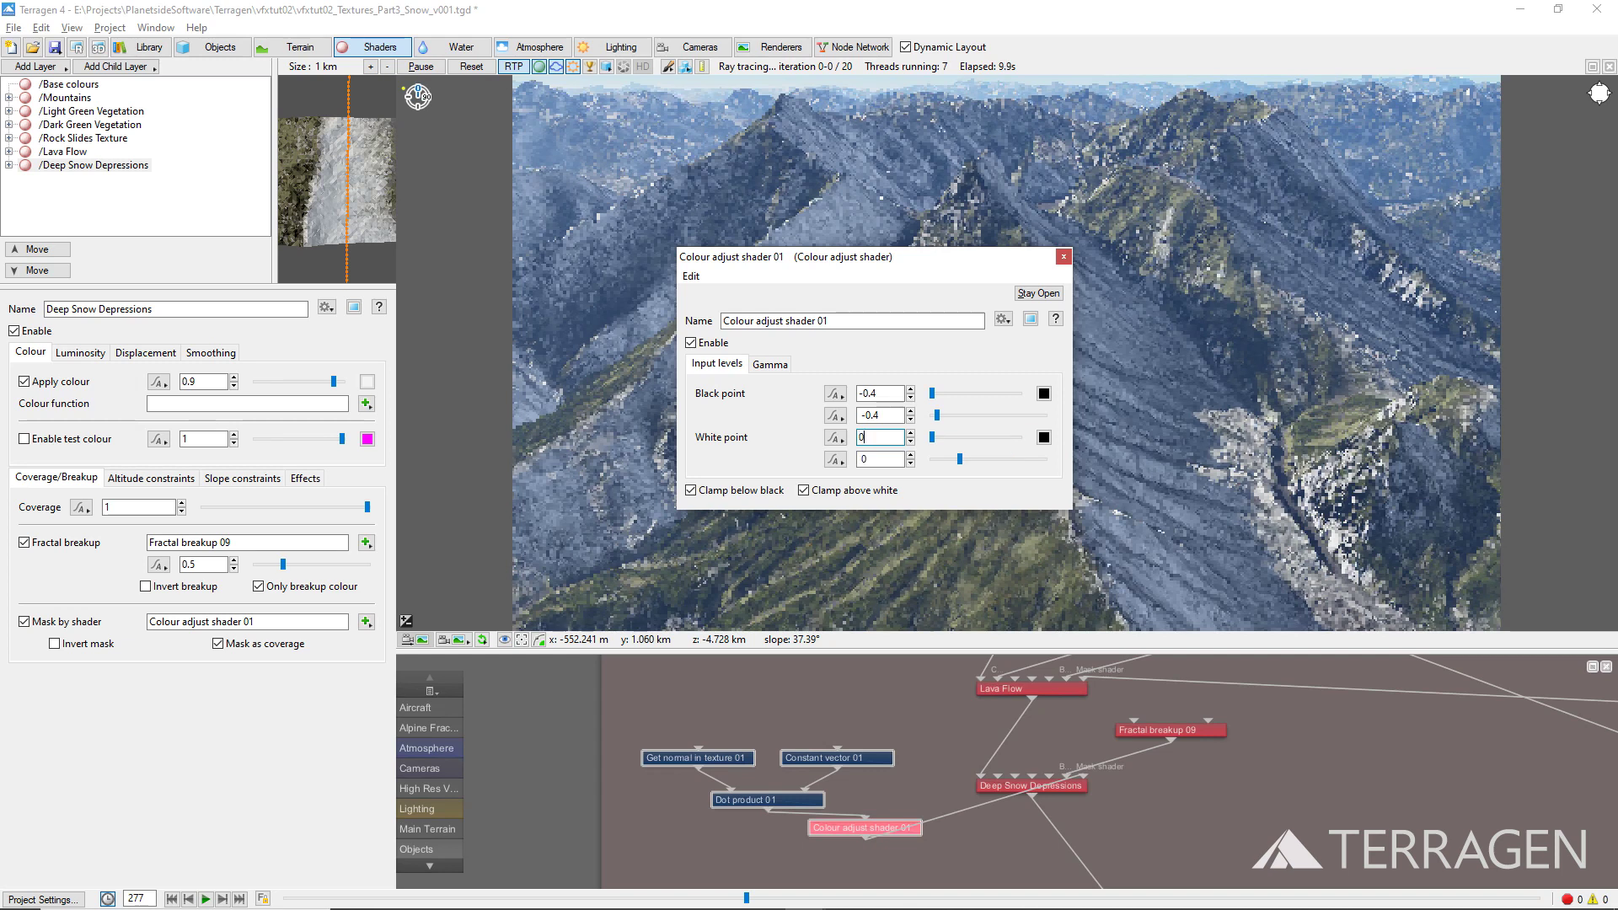
pyautogui.write('.75')
pyautogui.press('Return')
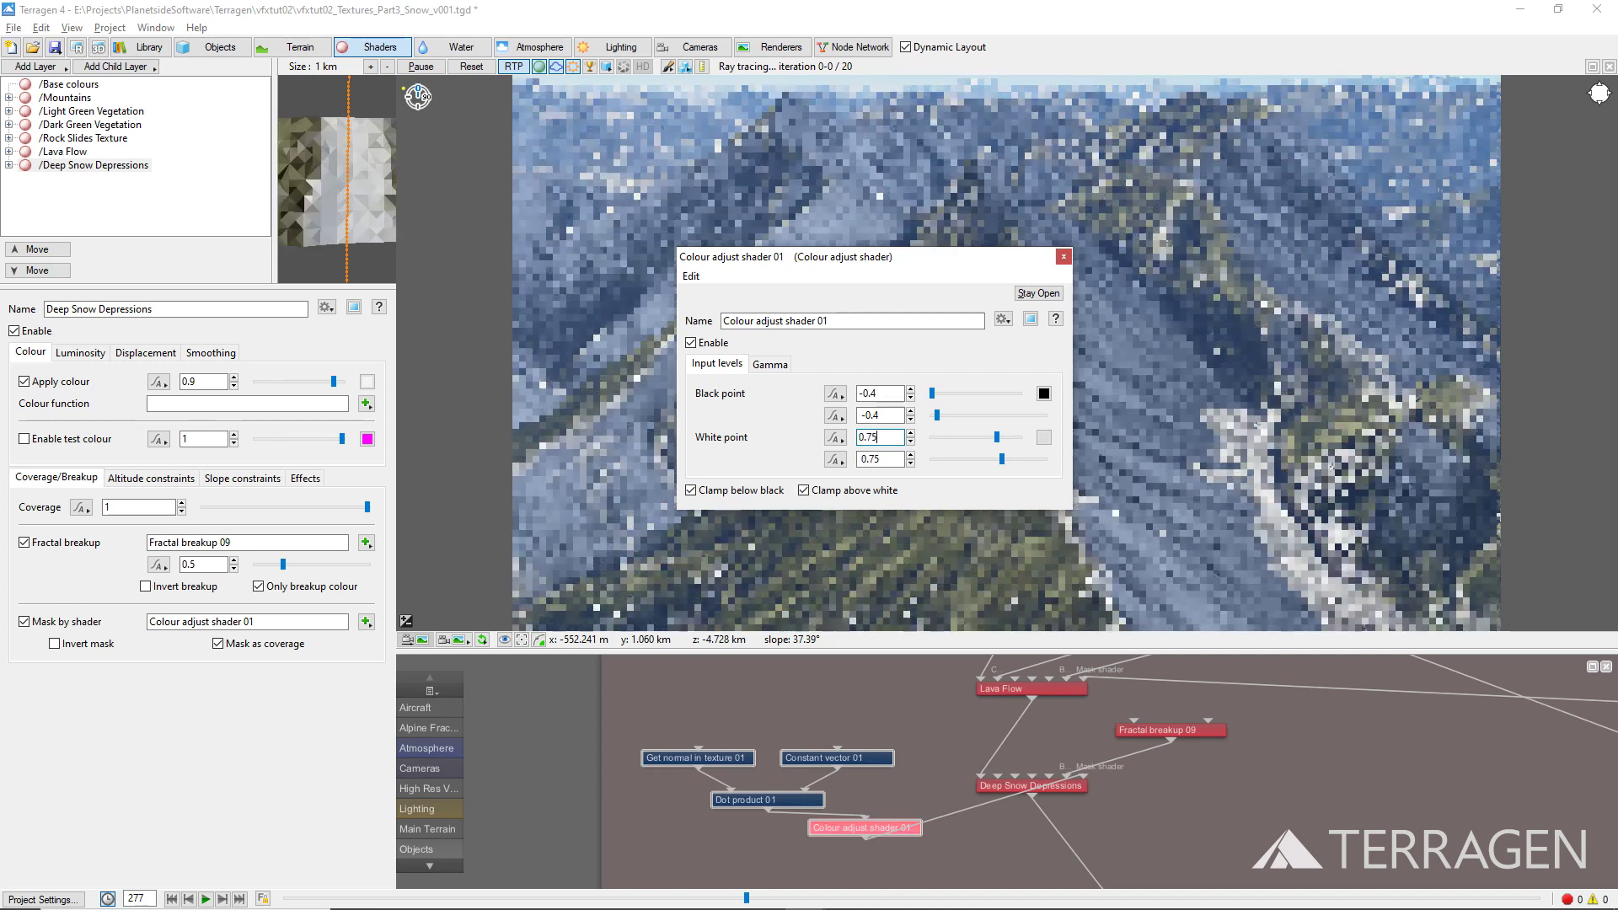
pyautogui.click(1064, 256)
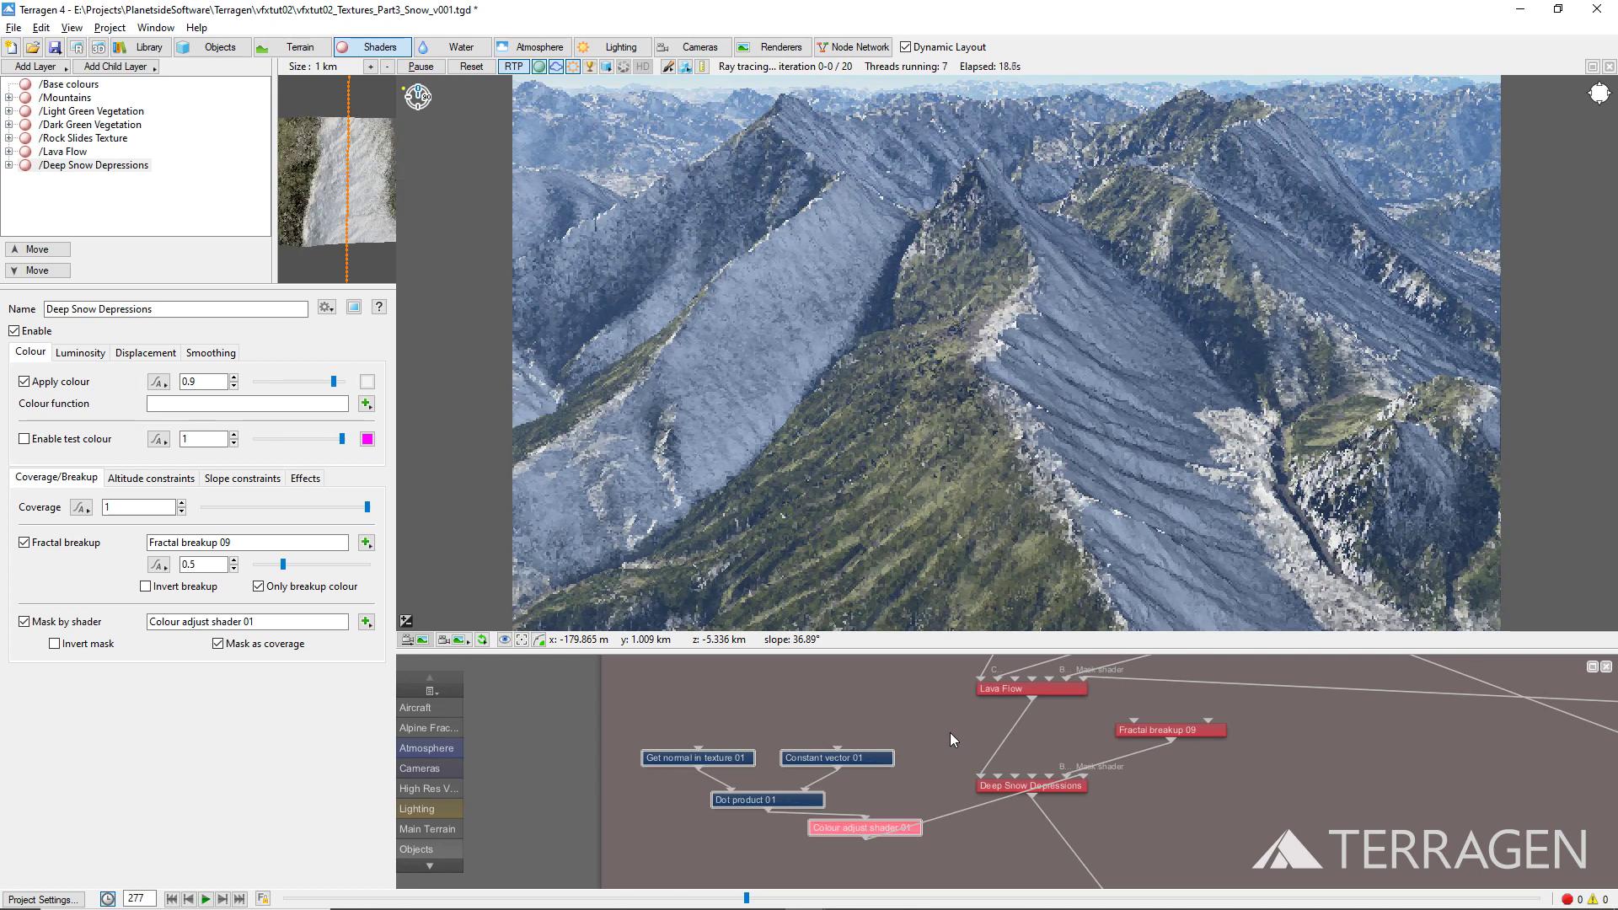
# Limit the snow layer's minimum altitude to 1000 with a minimum altitude fuzzy zone of 1000
pyautogui.click(182, 479)
pyautogui.click(25, 574)
pyautogui.doubleClick(193, 594)
pyautogui.write('1000')
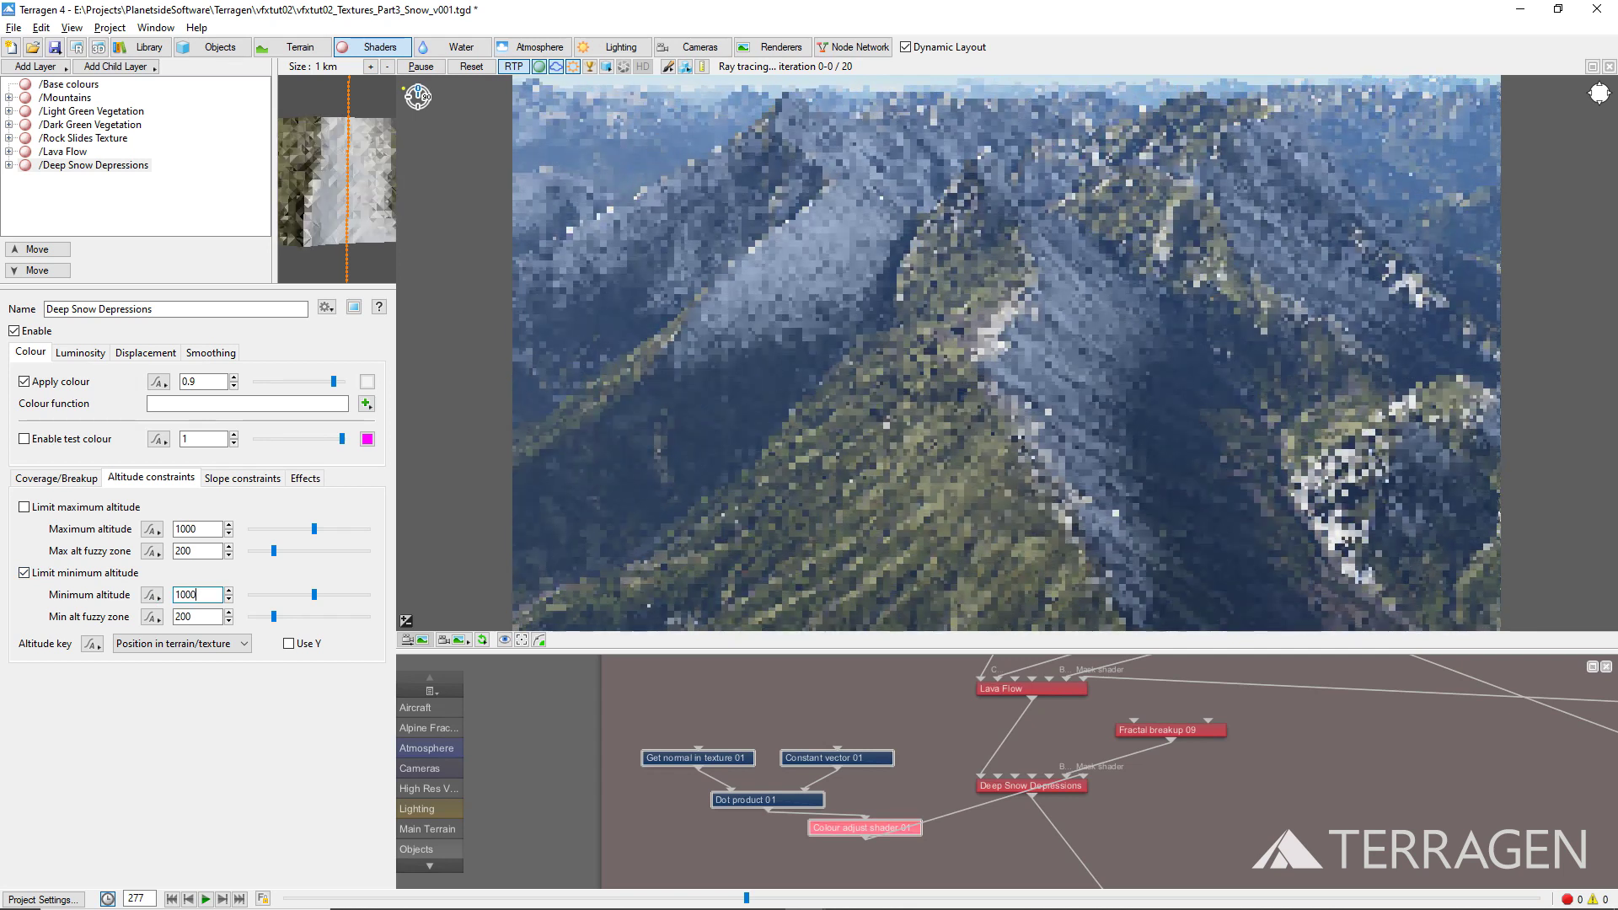
pyautogui.click(190, 617)
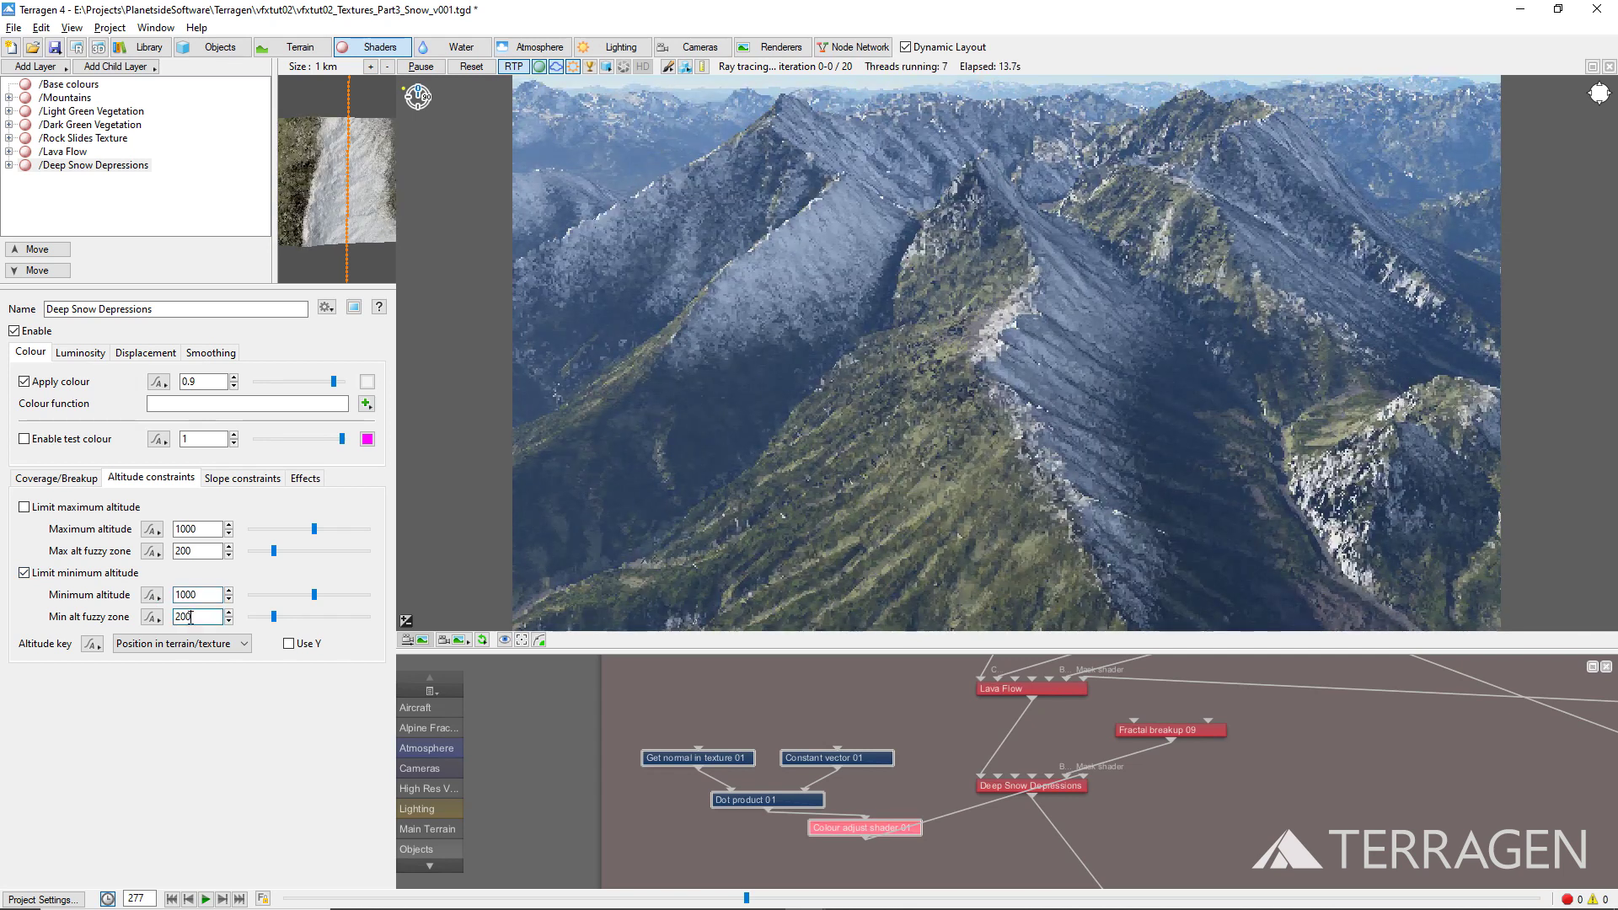
pyautogui.write('1000')
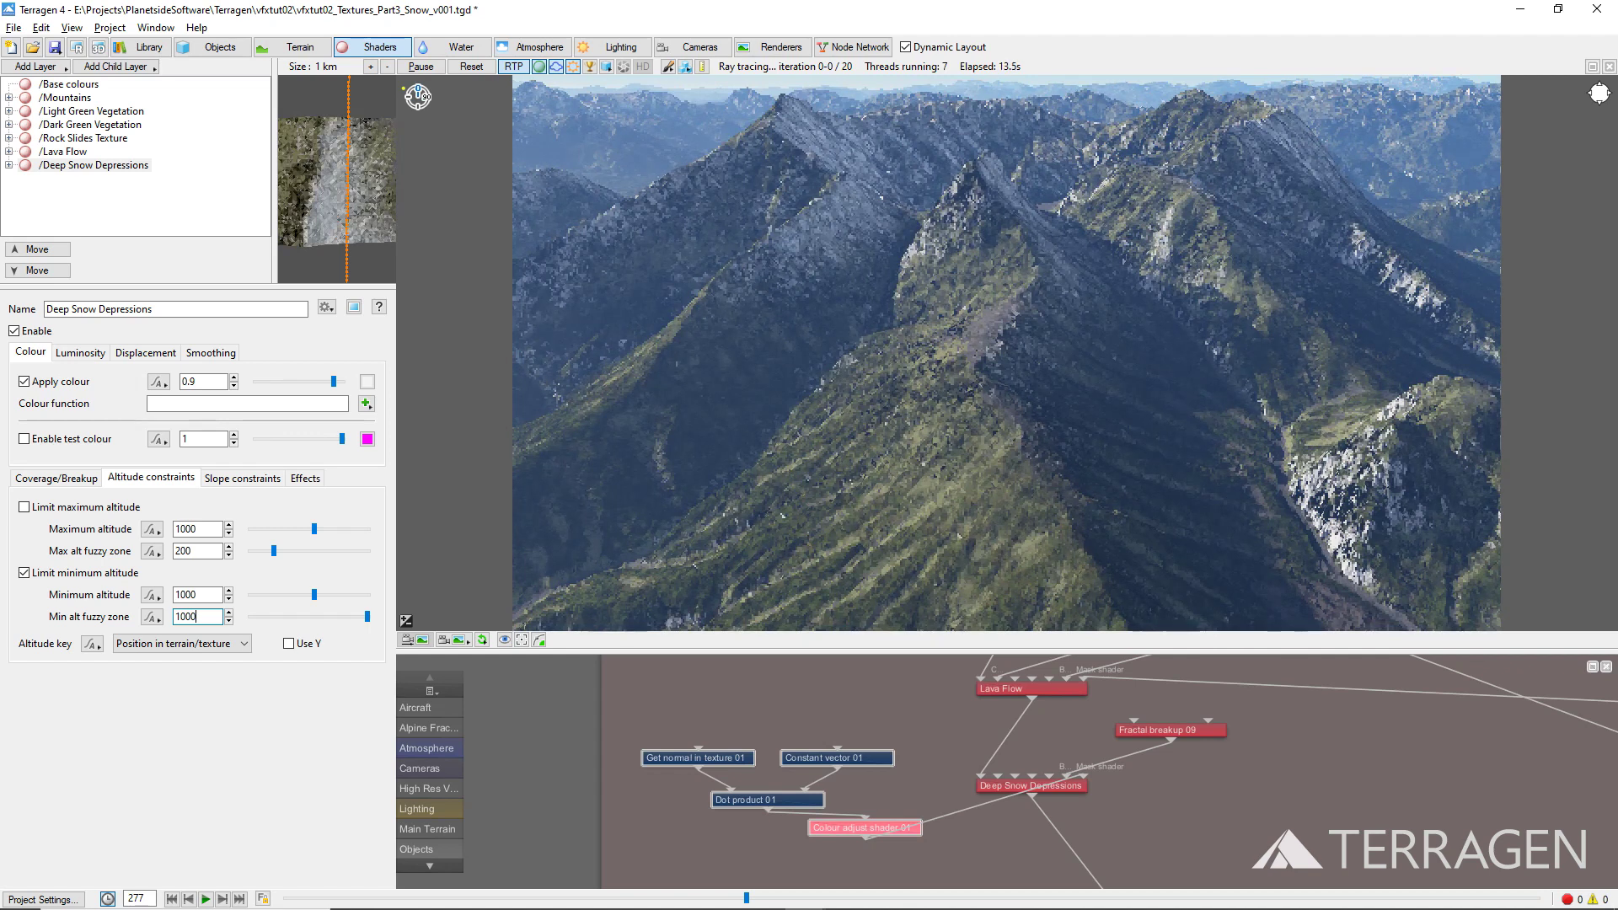
# Make the Deep Snow Depressions layer intersect the underlying surface, favouring depressions
pyautogui.click(305, 480)
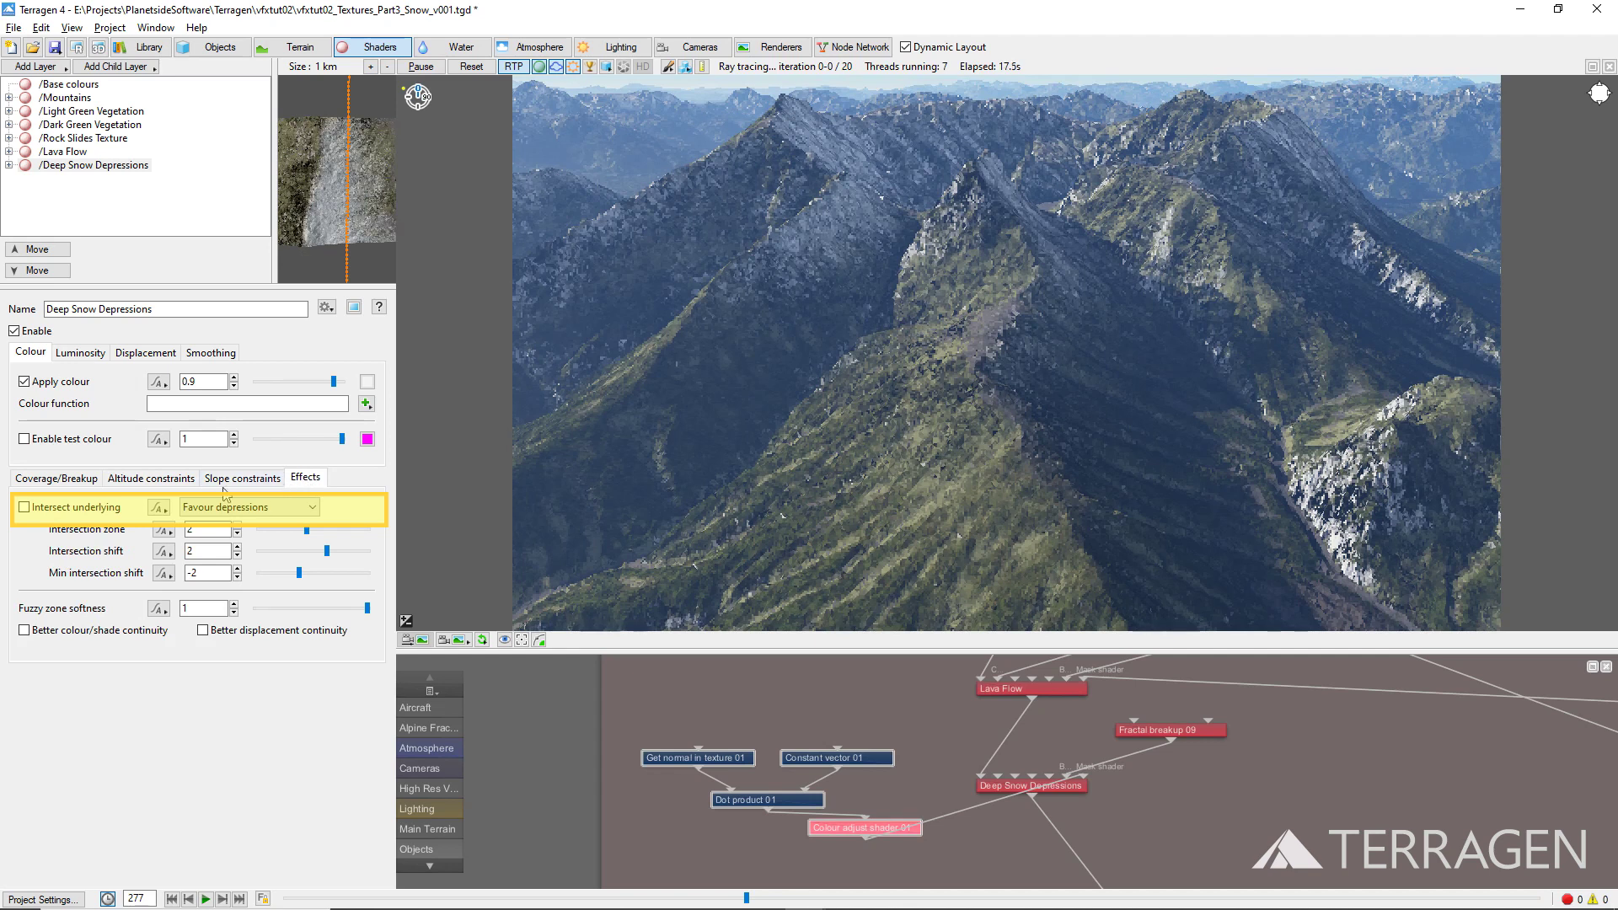
pyautogui.click(24, 508)
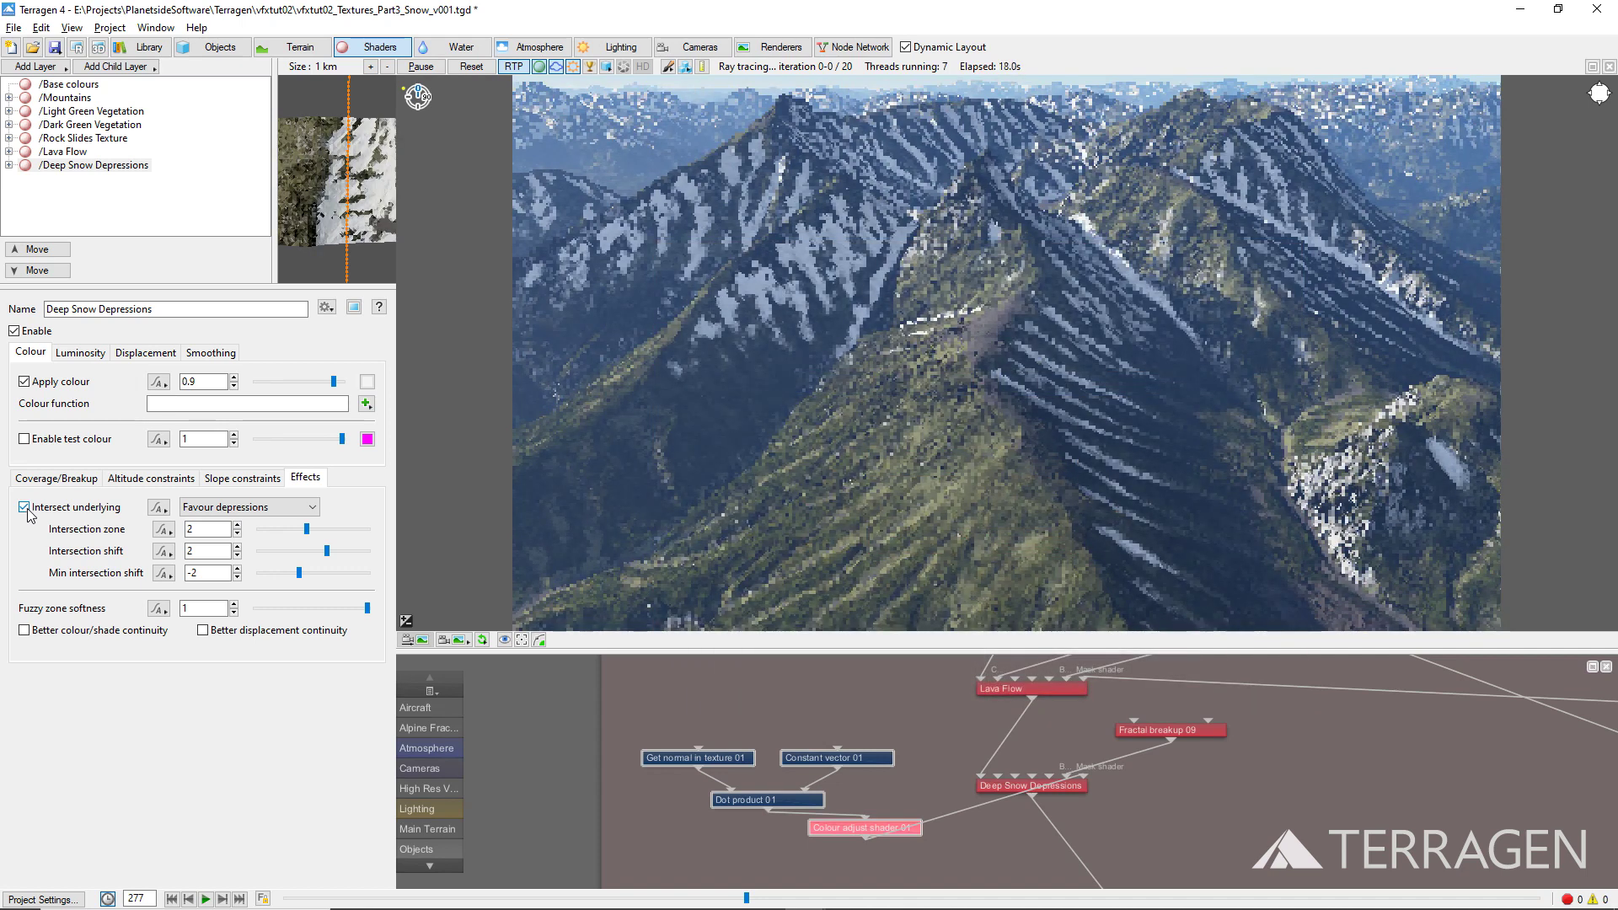
# Set the Deep Snow Depressions layer's coverage to 0.1875 and disable its fractal breakup
pyautogui.click(51, 479)
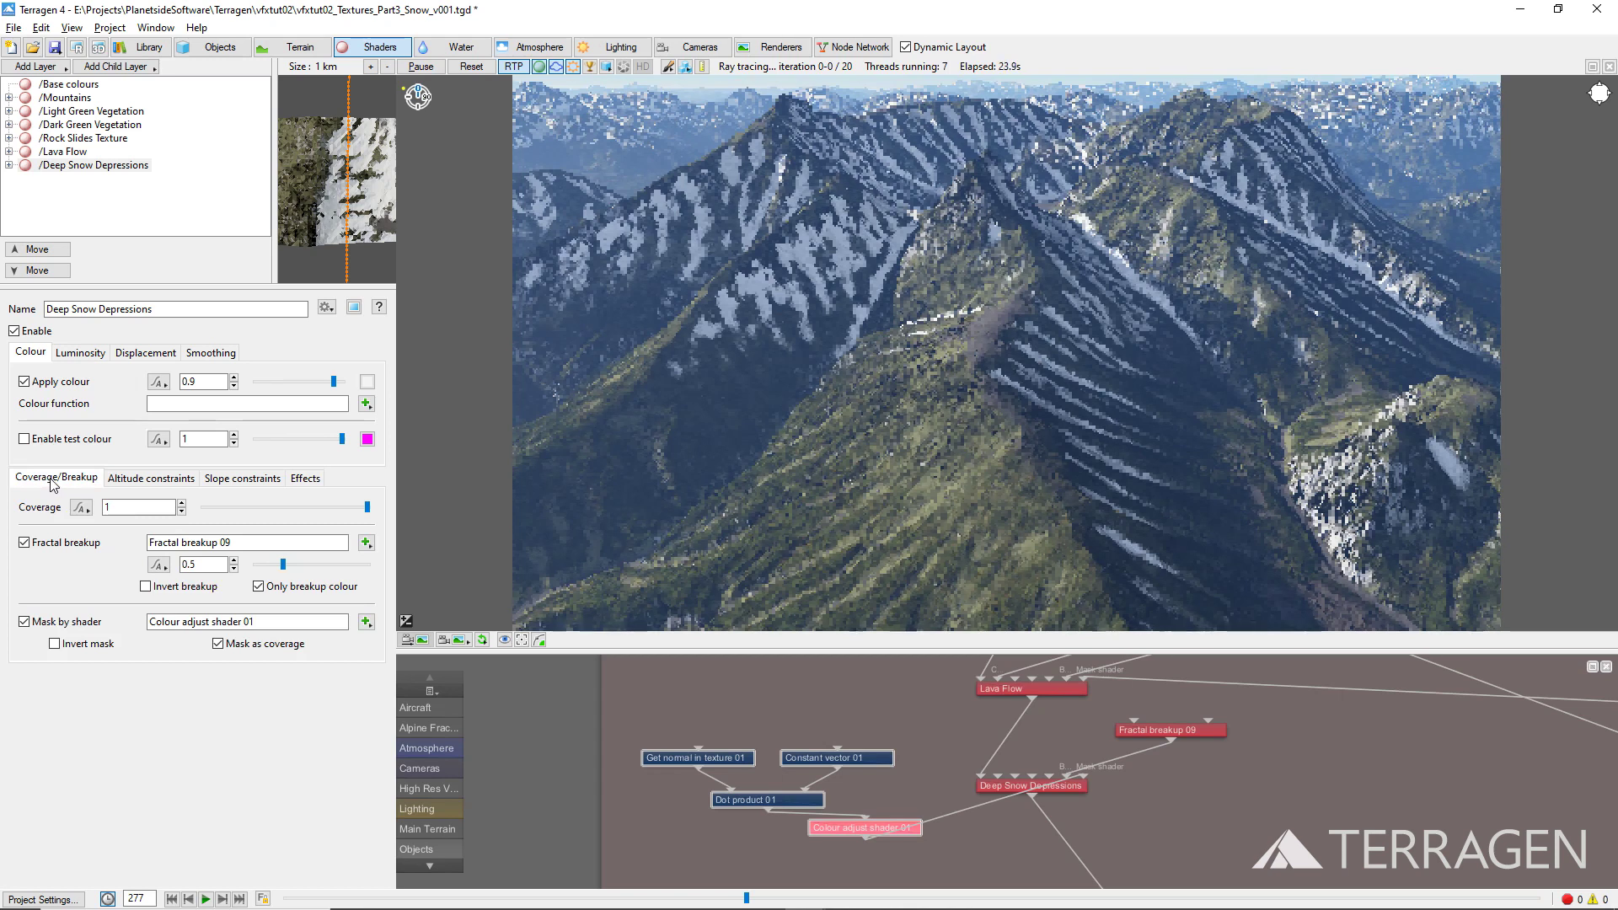
pyautogui.doubleClick(118, 507)
pyautogui.write('0.1875')
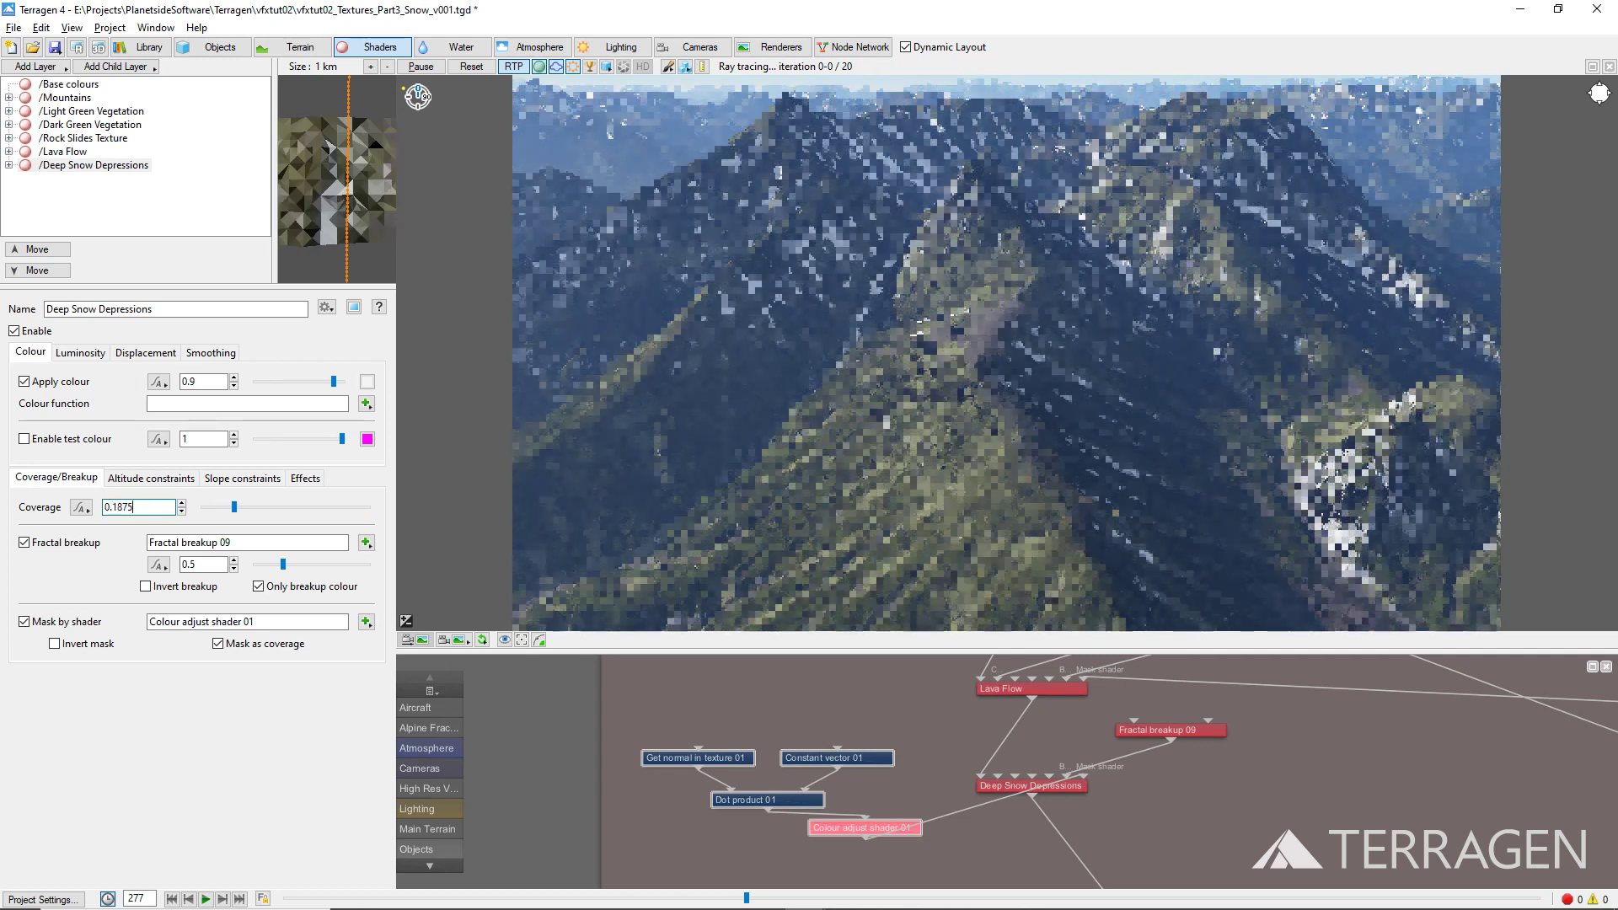
pyautogui.click(25, 544)
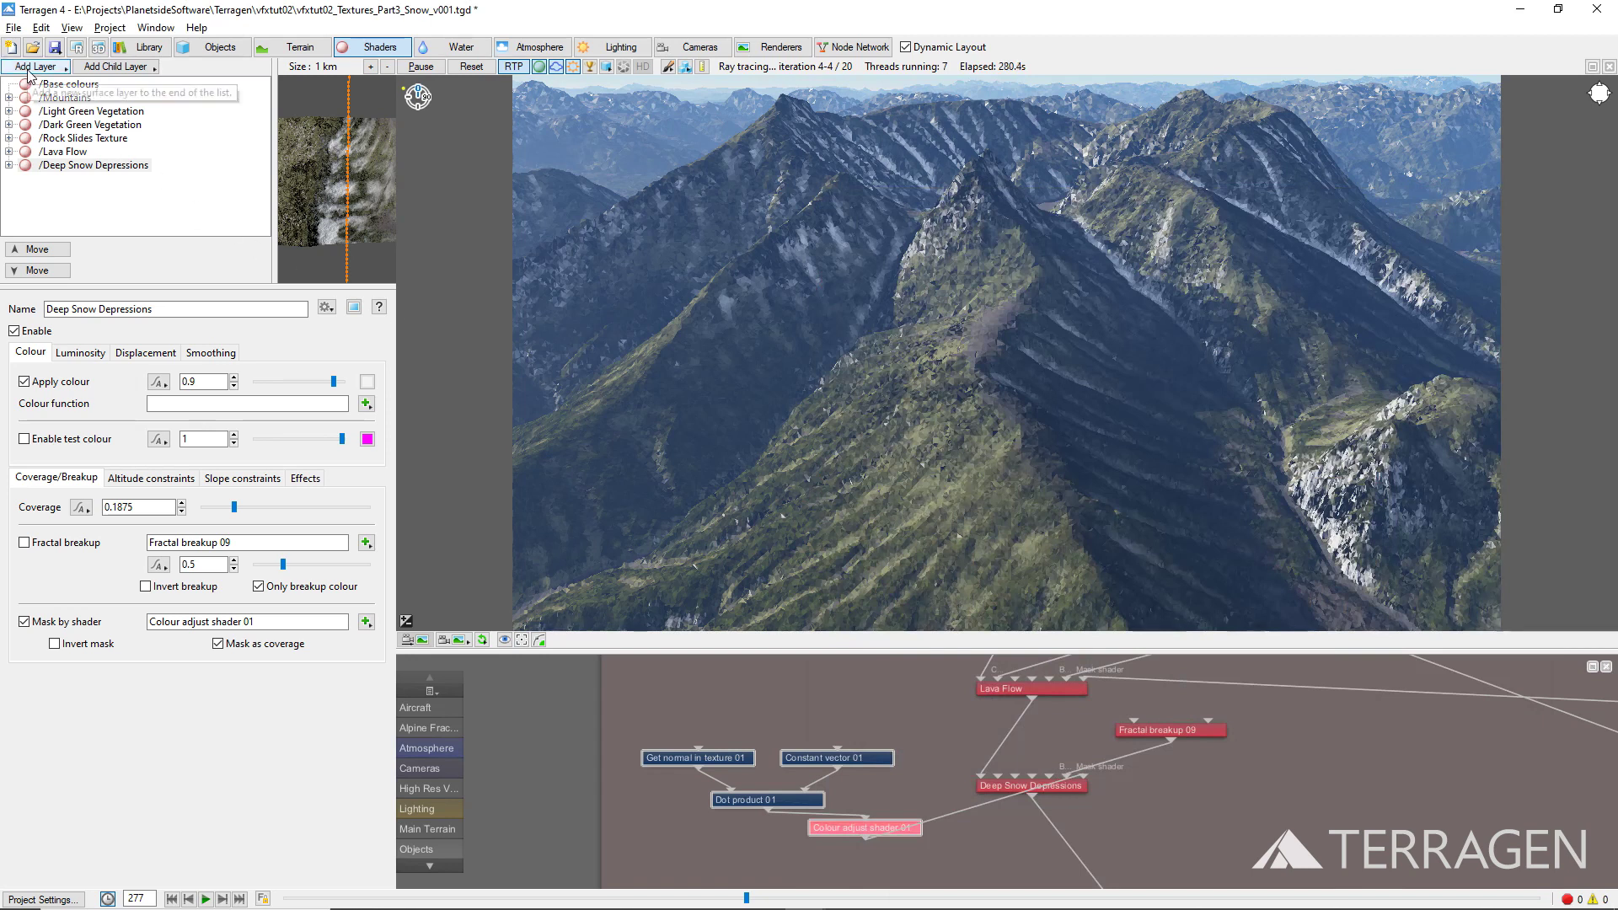
# Add a new surface layer after Deep Snow Depressions and name it Frost
pyautogui.click(28, 68)
pyautogui.click(109, 81)
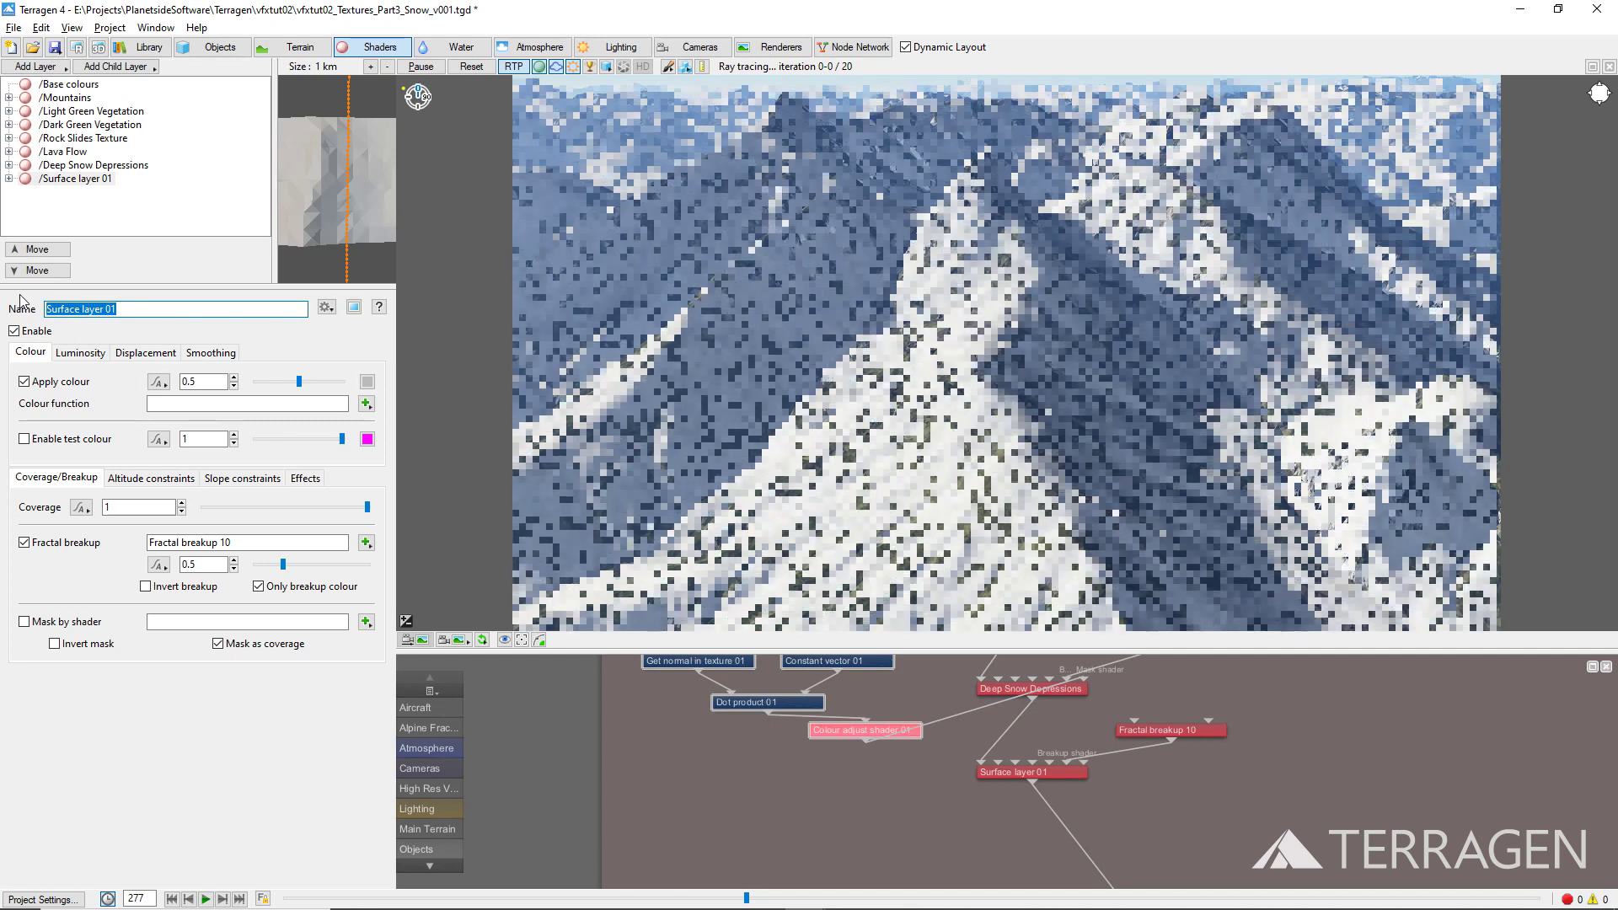
pyautogui.write('Frost')
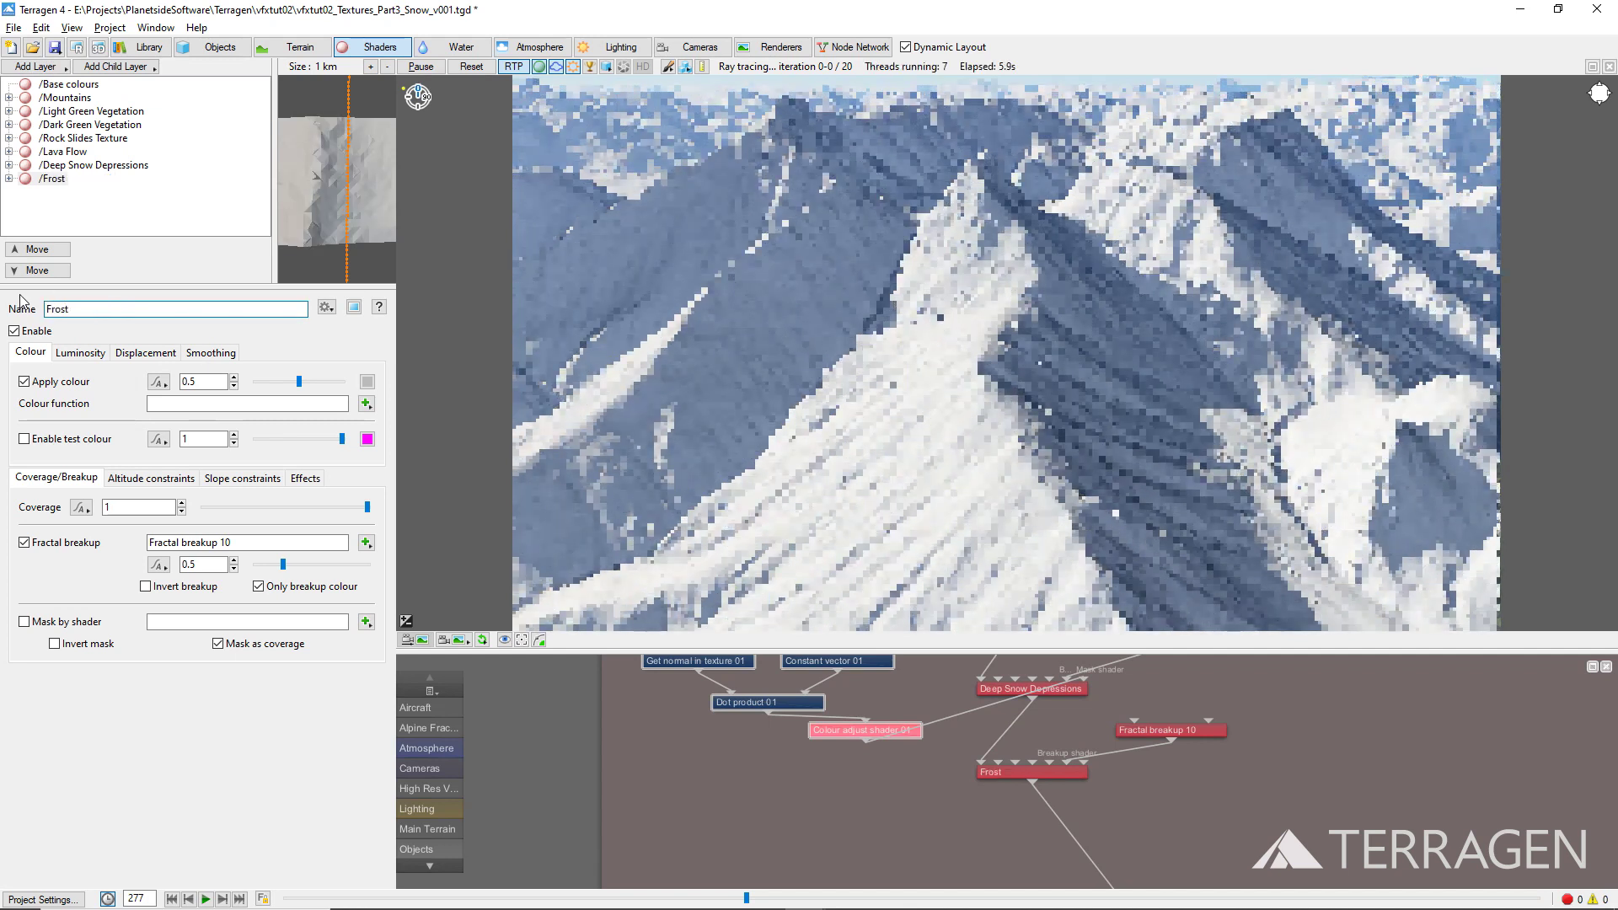
# Set the Frost layer's colour value to 0.9 and briefly check its coverage with the test colour
pyautogui.doubleClick(176, 385)
pyautogui.write('0.9')
pyautogui.press('Return')
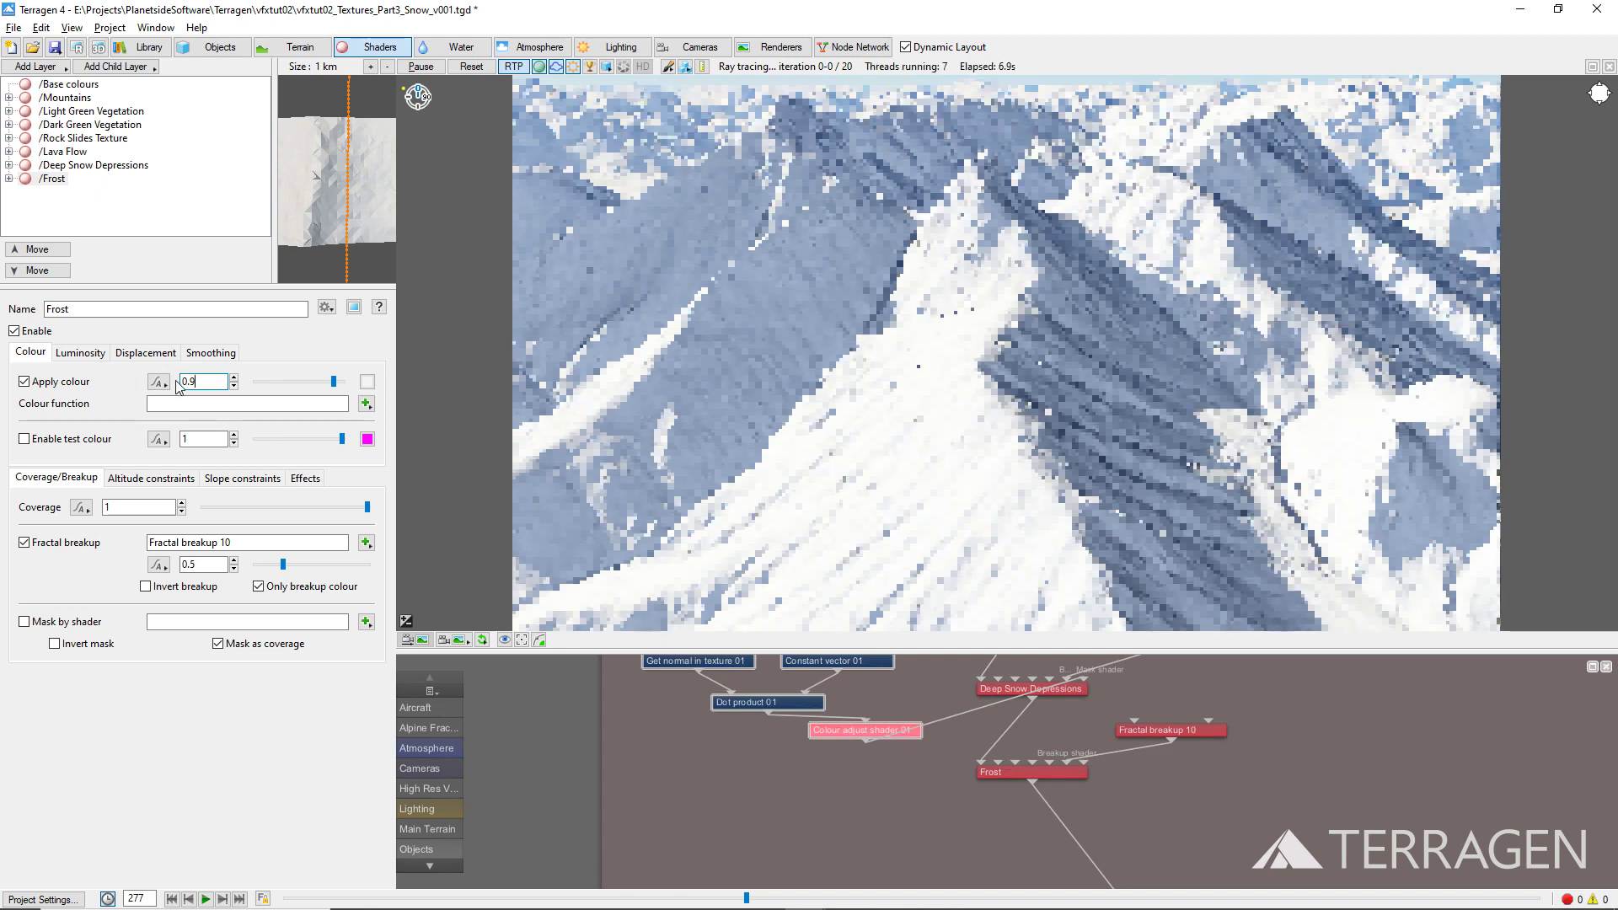
pyautogui.click(25, 439)
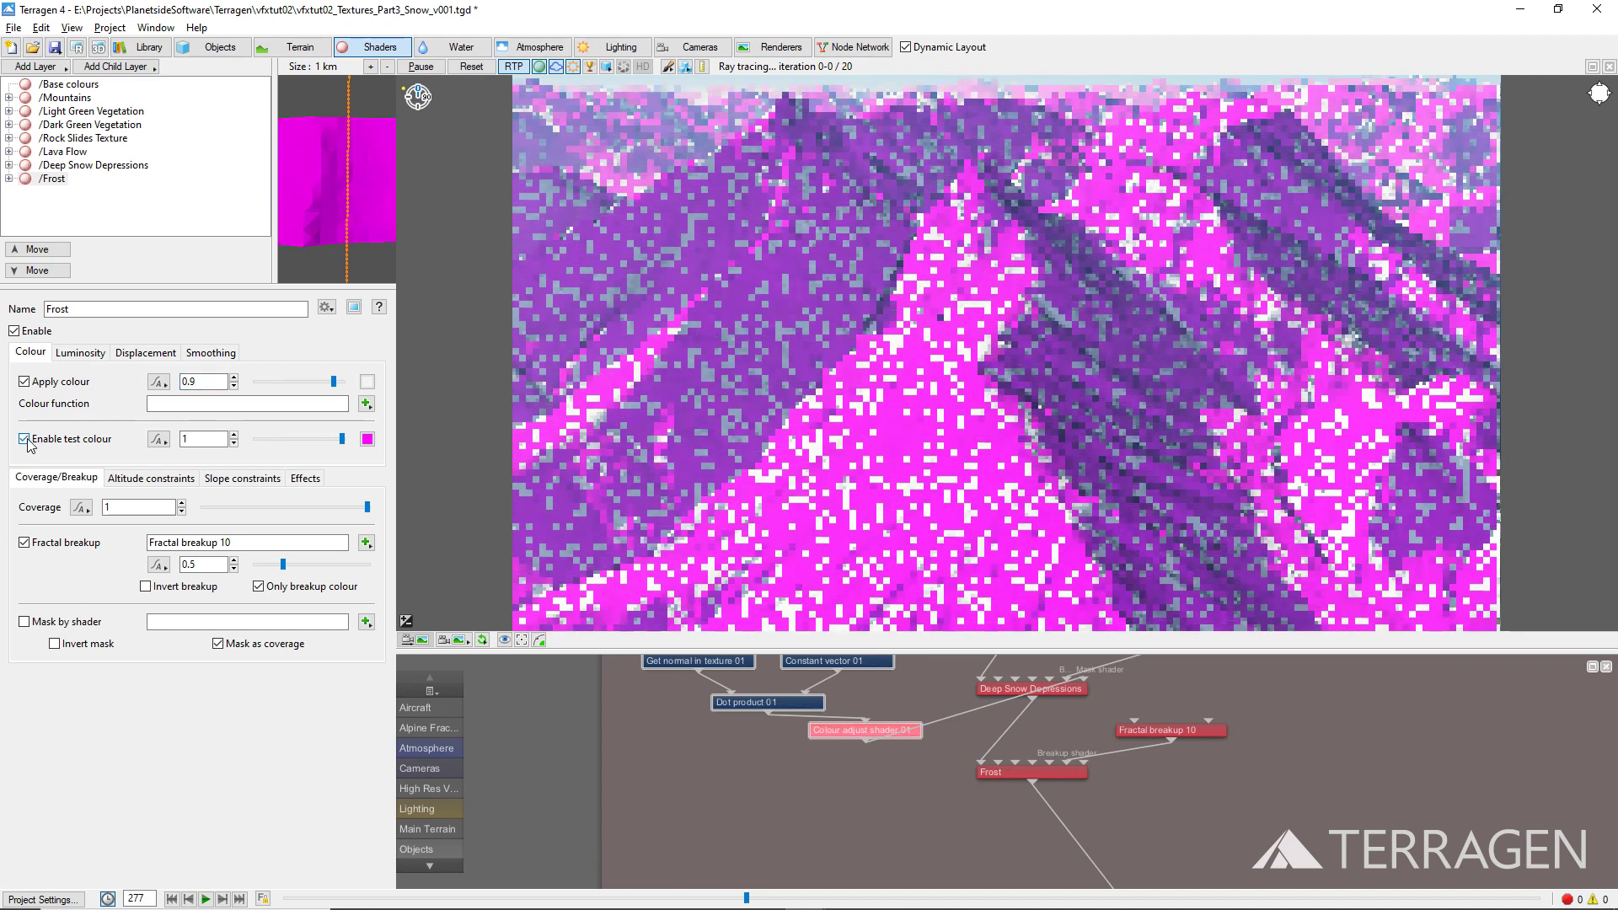
pyautogui.click(25, 439)
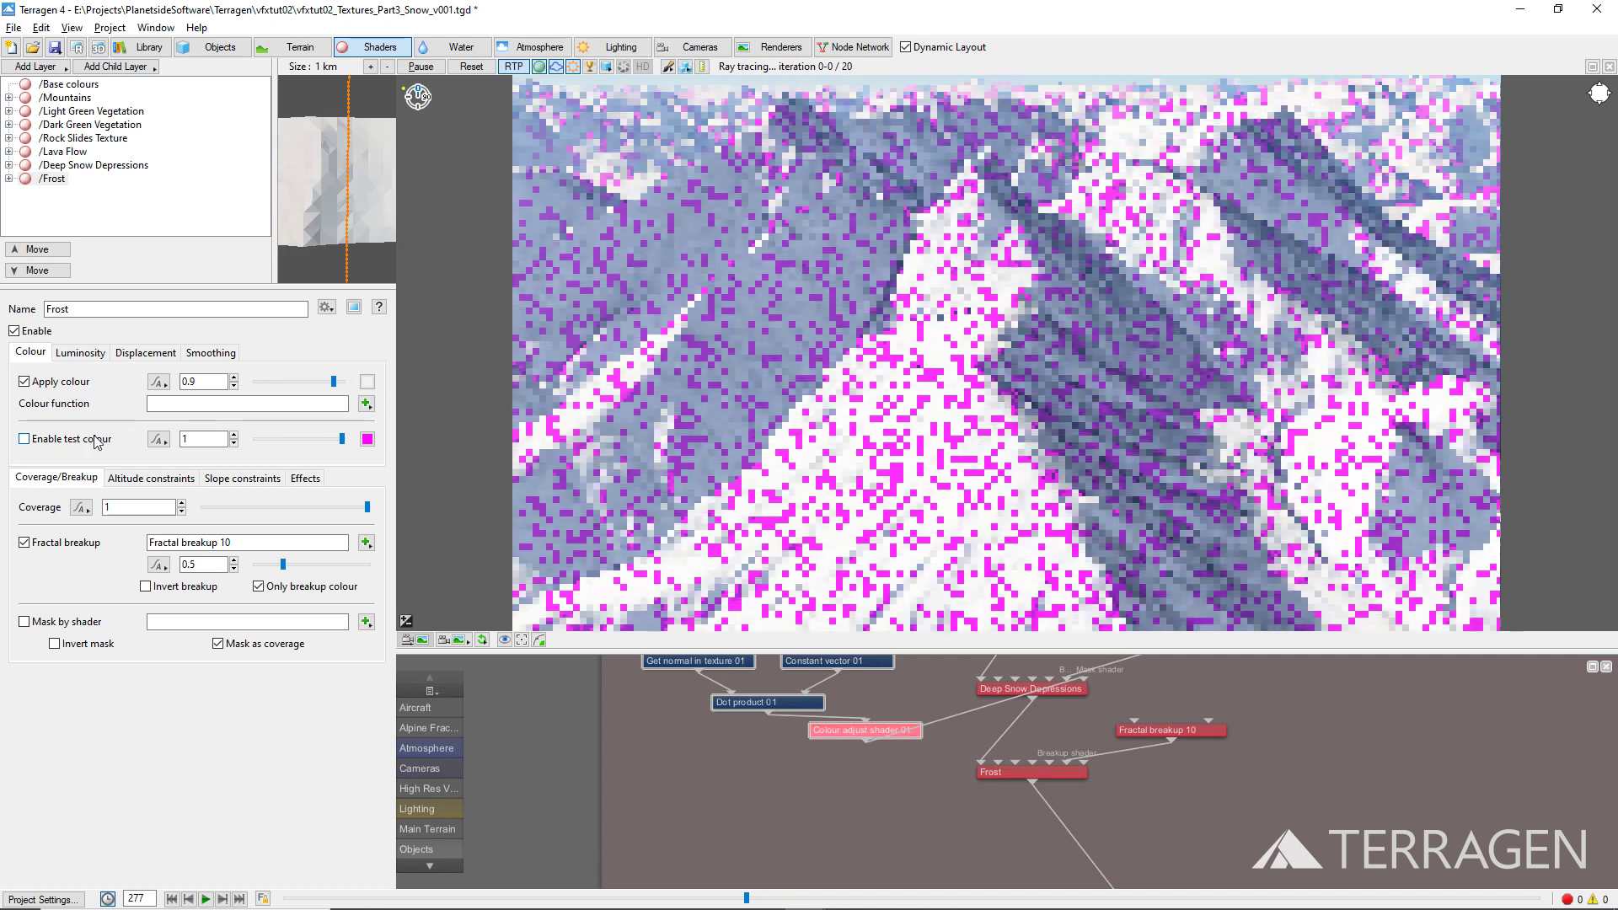
# Limit the Frost layer's minimum altitude to 700 with a minimum altitude fuzzy zone of 500
pyautogui.click(155, 479)
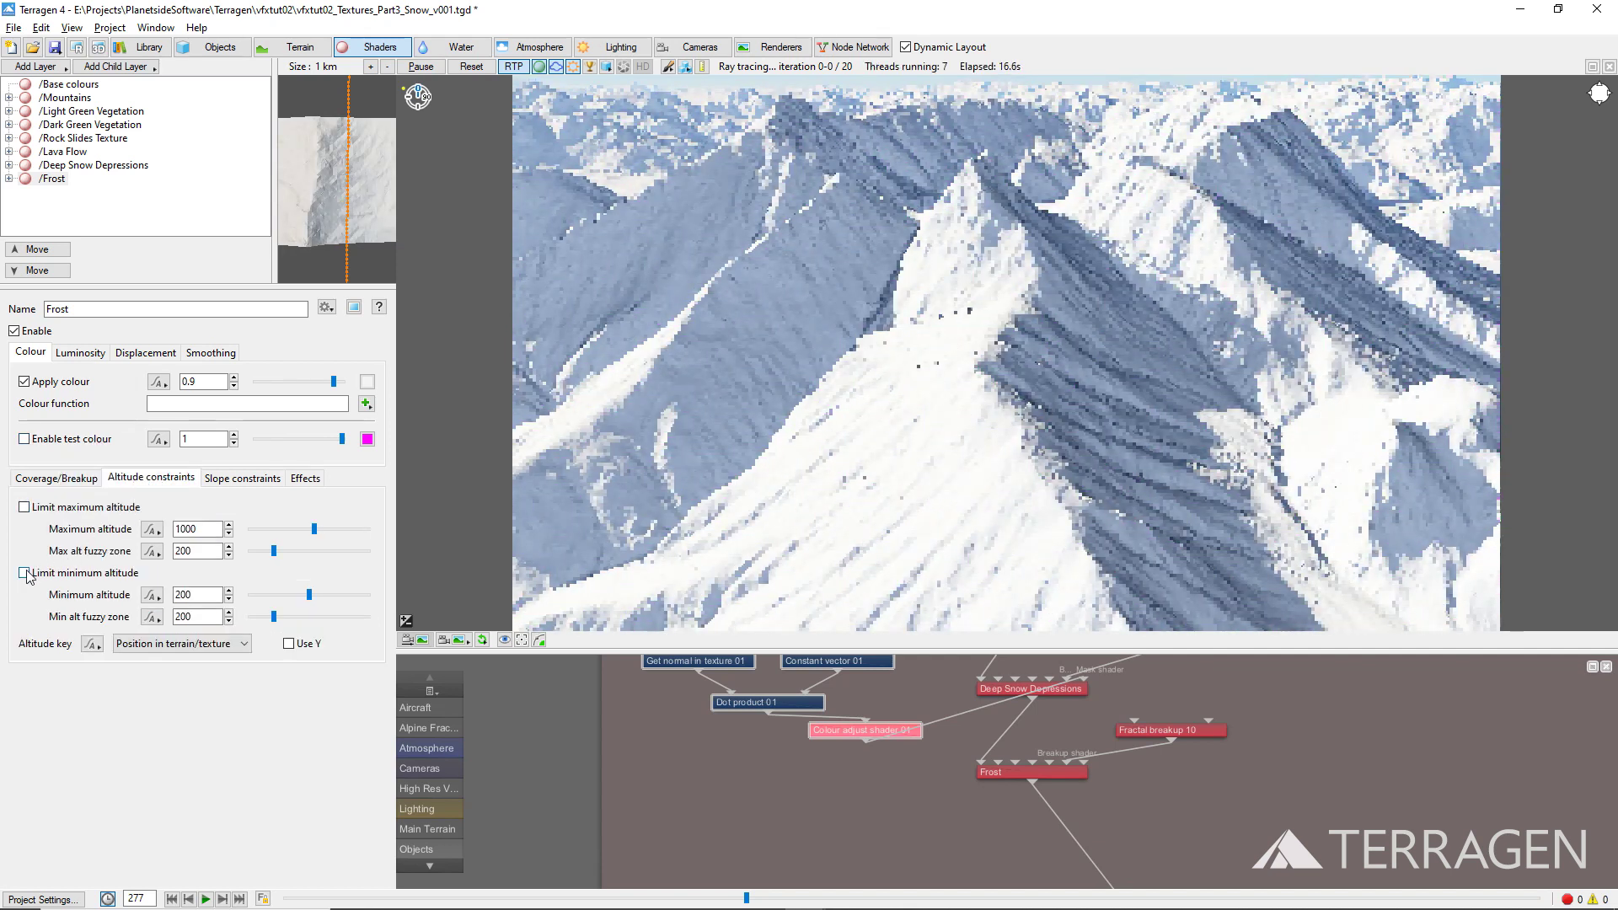
pyautogui.click(24, 574)
pyautogui.doubleClick(190, 595)
pyautogui.write('70')
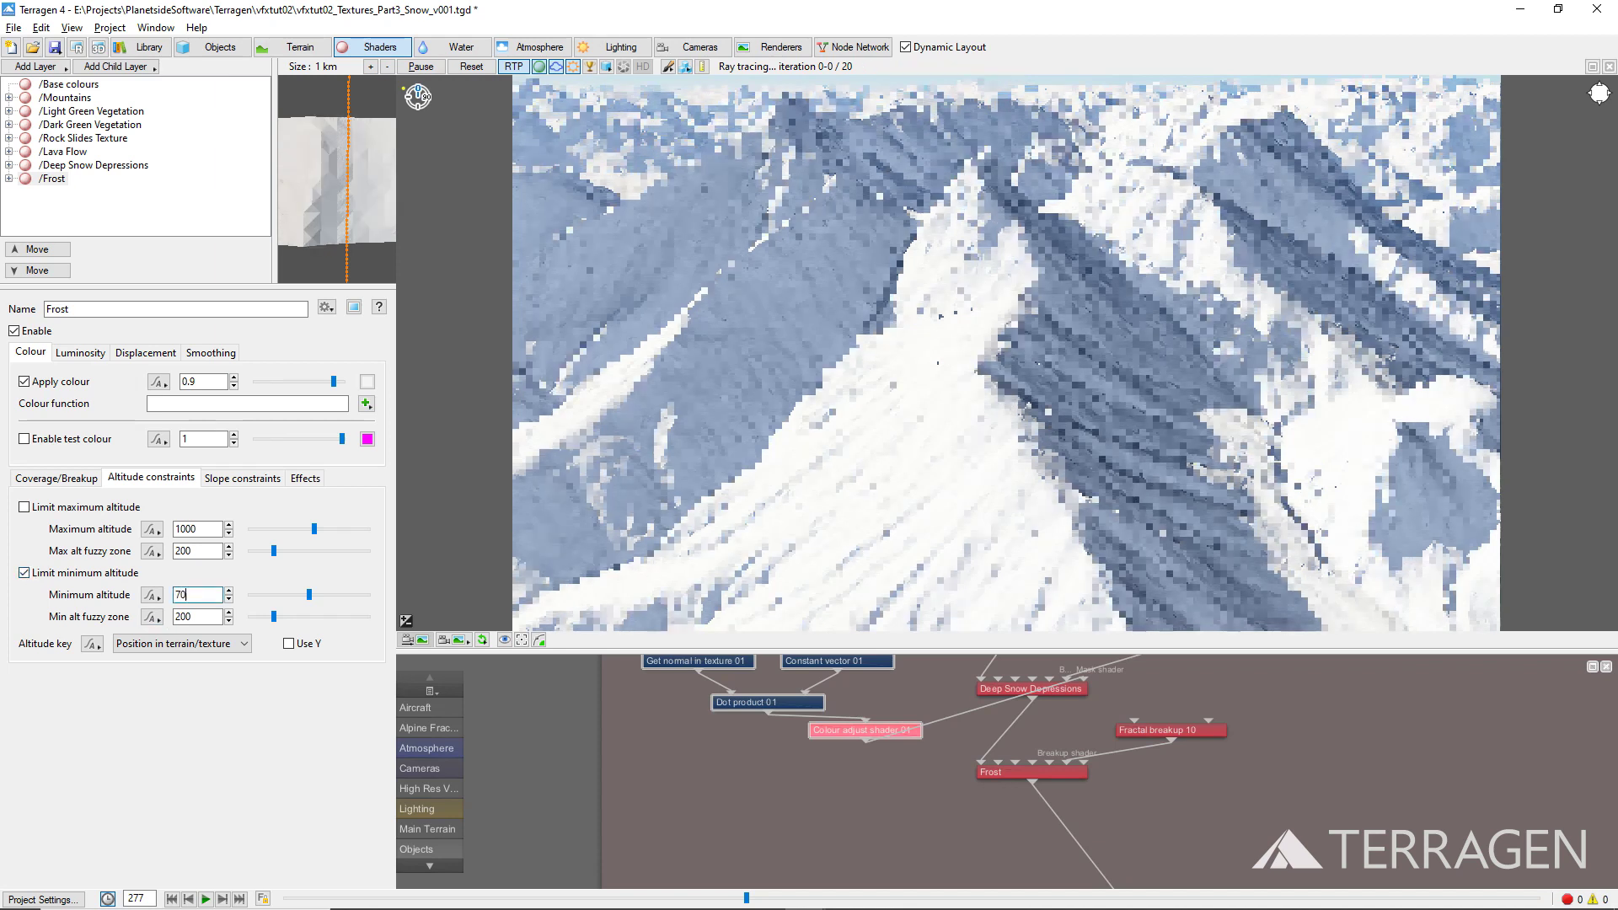
pyautogui.write('0')
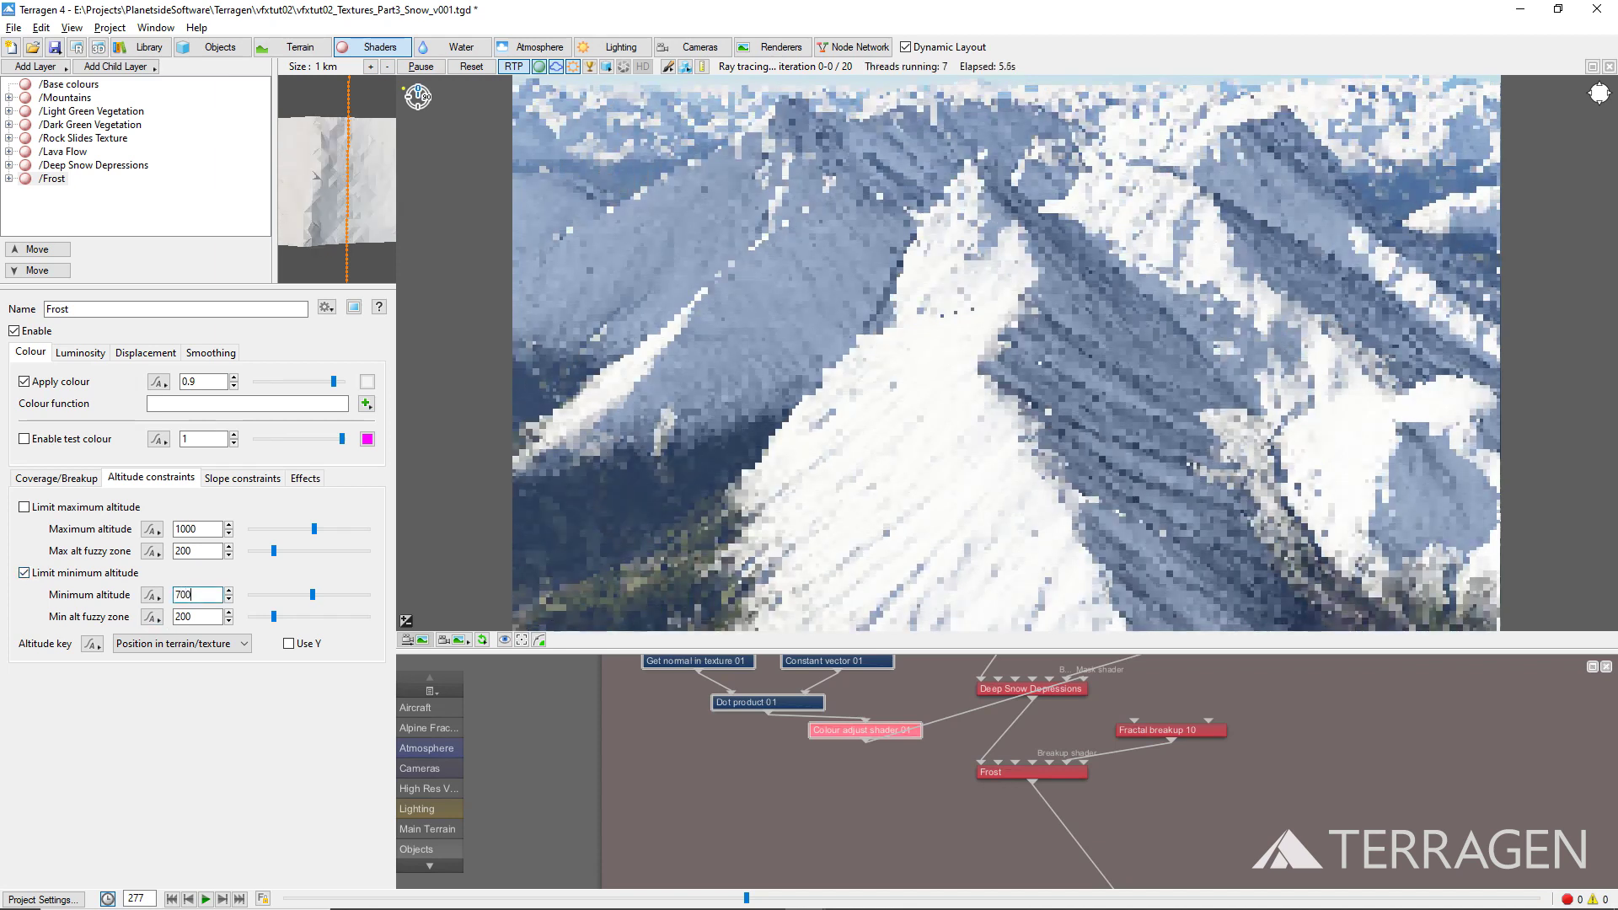
pyautogui.doubleClick(192, 617)
pyautogui.write('500')
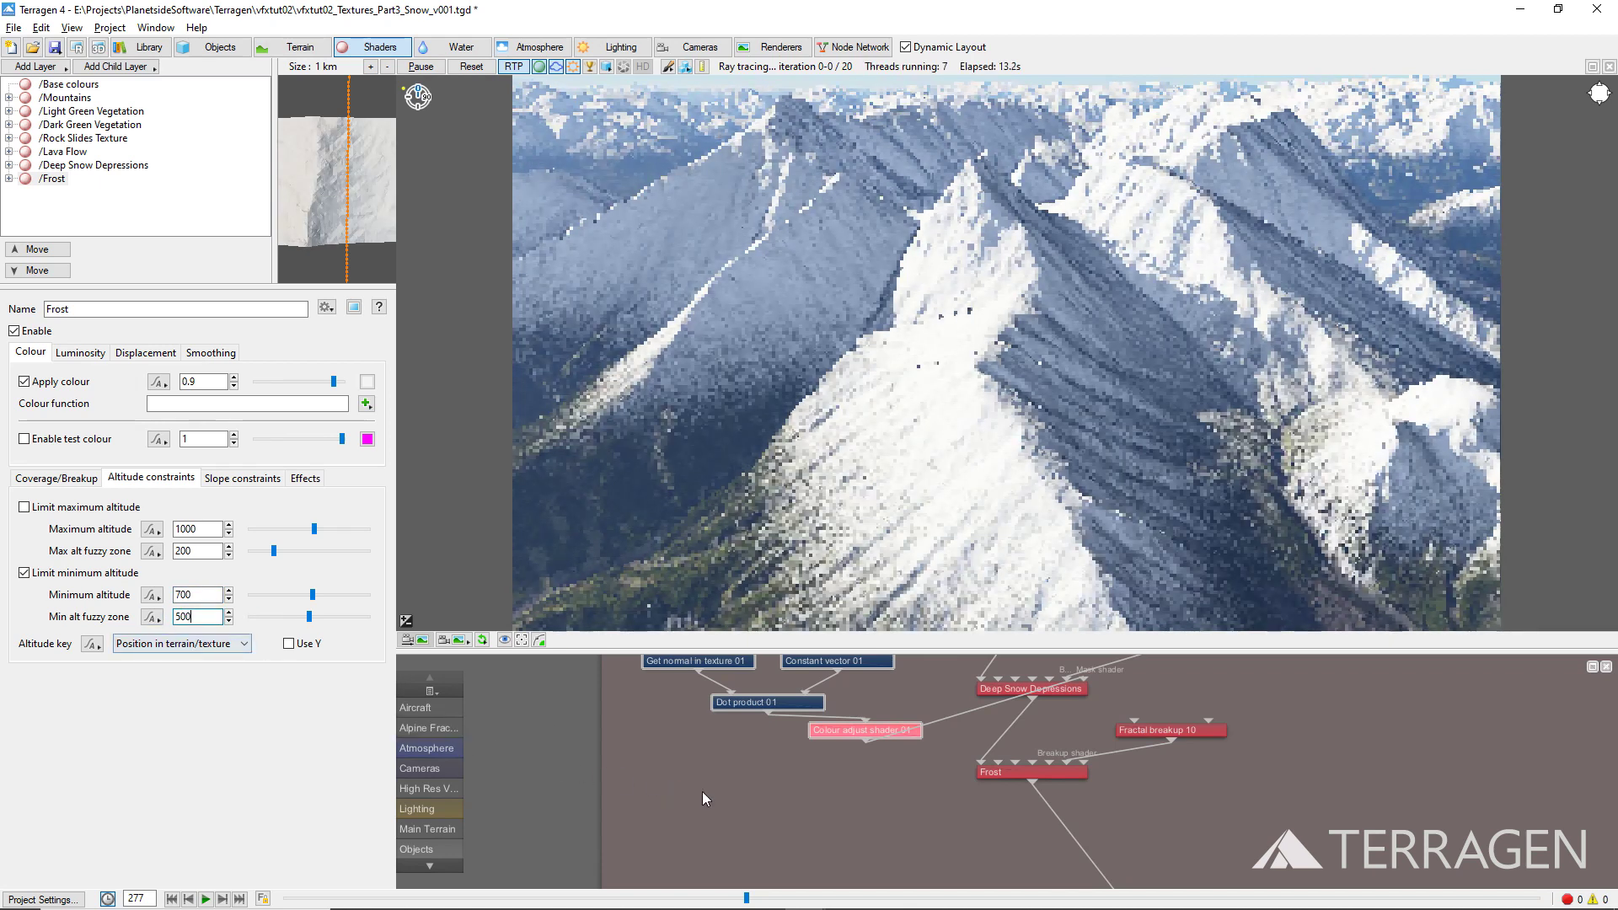
# Duplicate the Colour adjust shader and set the copy's black point to -0.5
pyautogui.click(846, 734)
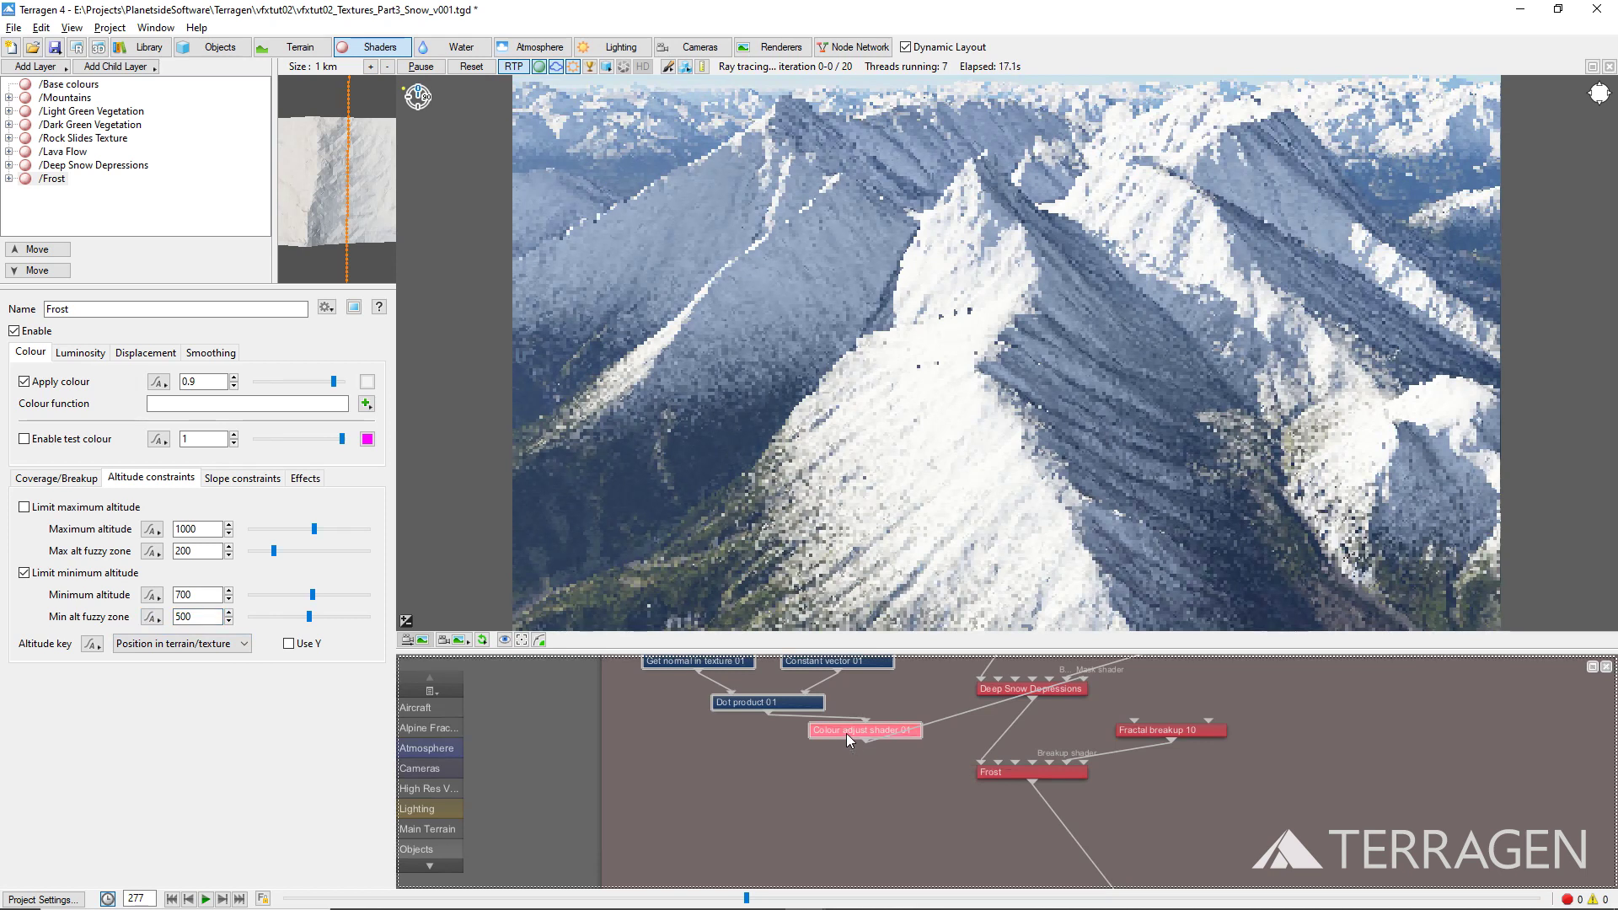
pyautogui.hotkey('ctrl', 'c')
pyautogui.hotkey('ctrl', 'v')
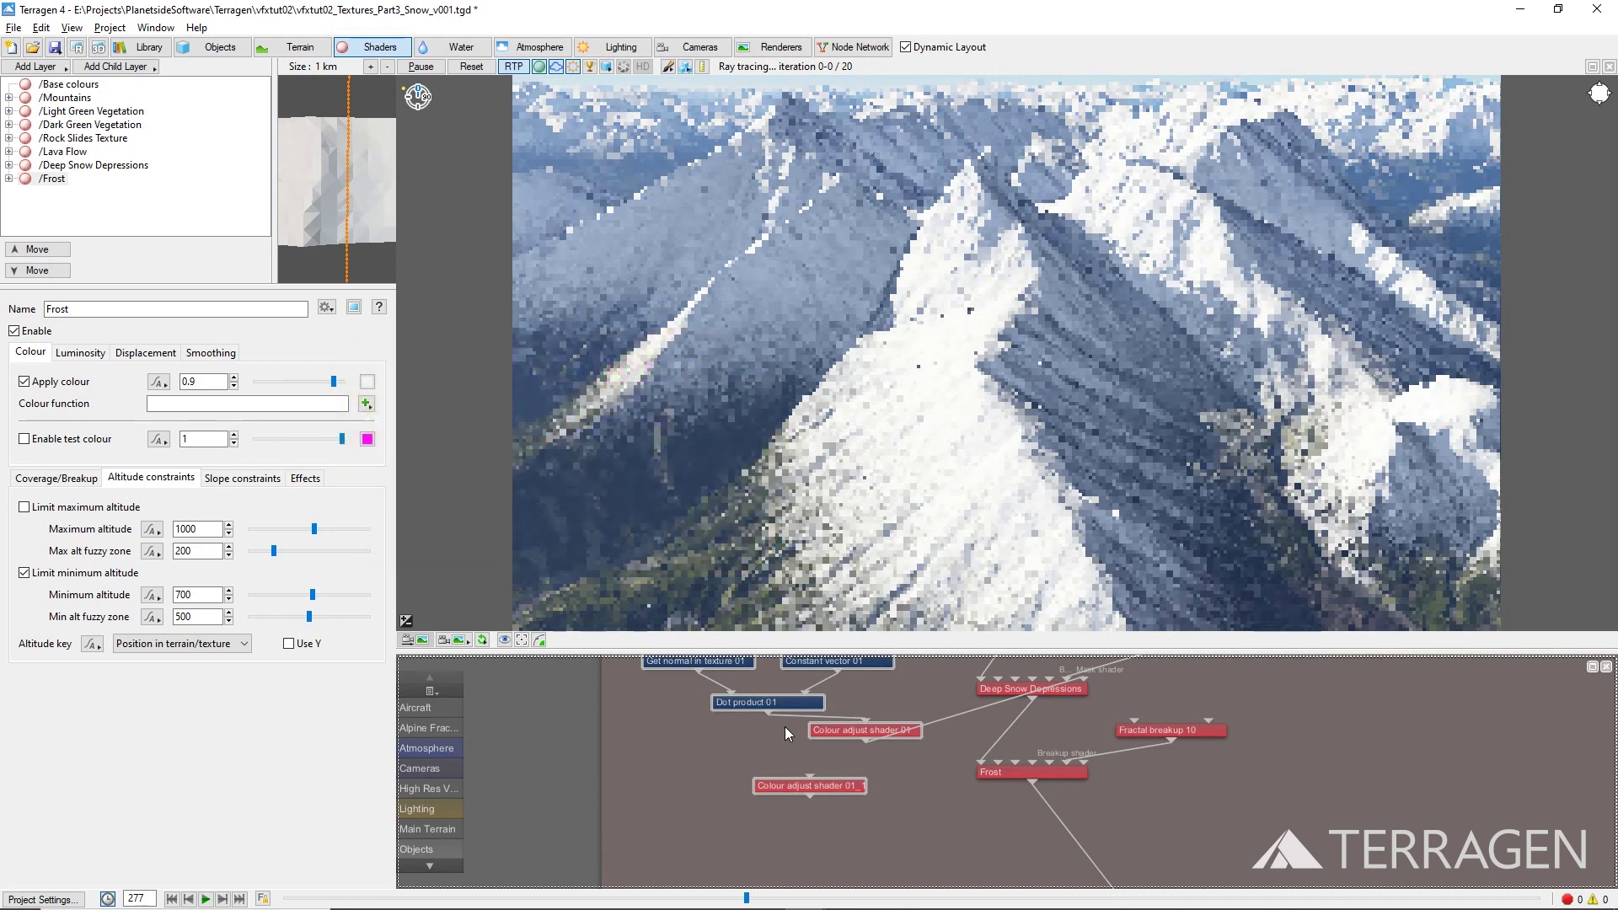
pyautogui.doubleClick(818, 786)
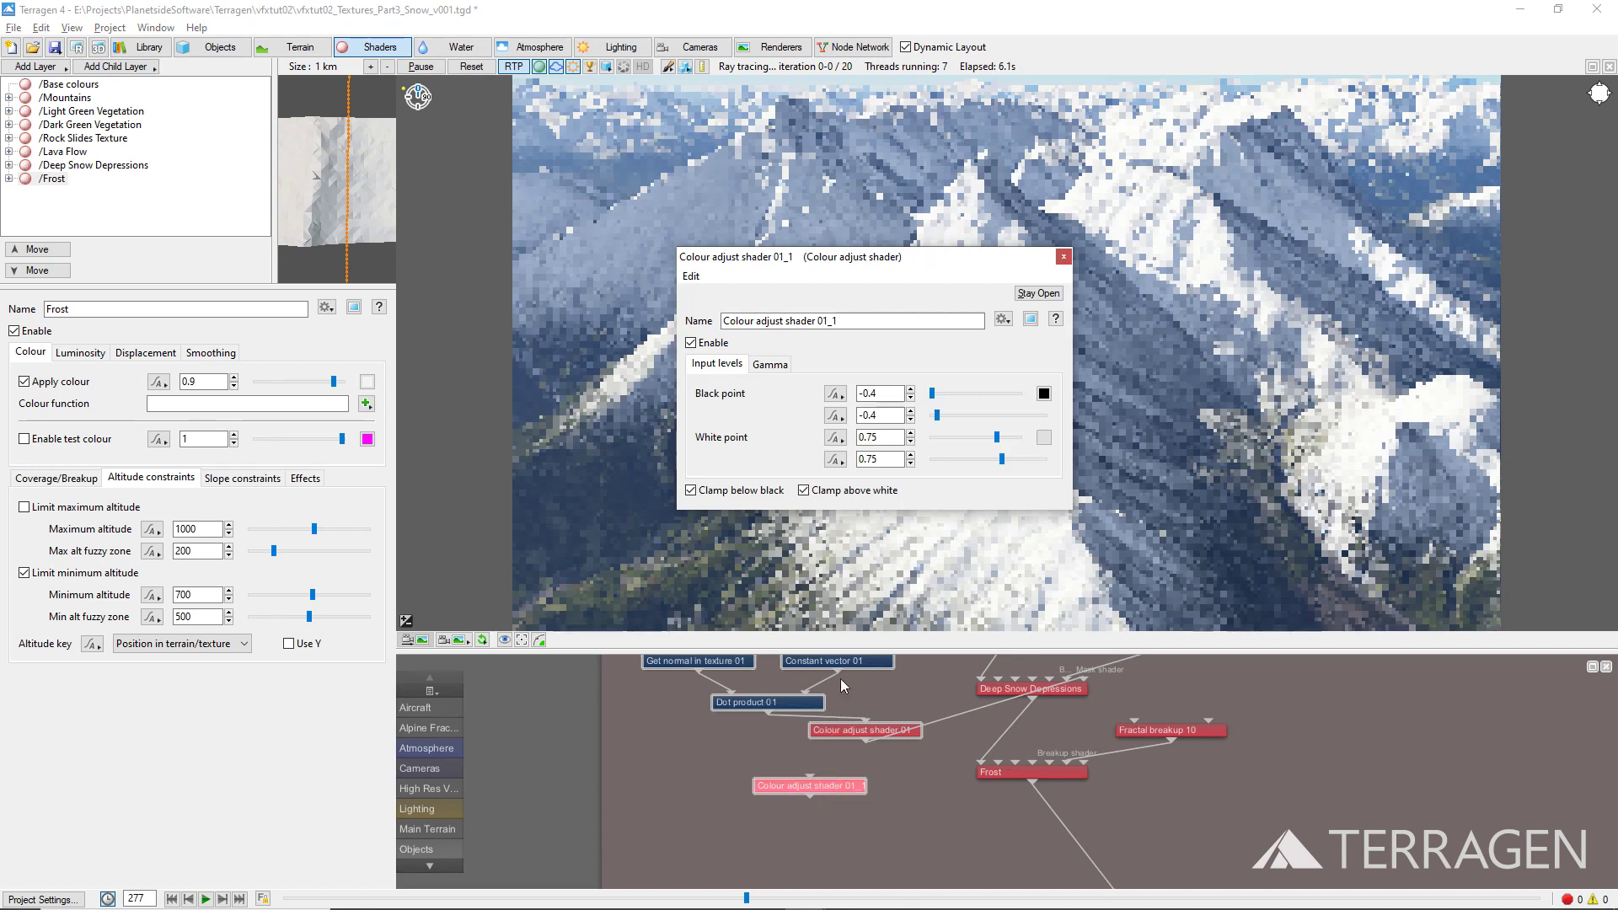
pyautogui.doubleClick(877, 394)
pyautogui.write('-0.5')
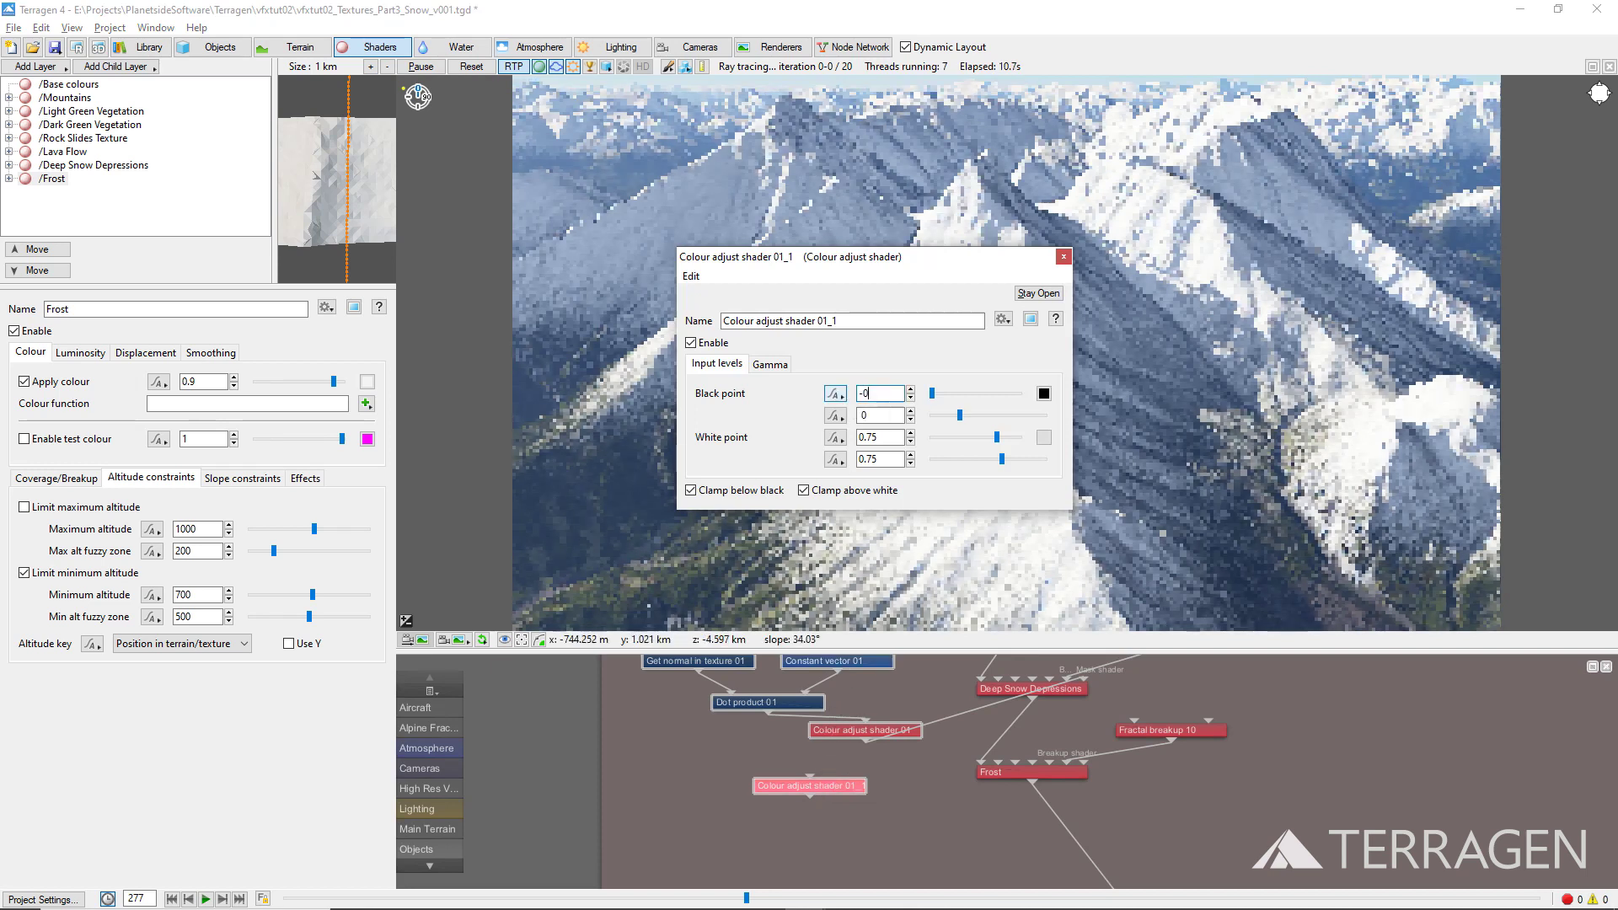
pyautogui.click(1063, 256)
# Feed the dot product into the copied Colour adjust shader and use that shader as the Frost layer's mask
pyautogui.moveTo(776, 722); pyautogui.dragTo(816, 771)
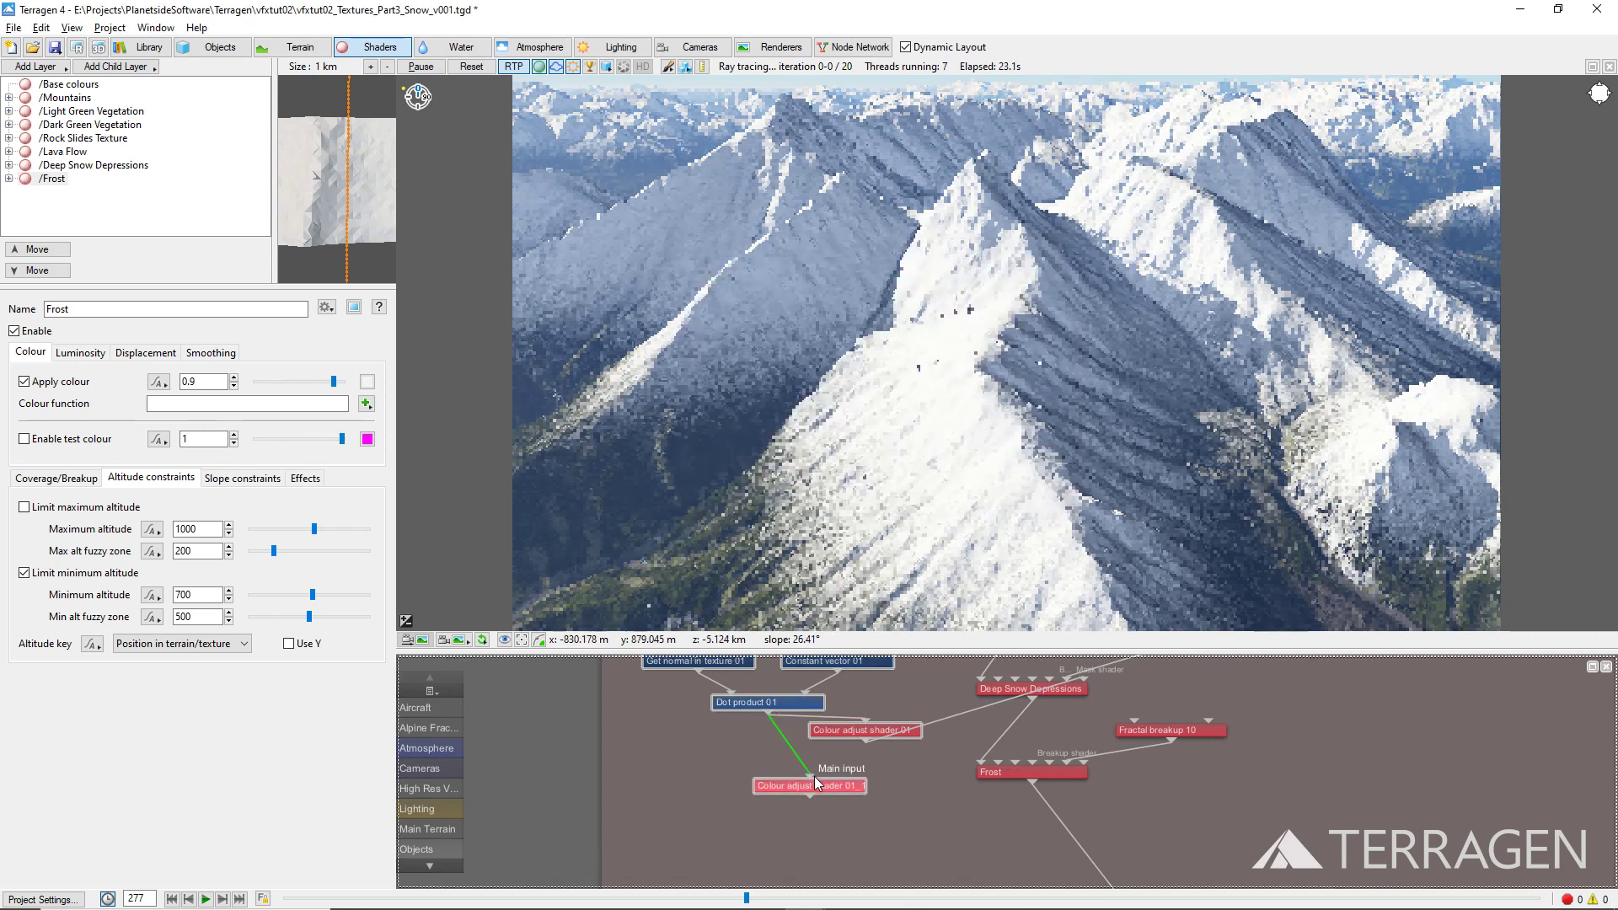
pyautogui.moveTo(812, 795); pyautogui.dragTo(1081, 761)
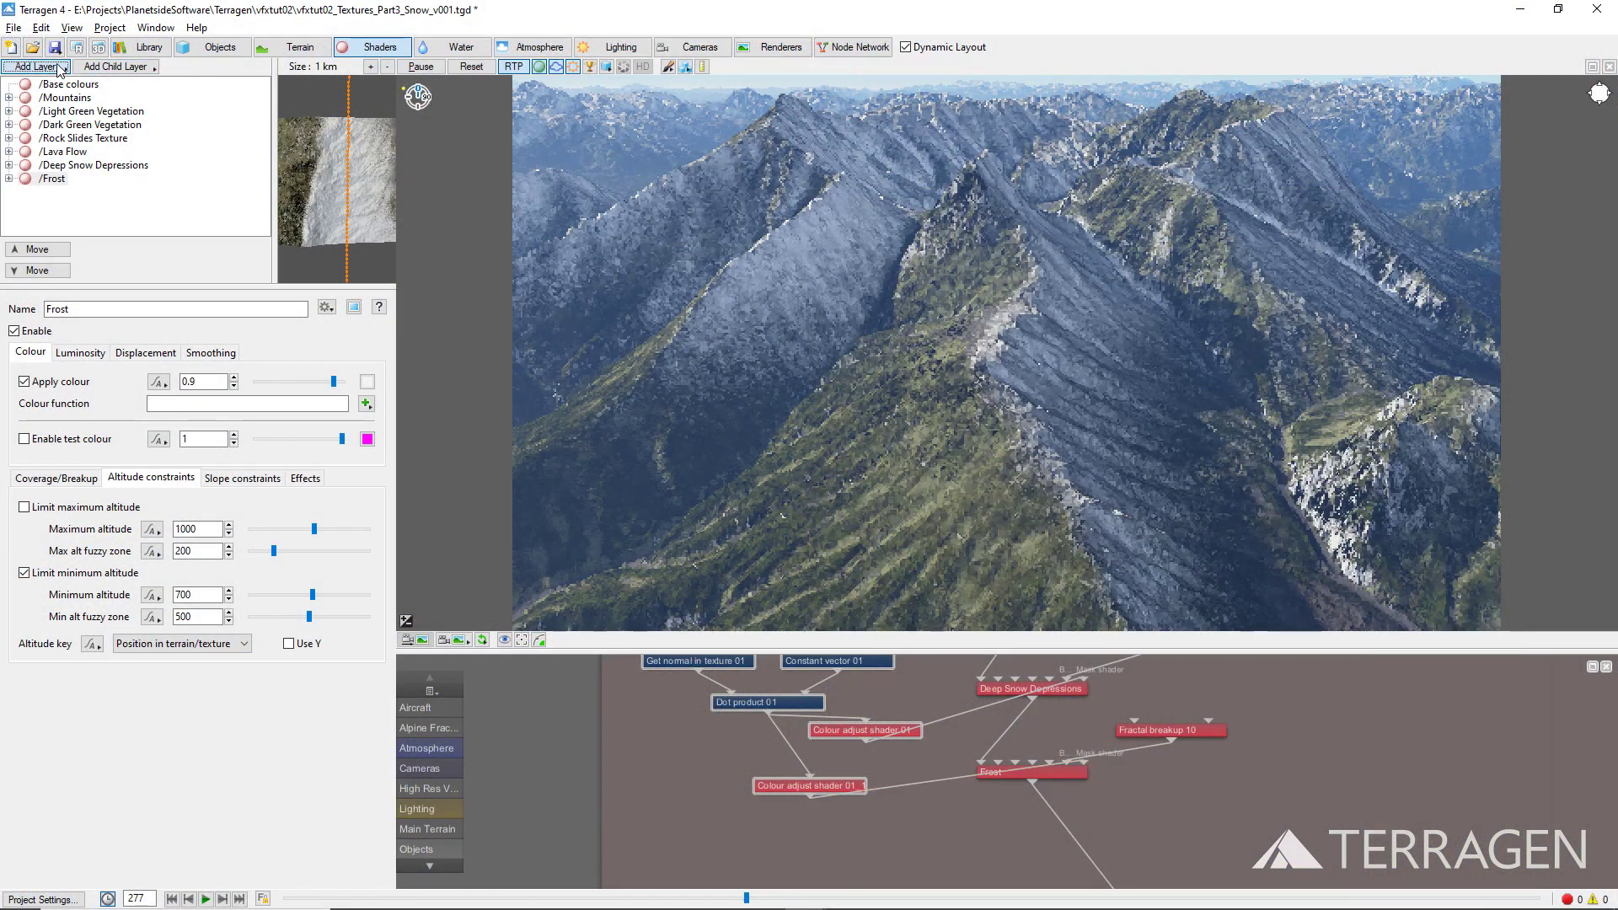
# Add a surface layer named High Frost and set its colour value to 0.9
pyautogui.click(38, 65)
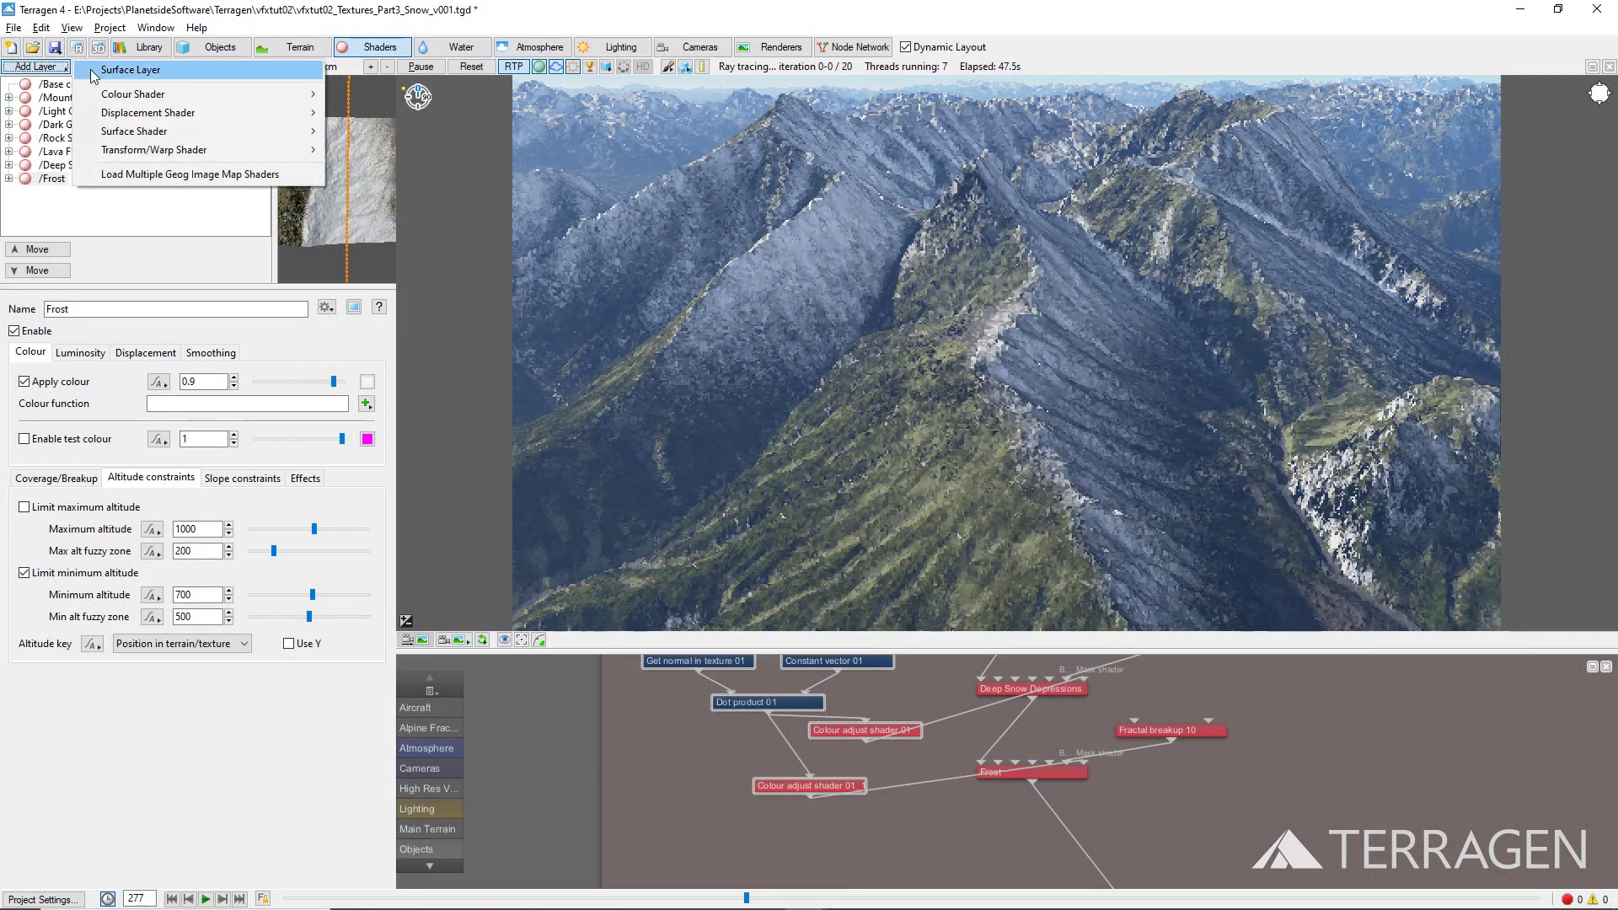
pyautogui.click(93, 70)
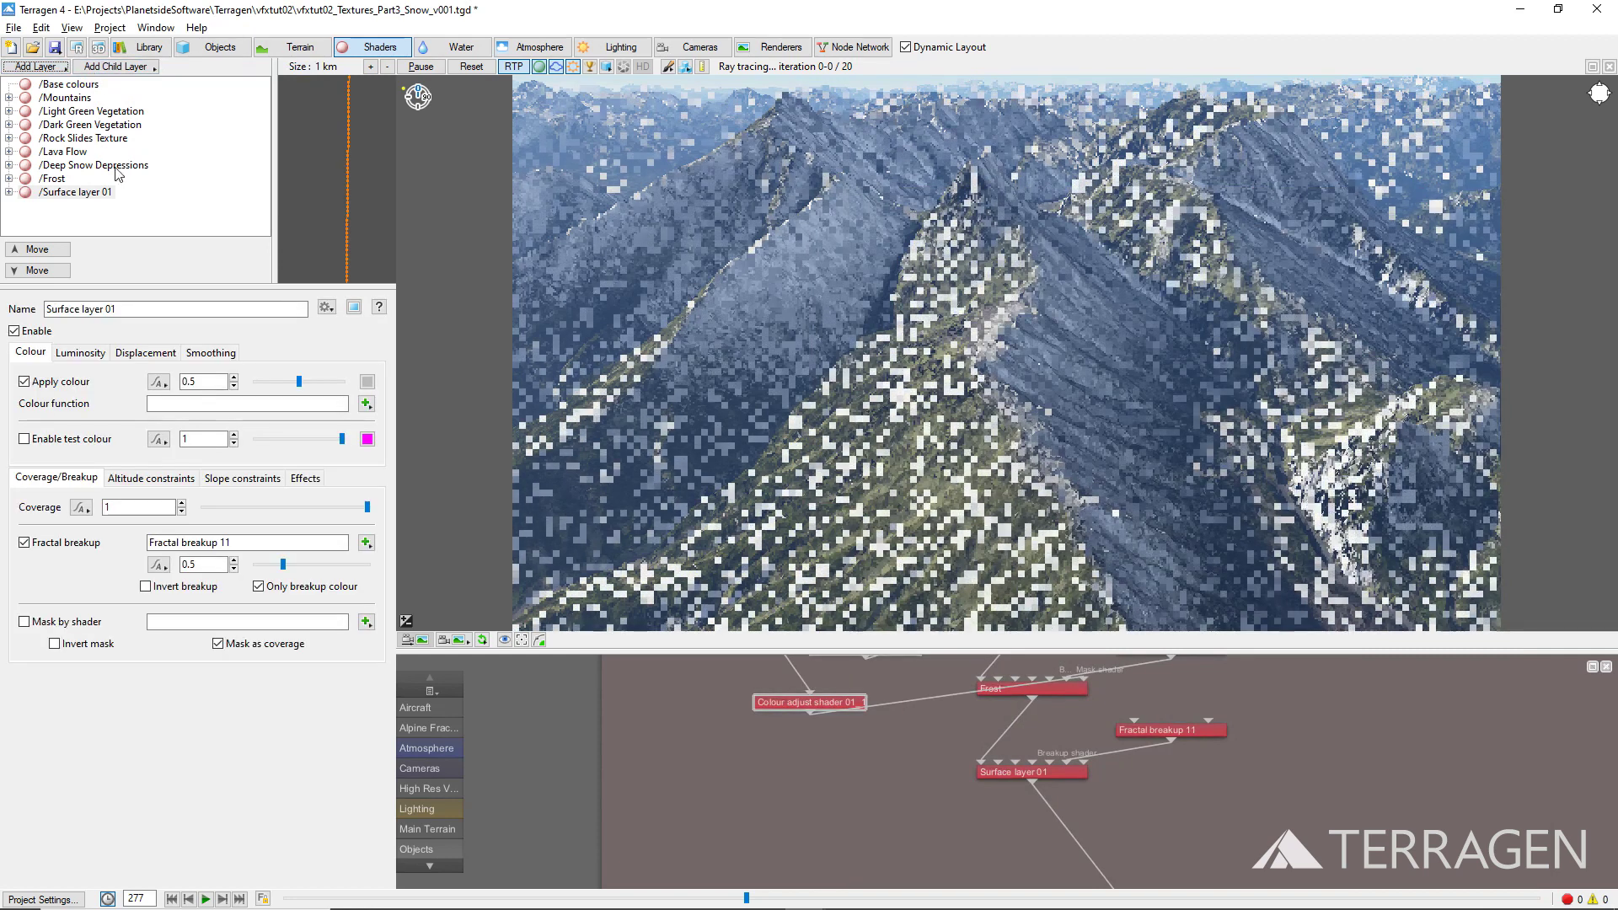
pyautogui.moveTo(118, 310); pyautogui.dragTo(47, 308)
pyautogui.write('High ')
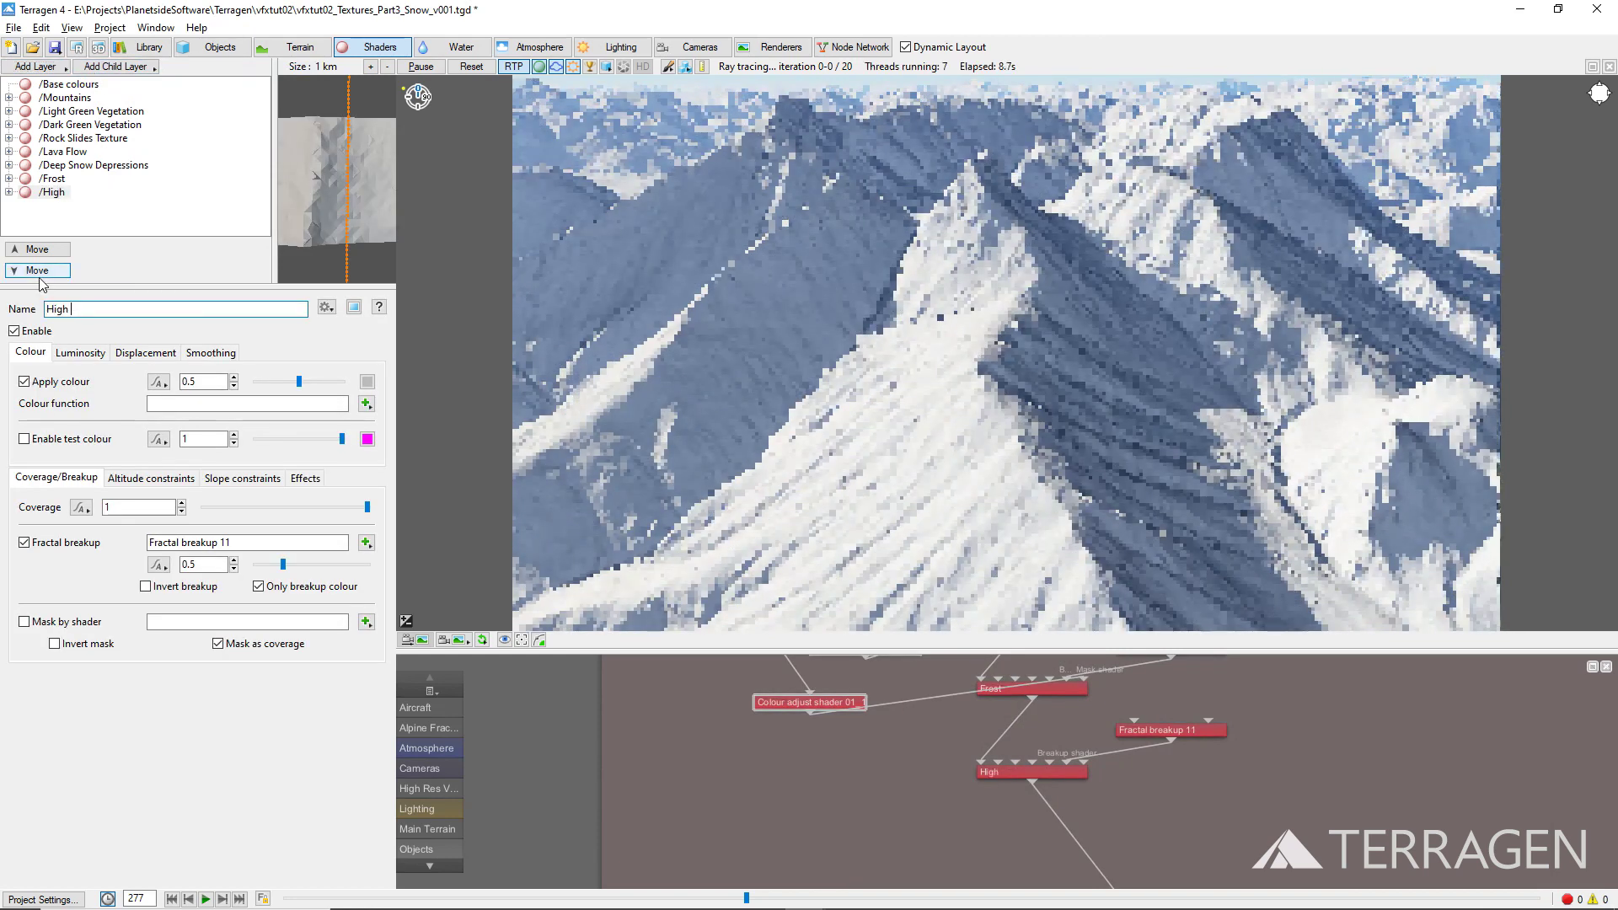
pyautogui.write('Frost')
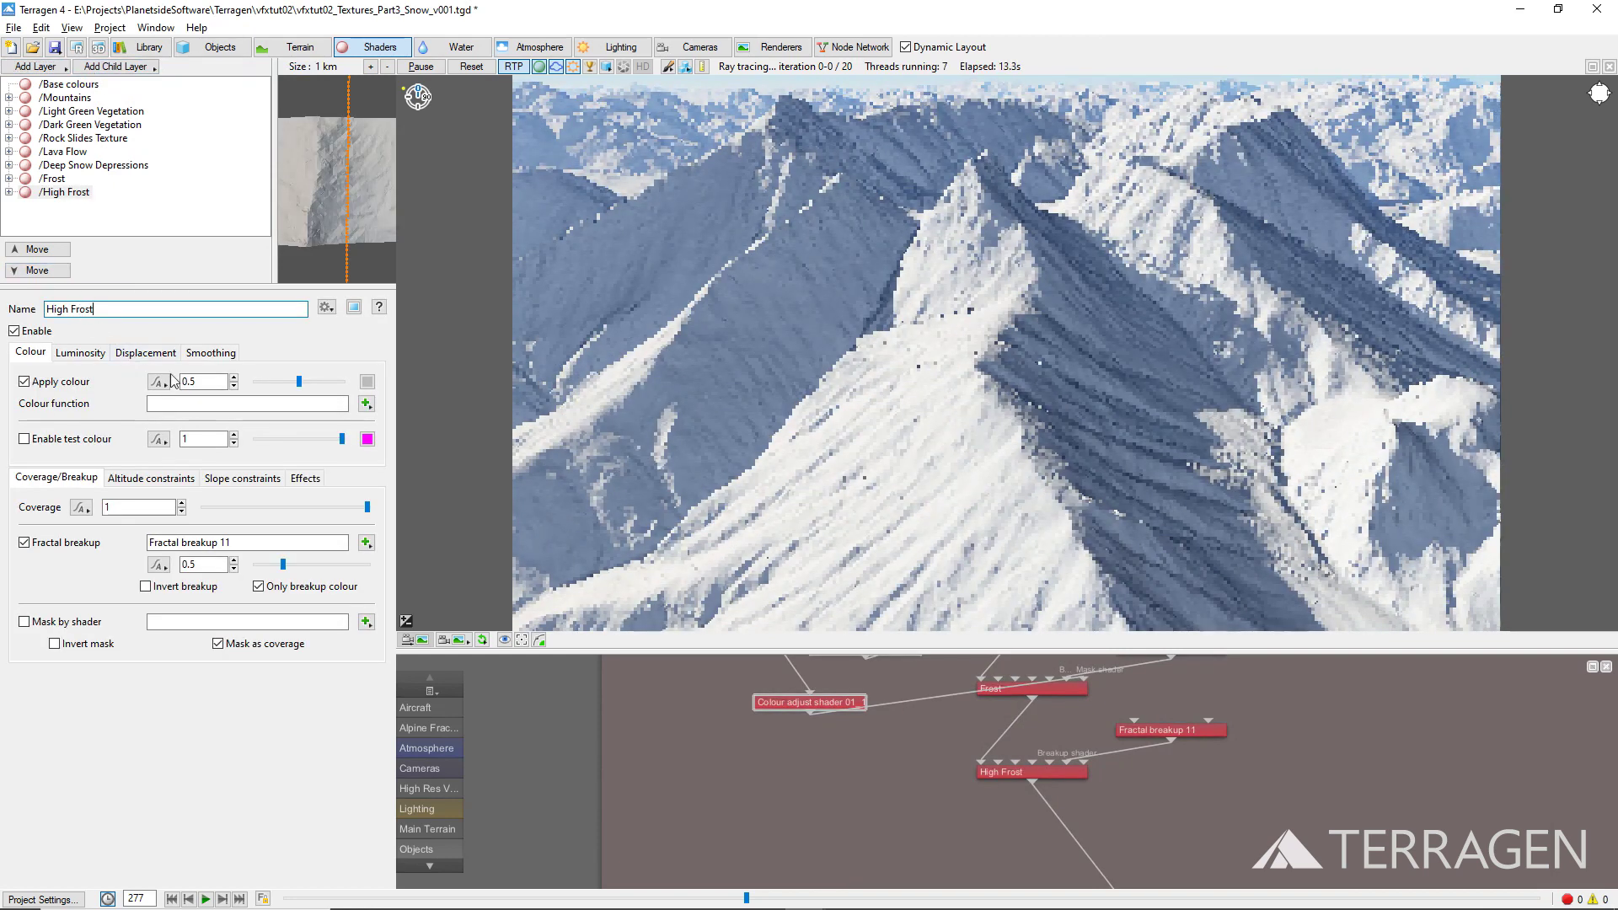
pyautogui.write('.9')
pyautogui.press('Return')
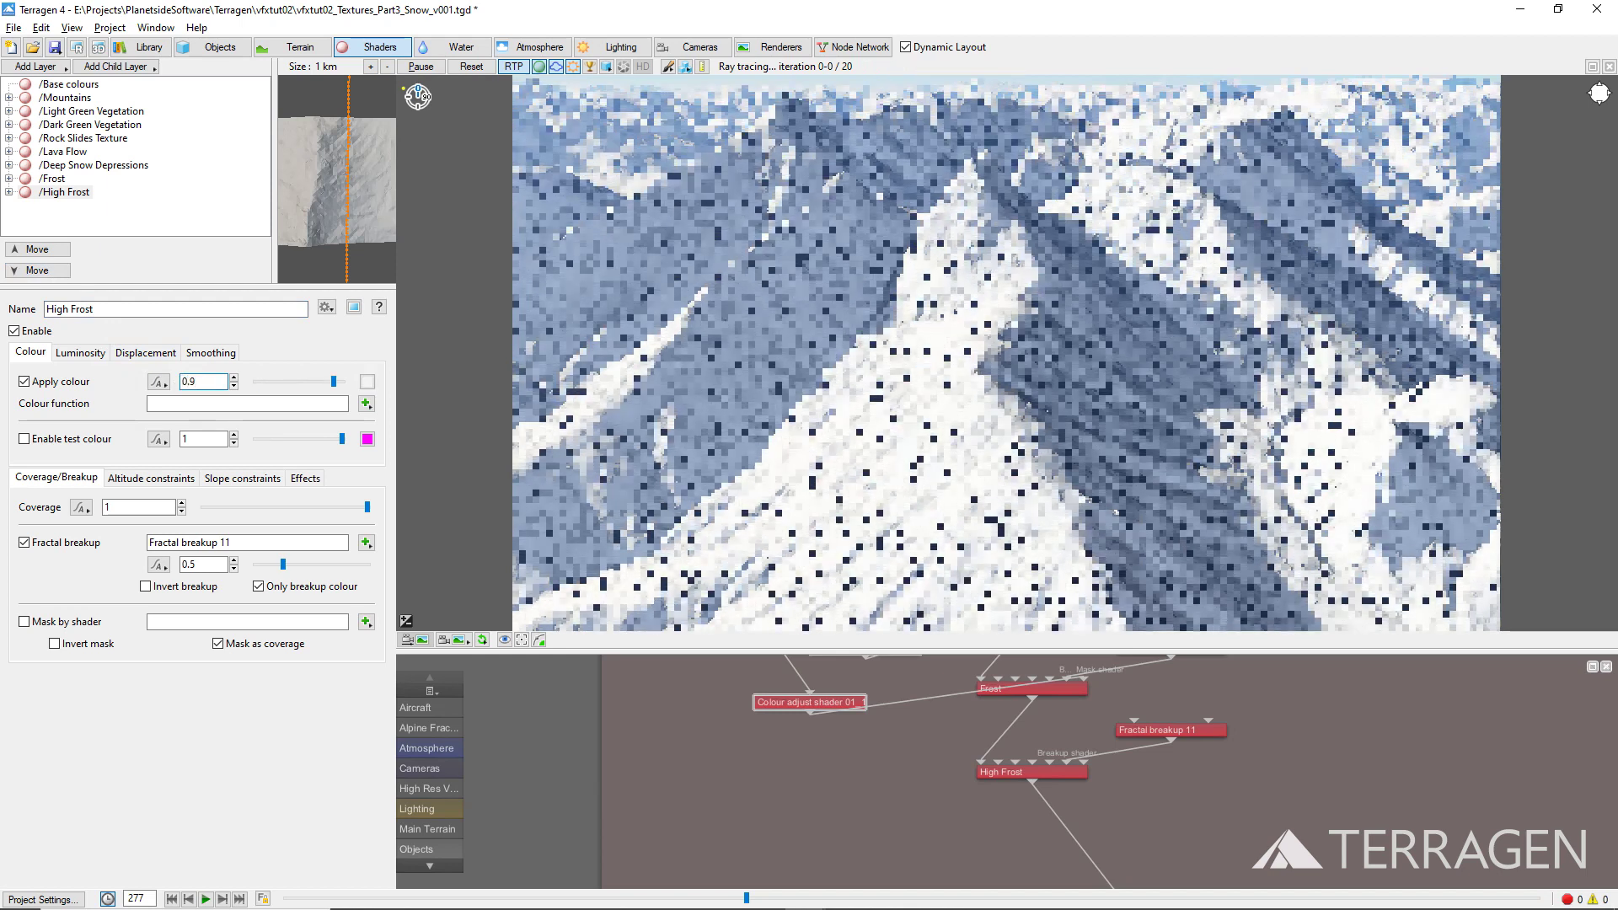
# Limit the High Frost layer's minimum altitude to 1300 with a minimum altitude fuzzy zone of 500
pyautogui.click(187, 481)
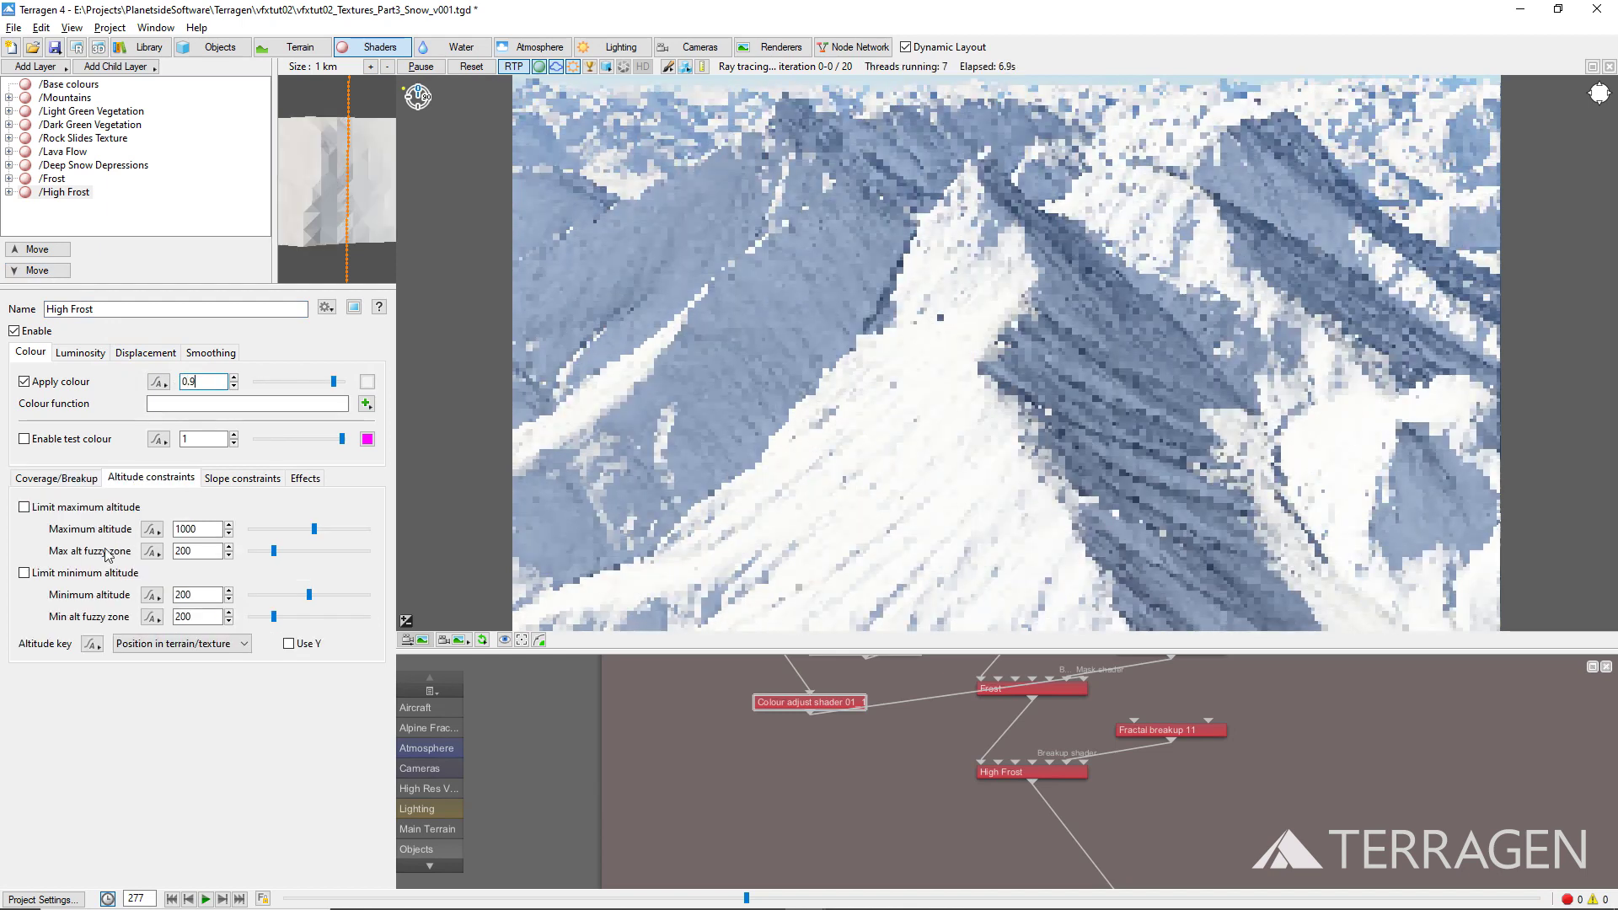
pyautogui.click(83, 577)
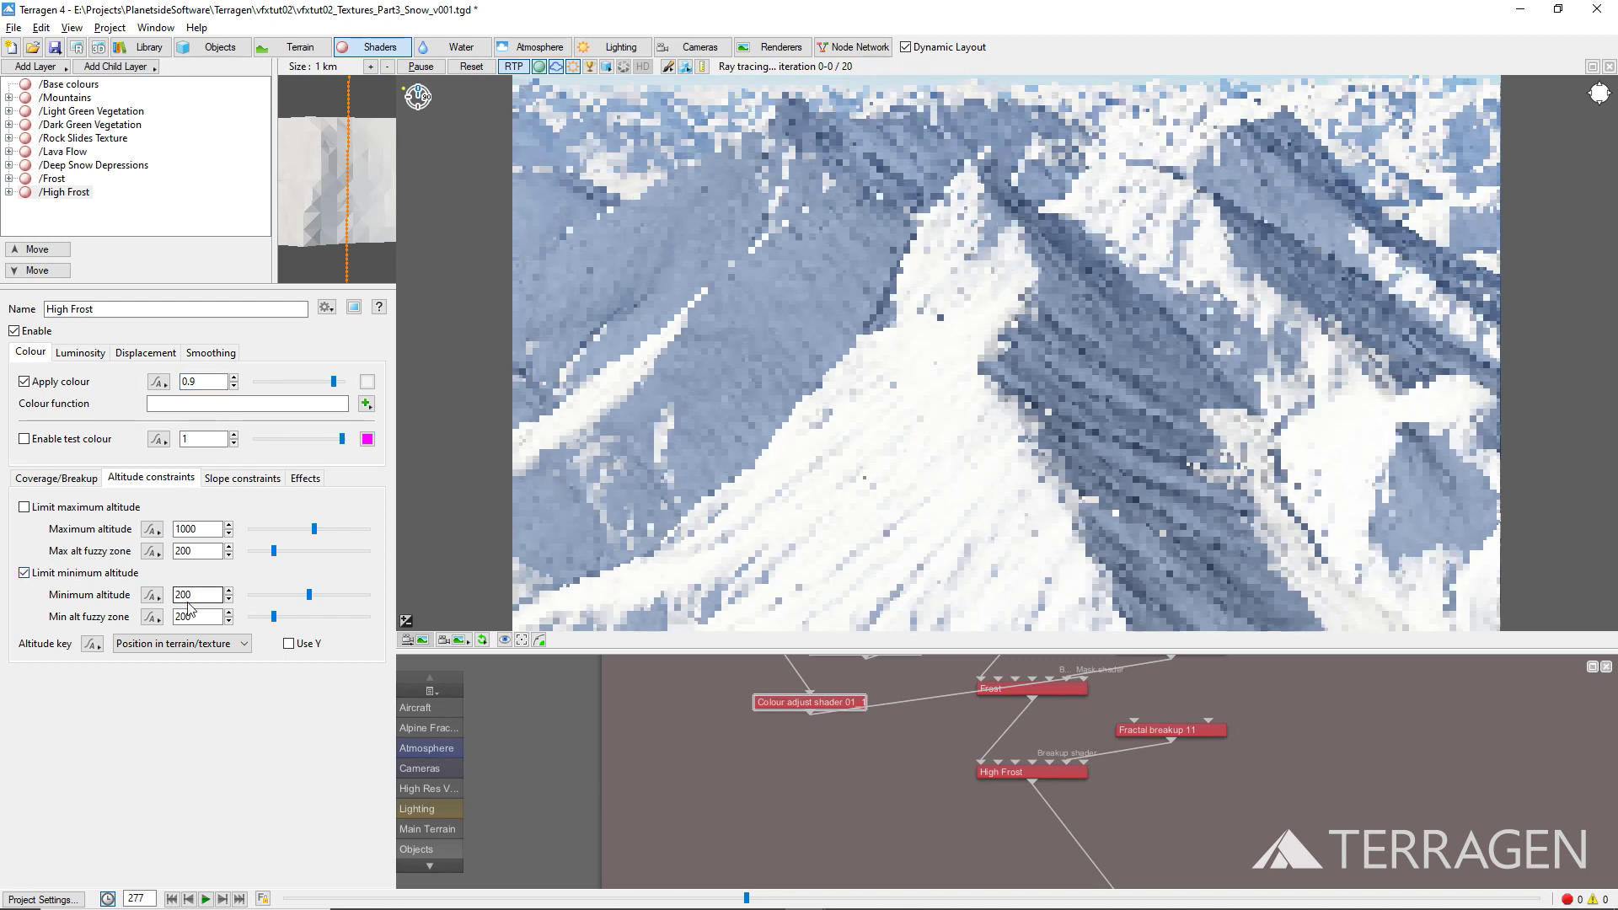
pyautogui.doubleClick(192, 595)
pyautogui.write('13')
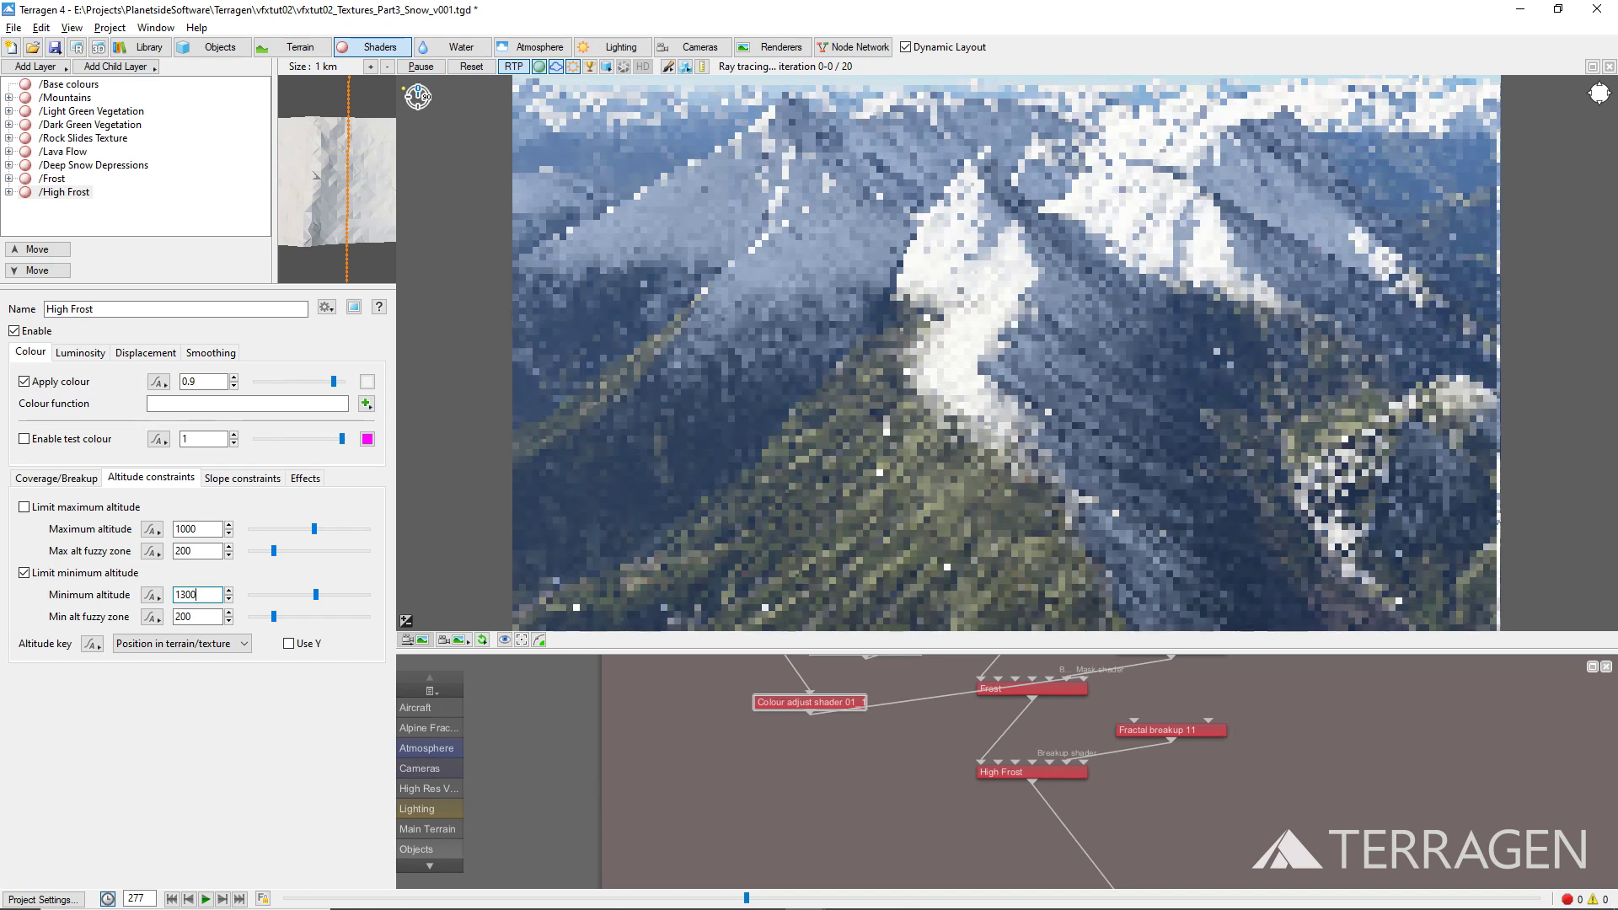
pyautogui.doubleClick(183, 617)
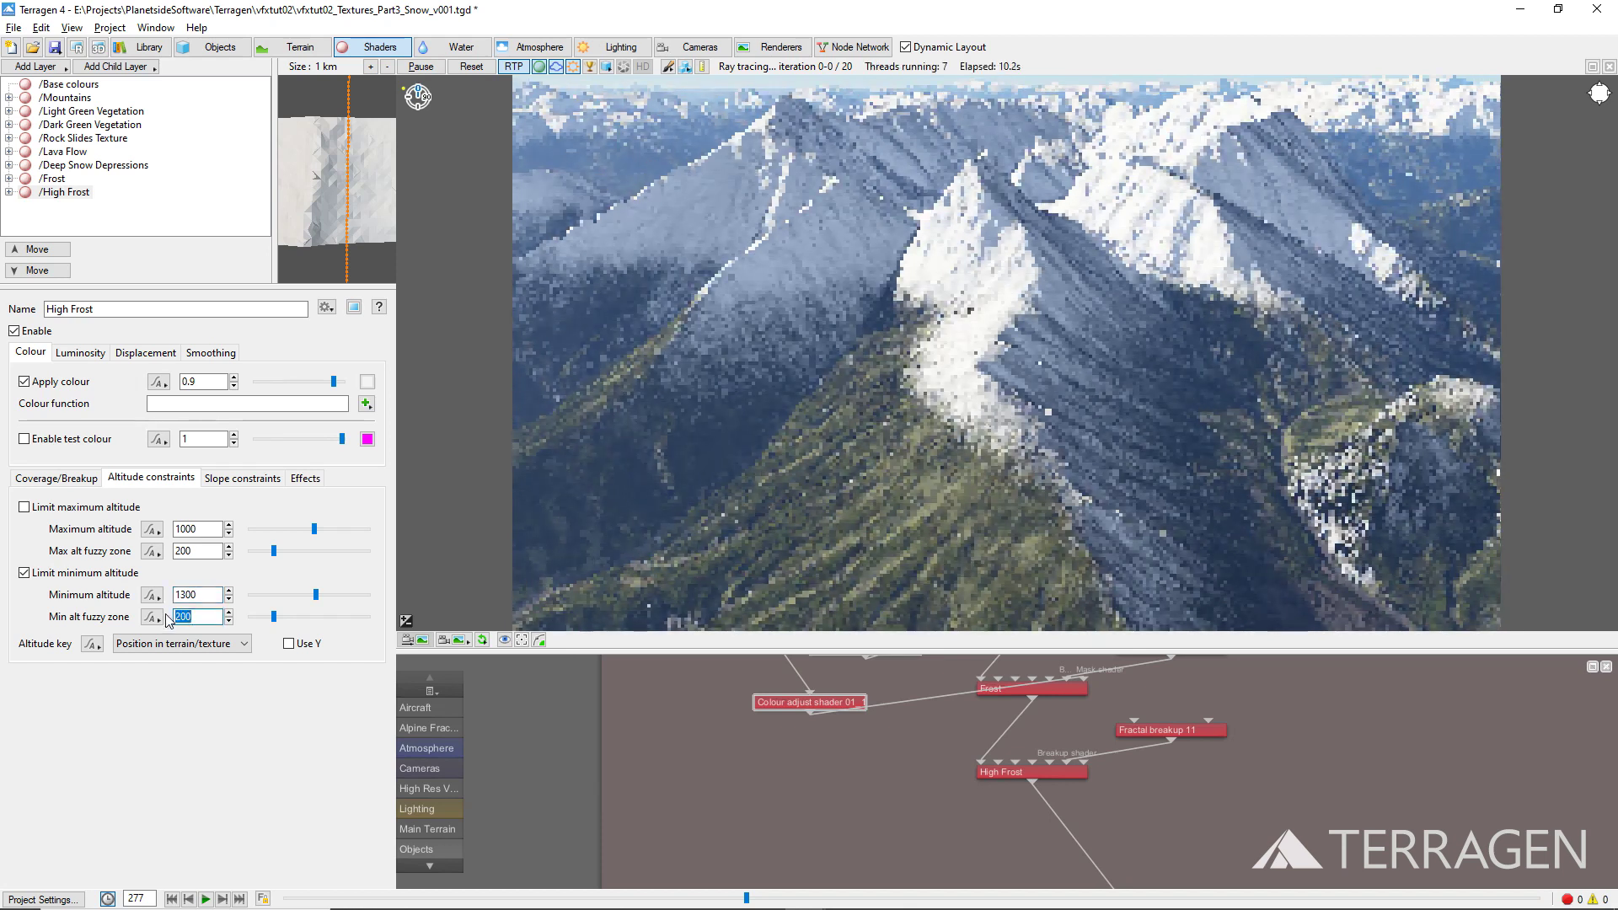
pyautogui.write('500')
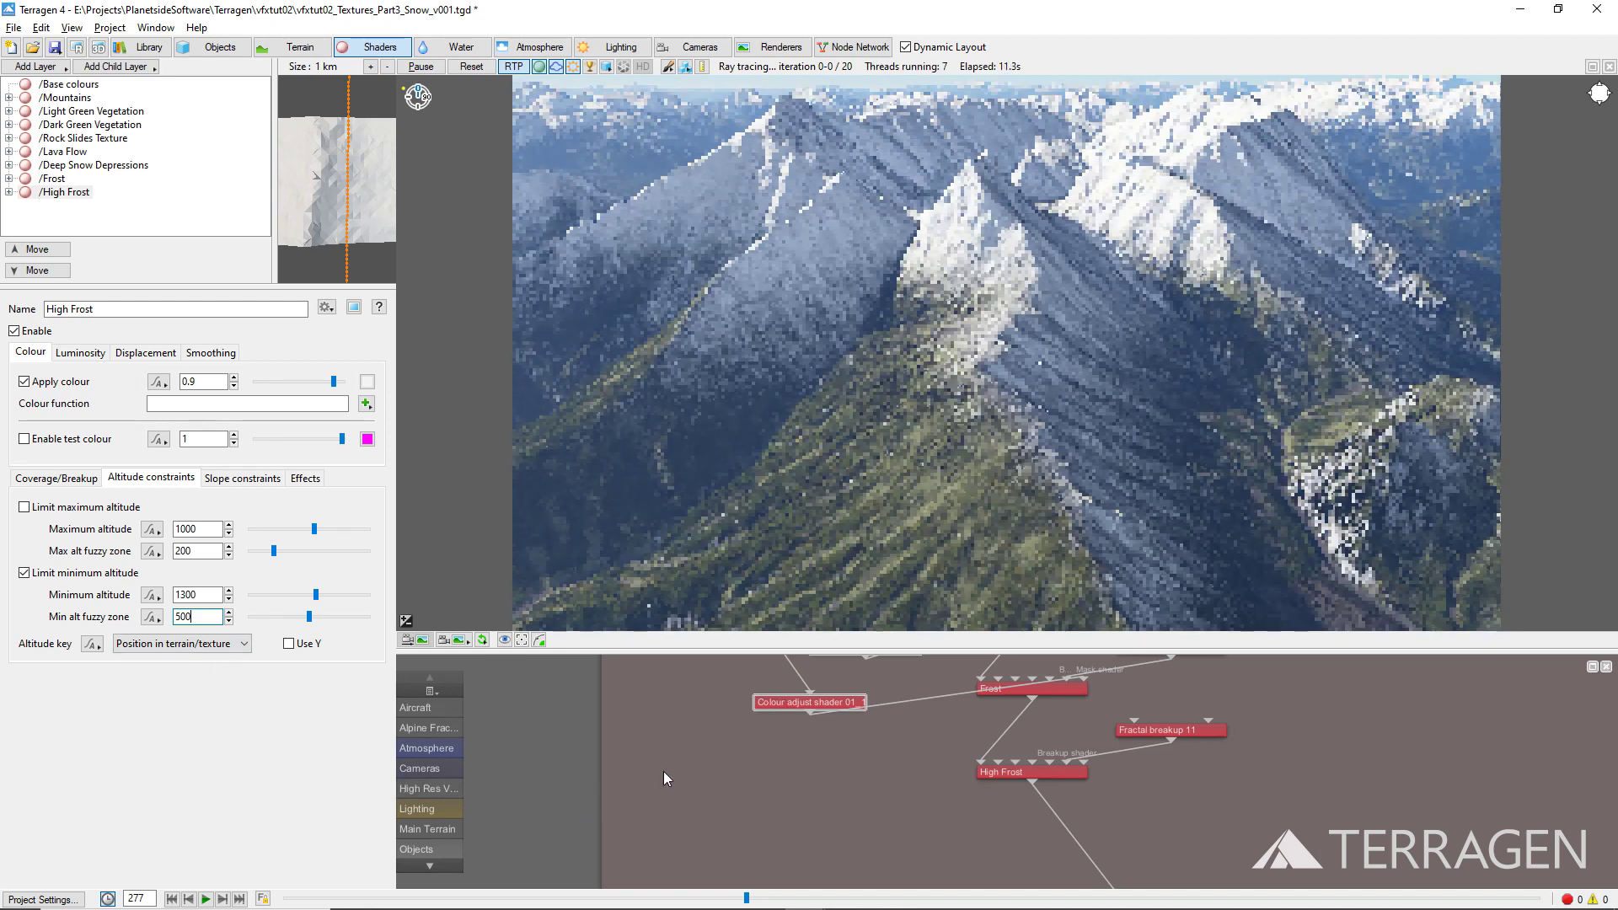
# Add a Get normal node to the empty network area beside the High Frost layer
pyautogui.click(654, 767)
pyautogui.press('Tab')
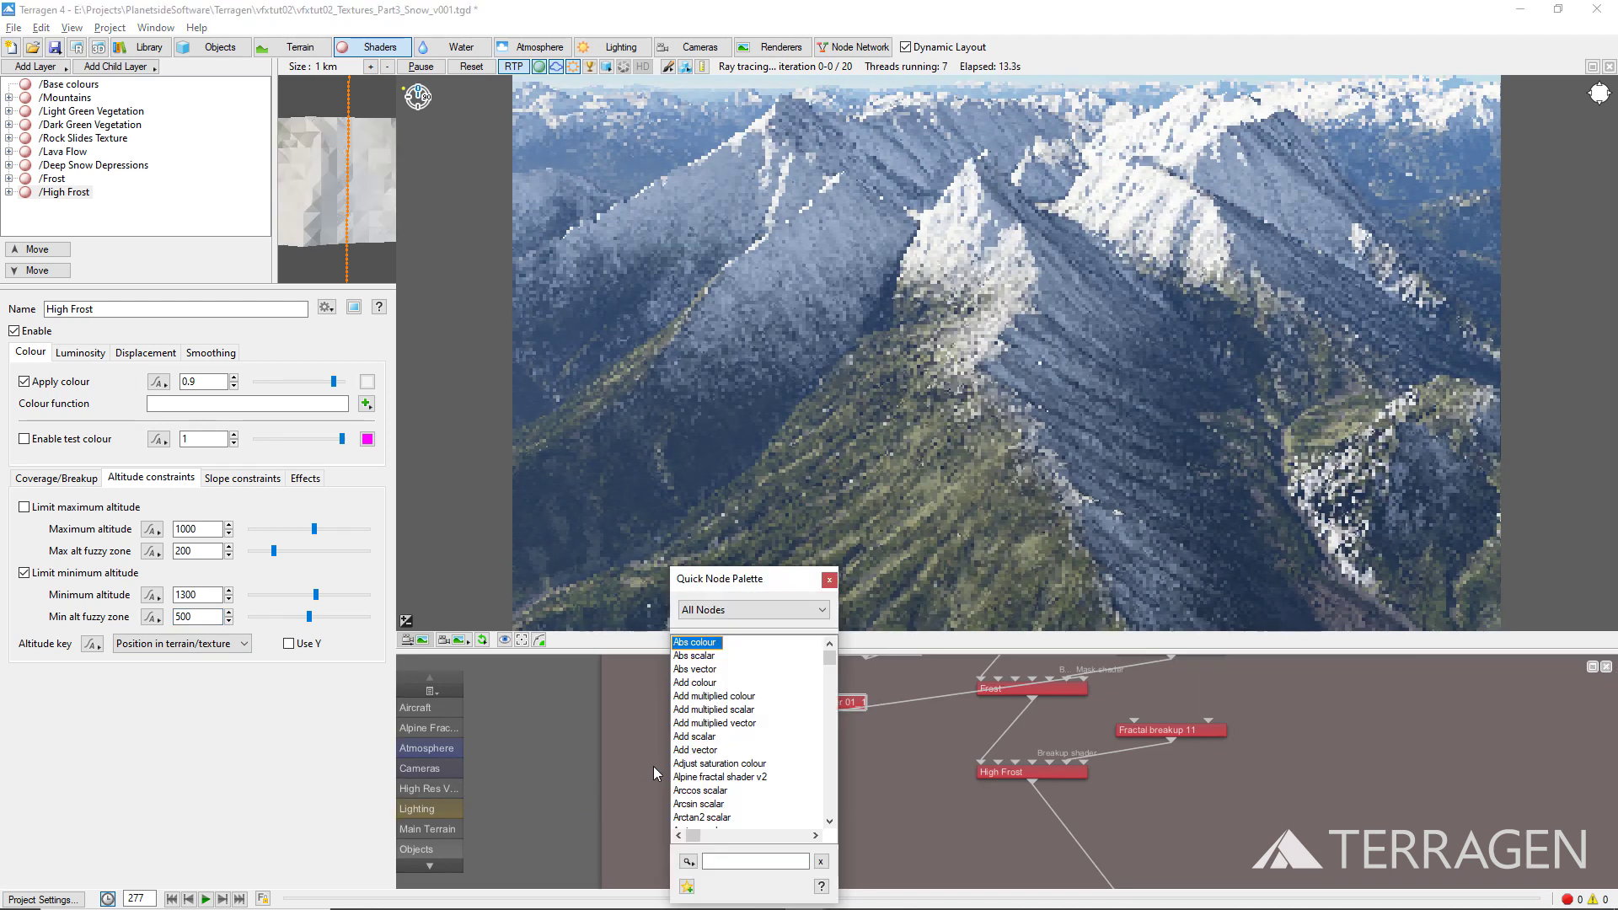
pyautogui.press('Down')
pyautogui.press('Down')
pyautogui.press('Down')
pyautogui.press('Down')
pyautogui.press('Down')
pyautogui.press('Down')
pyautogui.press('Down')
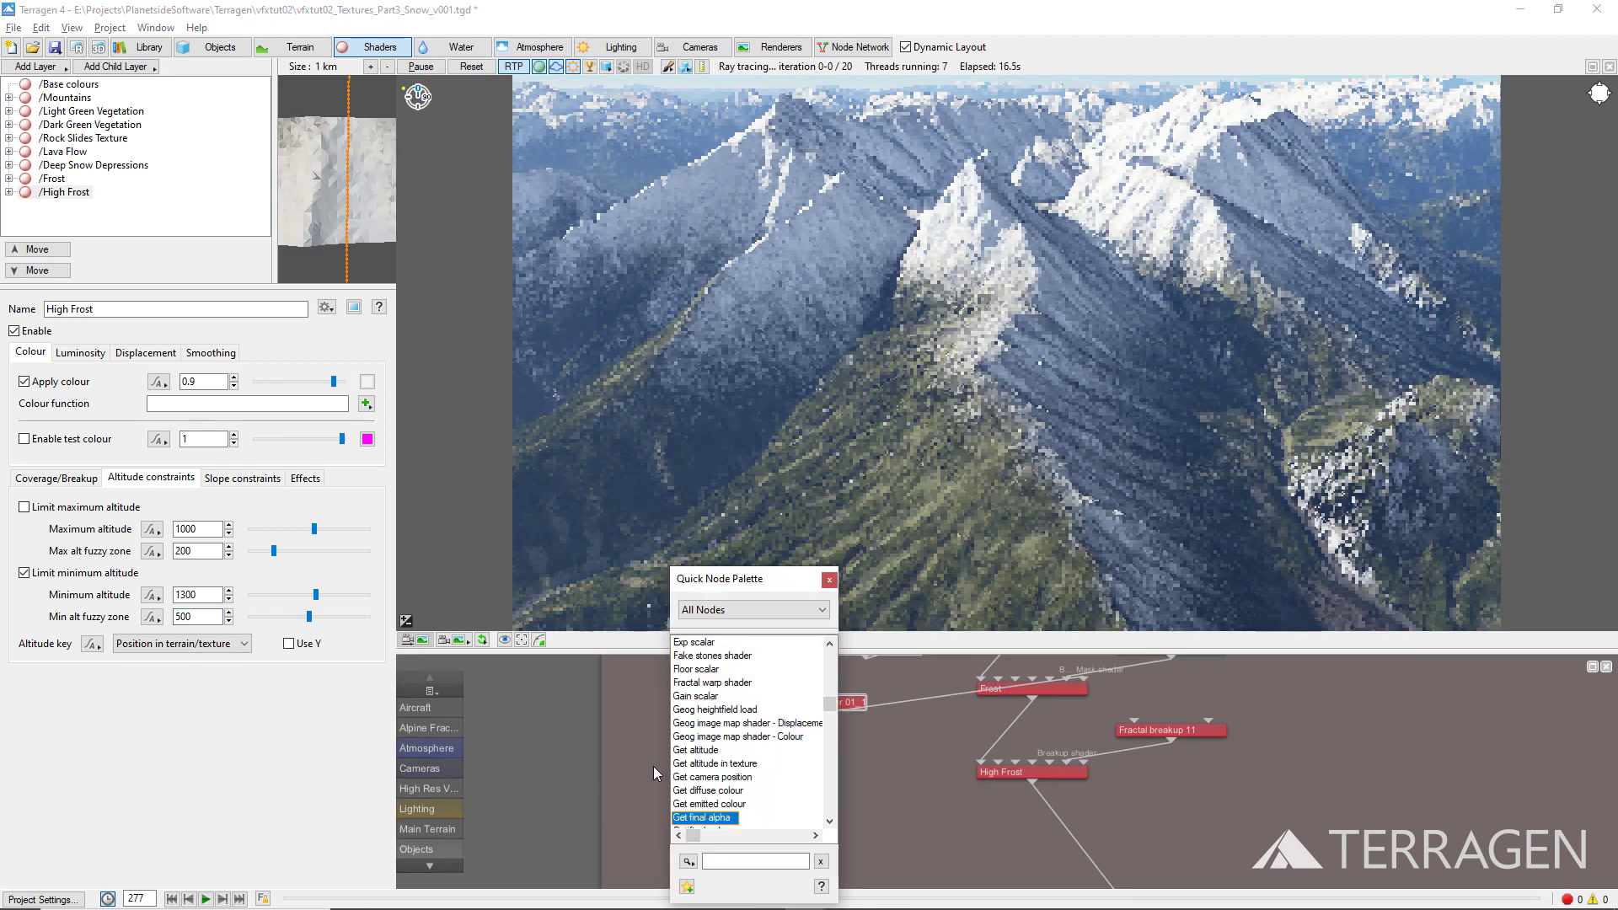
pyautogui.press('Down')
pyautogui.press('Down')
pyautogui.press('Down')
pyautogui.press('Down')
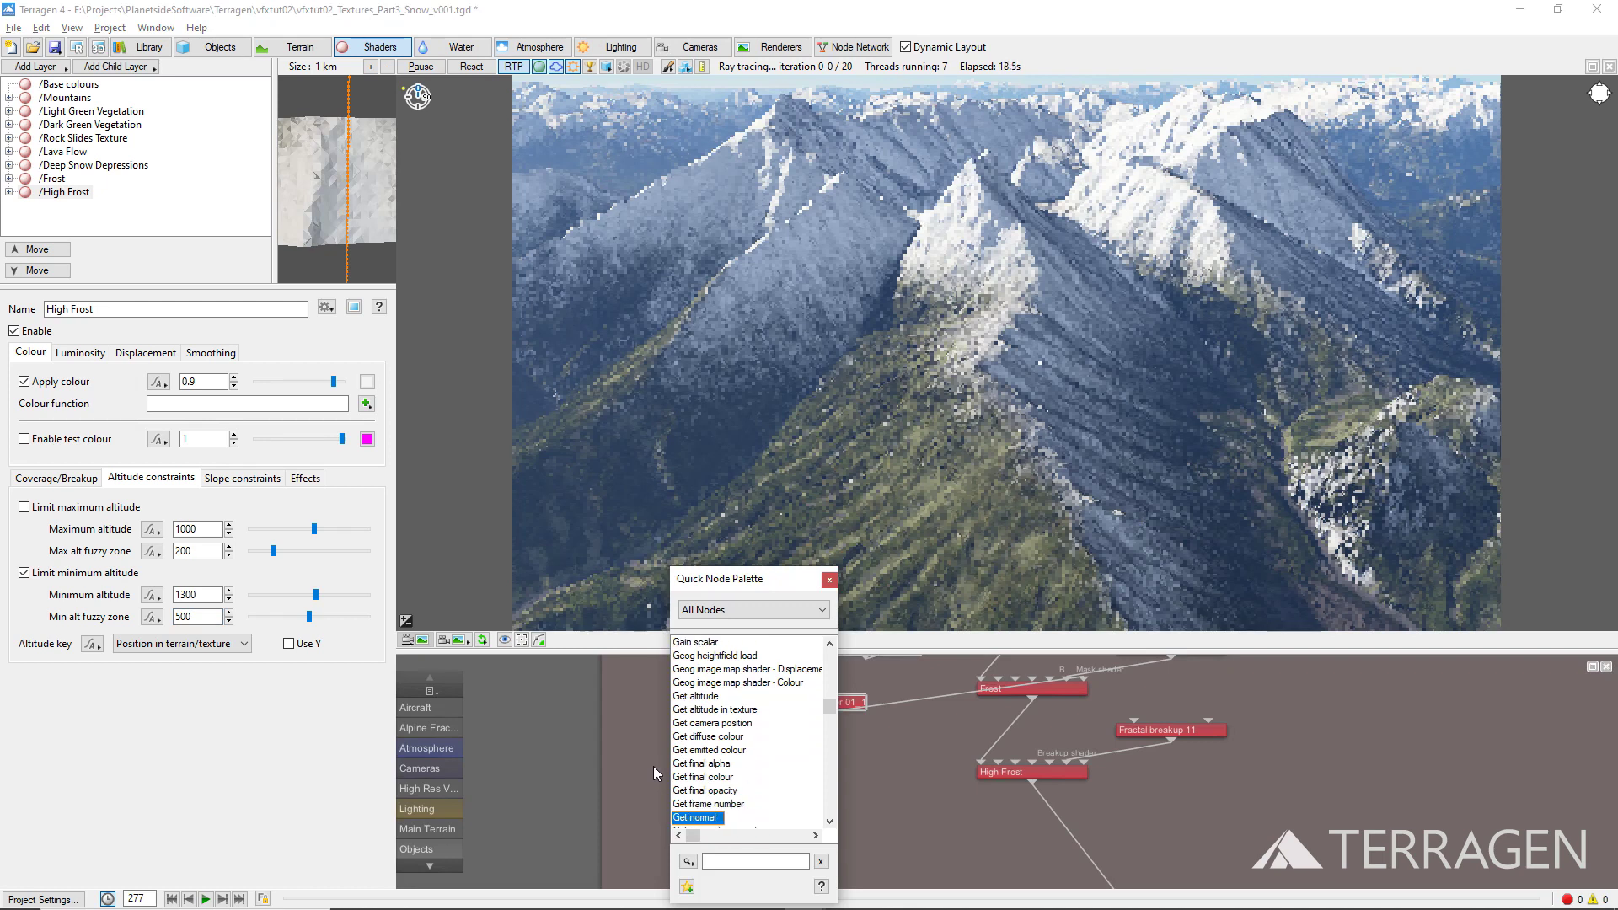
pyautogui.press('Return')
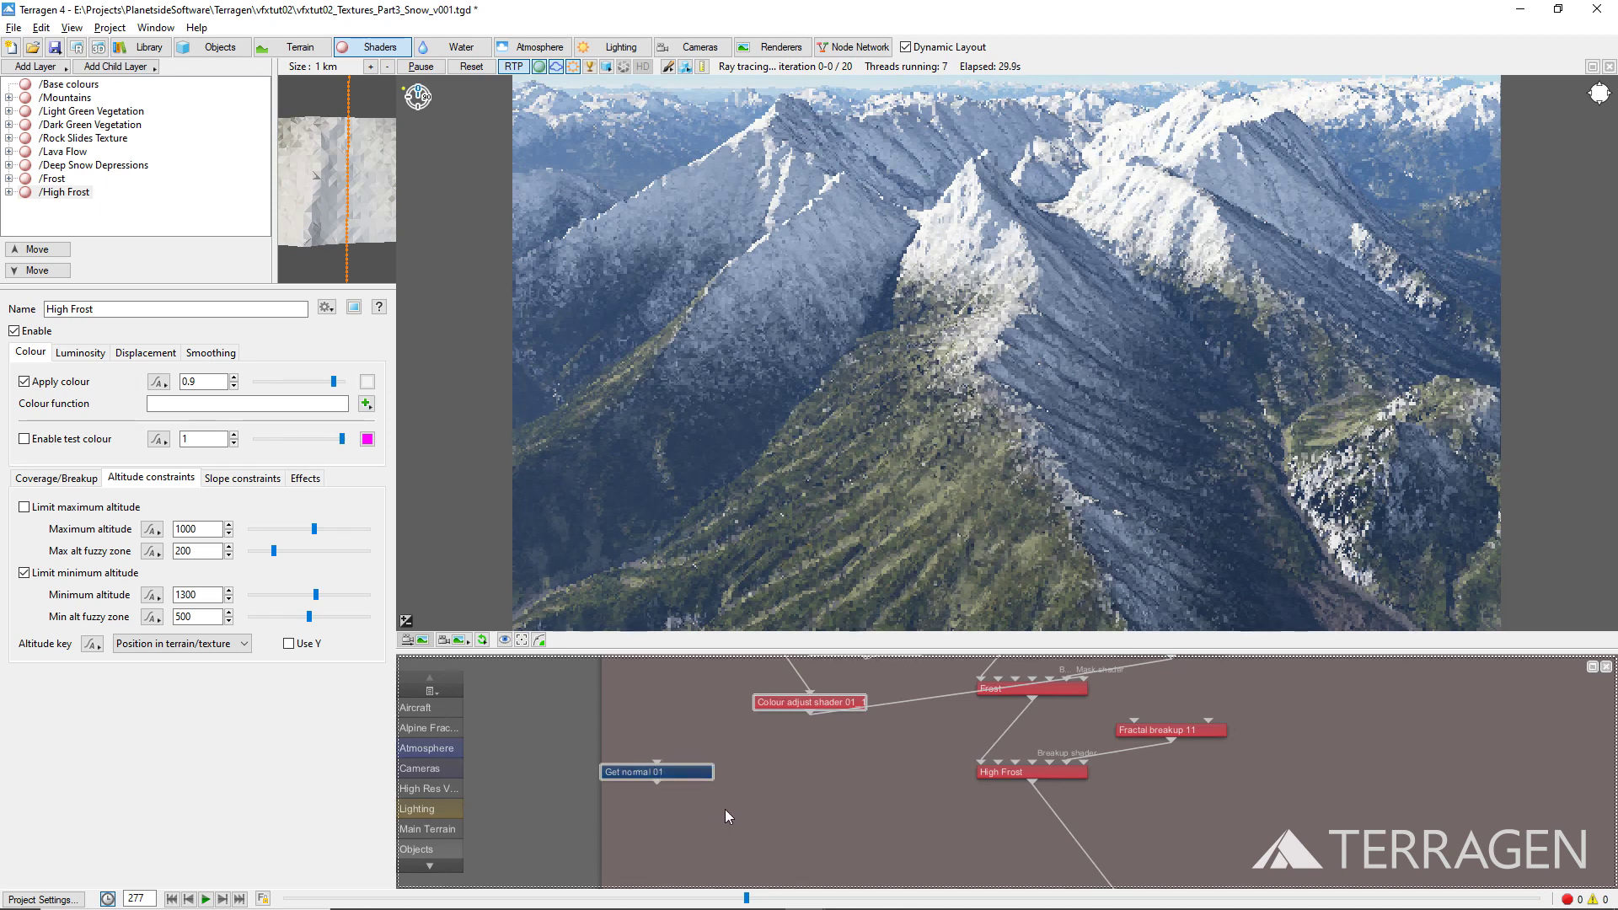
# Add a Dot product node below the Get normal node and feed it the Get normal output and the existing Constant vector
pyautogui.press('Tab')
pyautogui.press('pagedown')
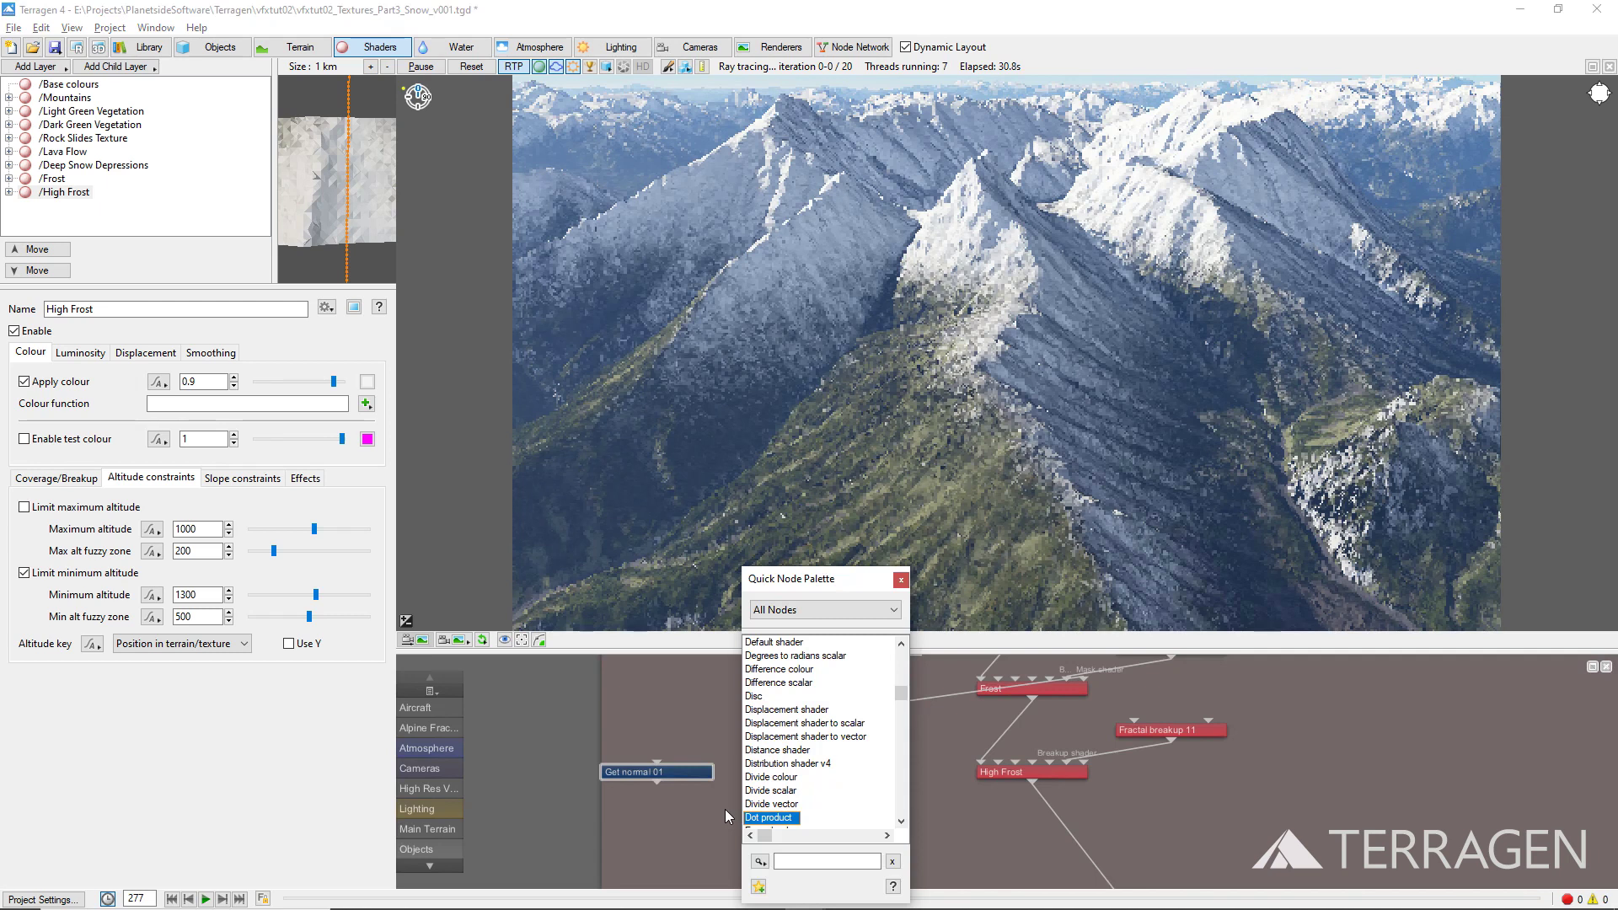
pyautogui.press('Return')
pyautogui.moveTo(657, 785); pyautogui.dragTo(689, 808)
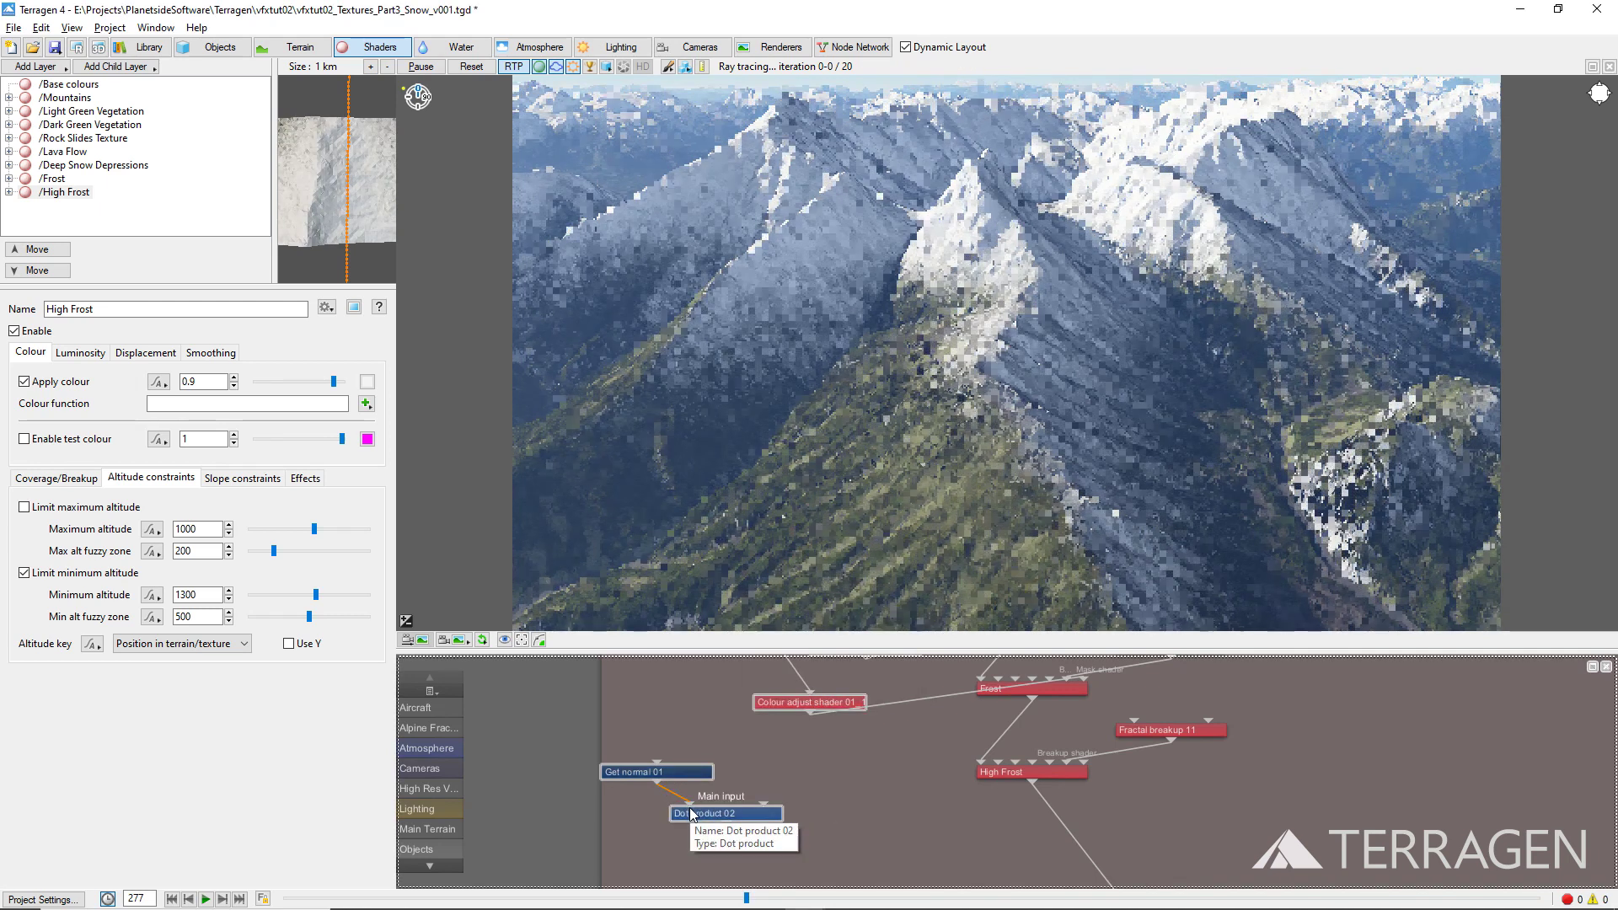
pyautogui.moveTo(797, 700); pyautogui.dragTo(742, 856, button='middle')
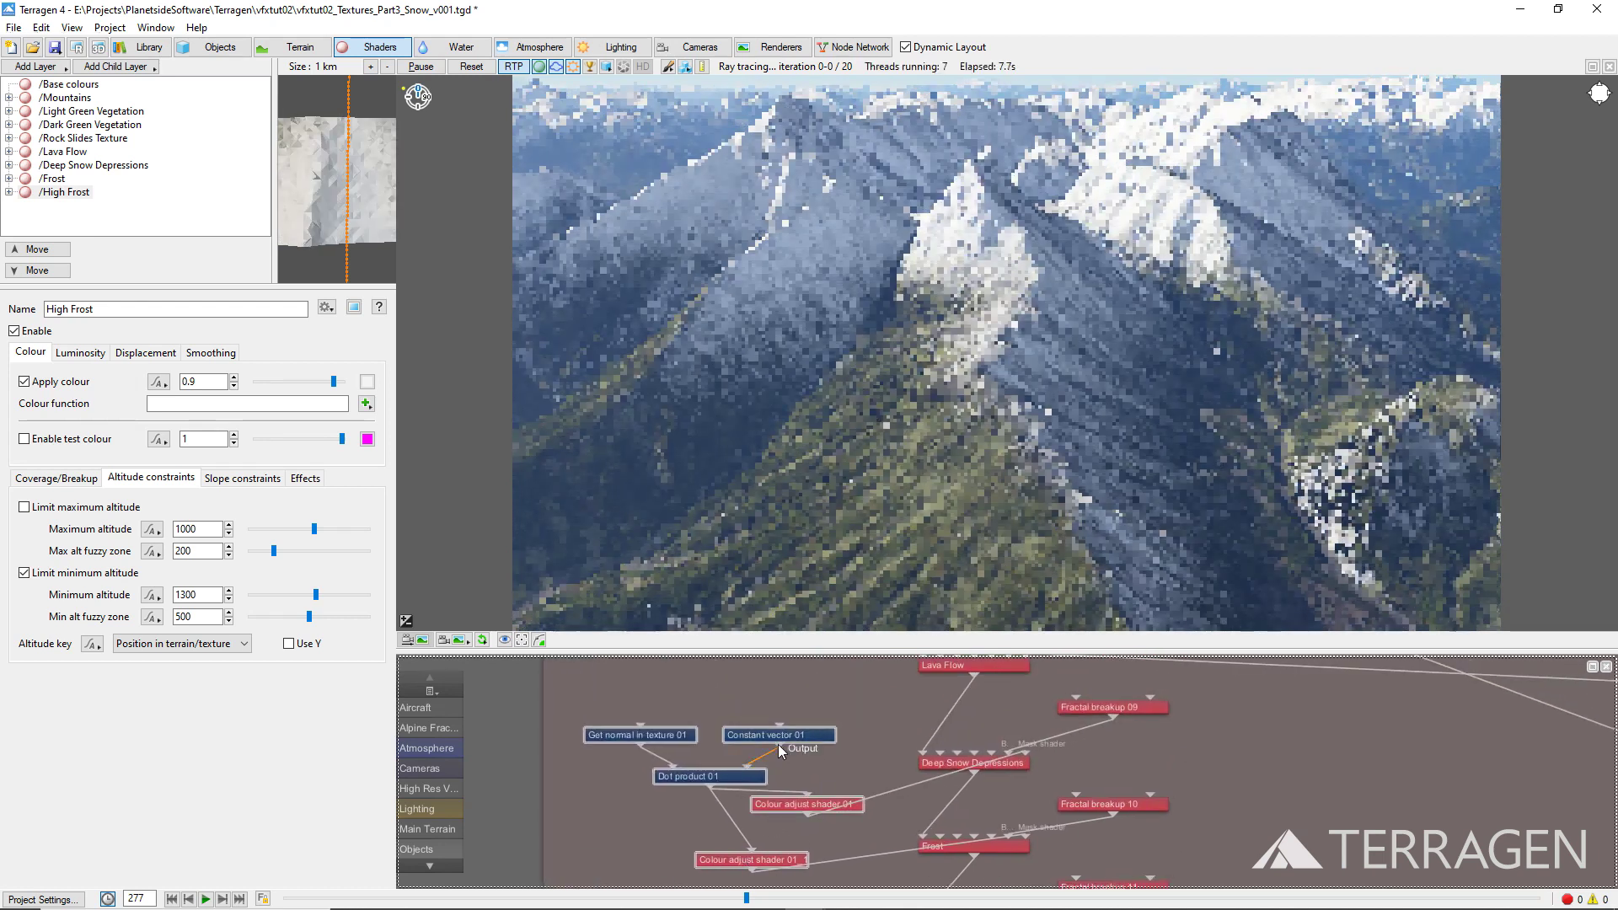
pyautogui.moveTo(779, 746); pyautogui.dragTo(757, 786)
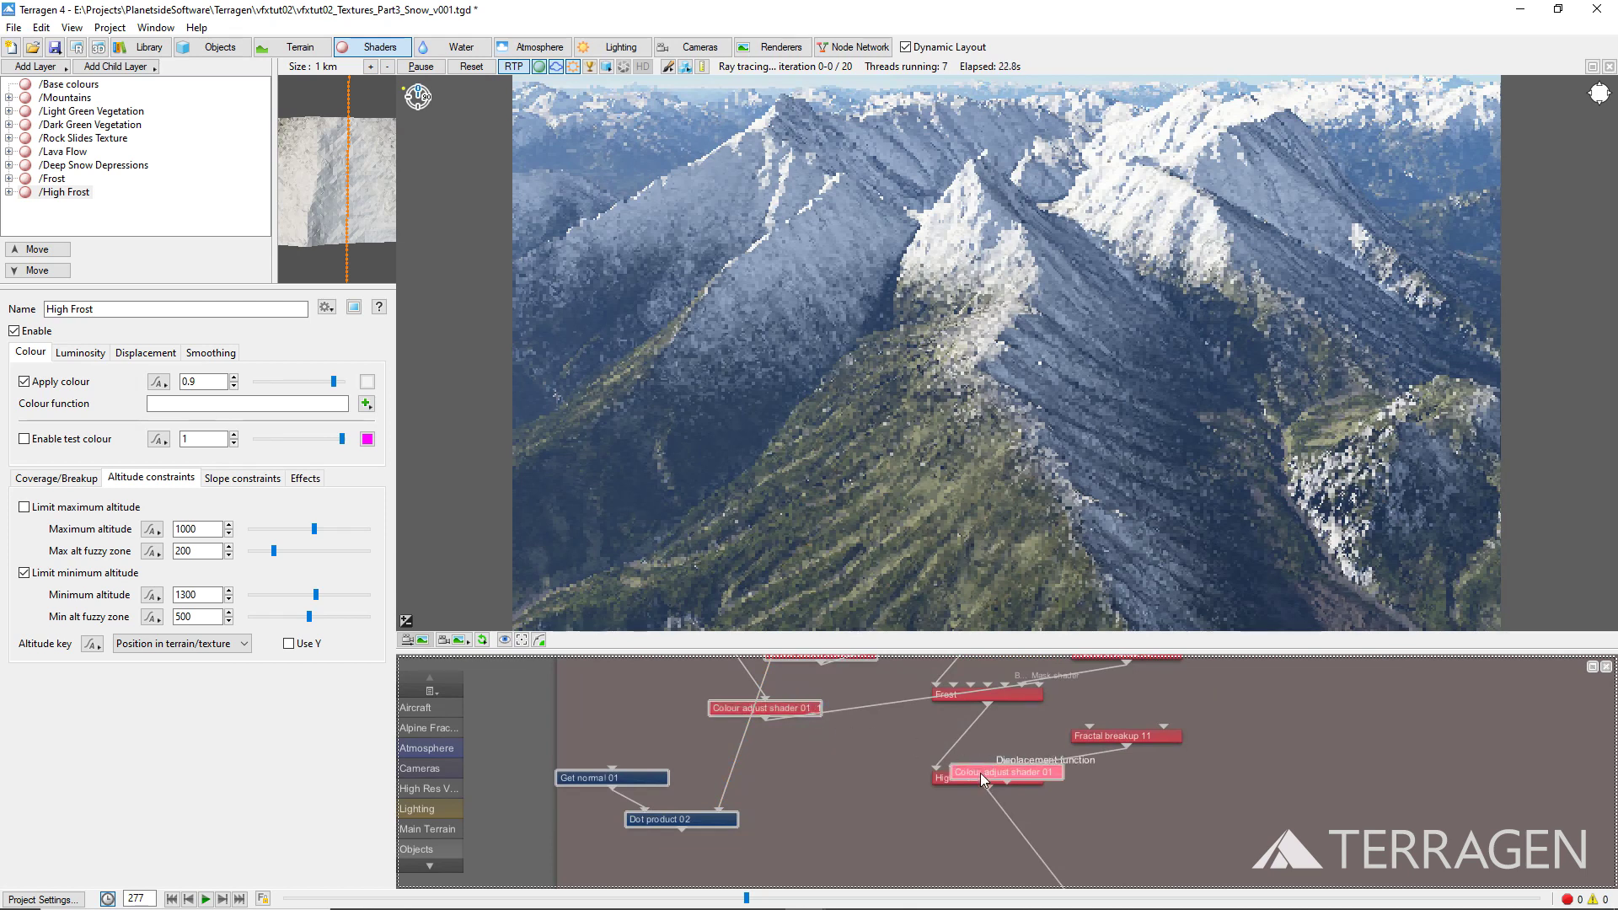
# Place the duplicated Colour adjust shader below the new dot product node and set its black point to -0.75
pyautogui.moveTo(980, 772); pyautogui.dragTo(761, 862)
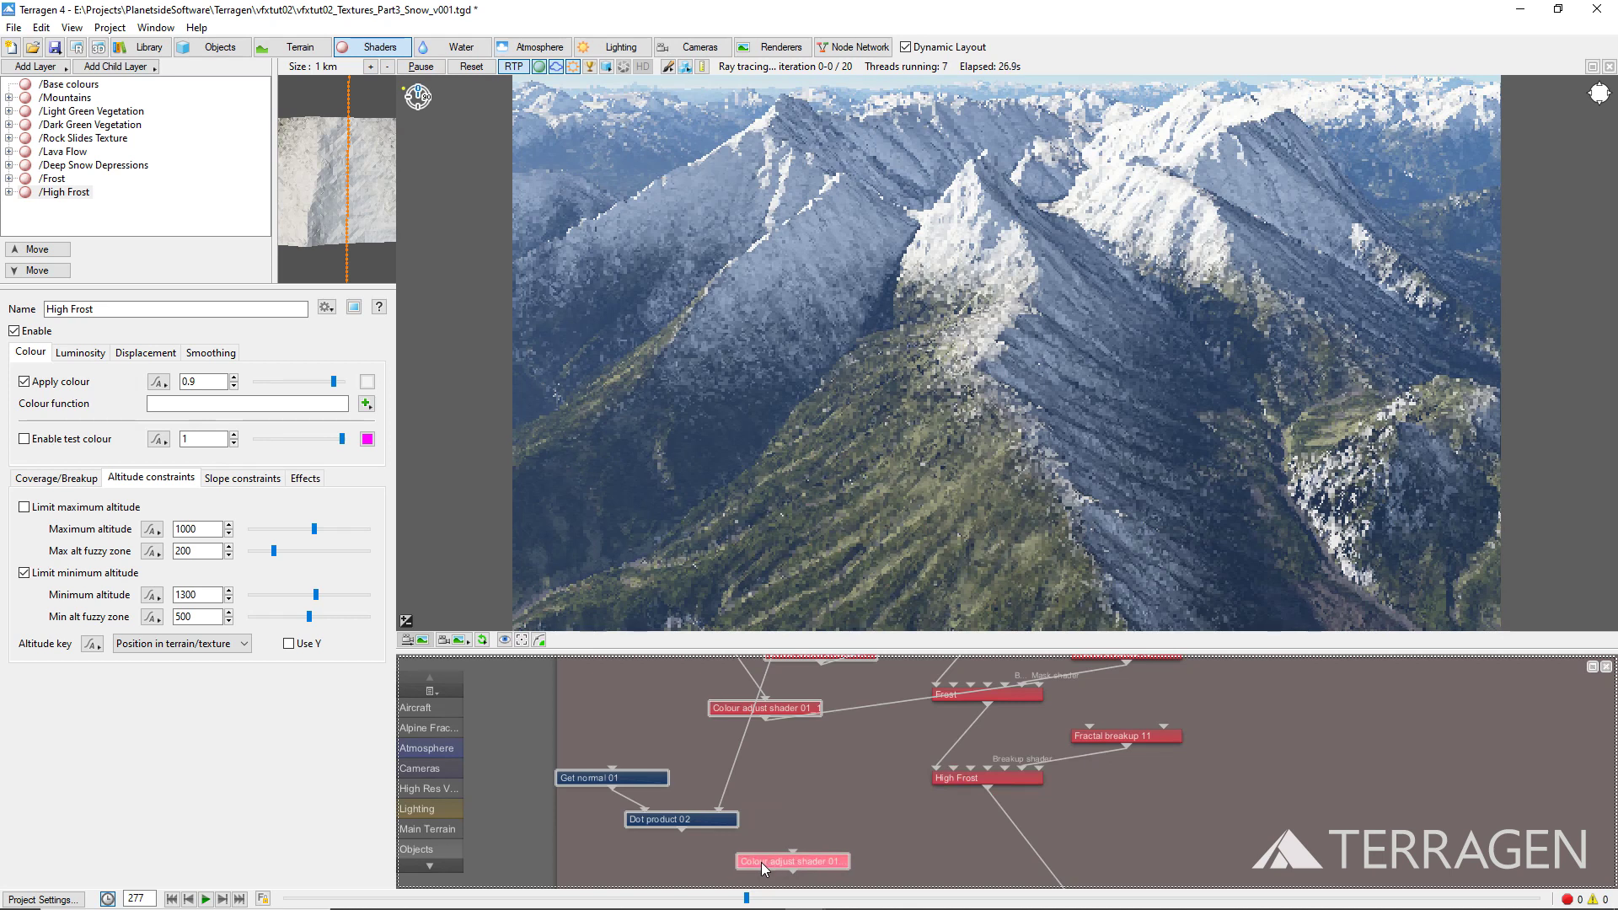
pyautogui.doubleClick(761, 862)
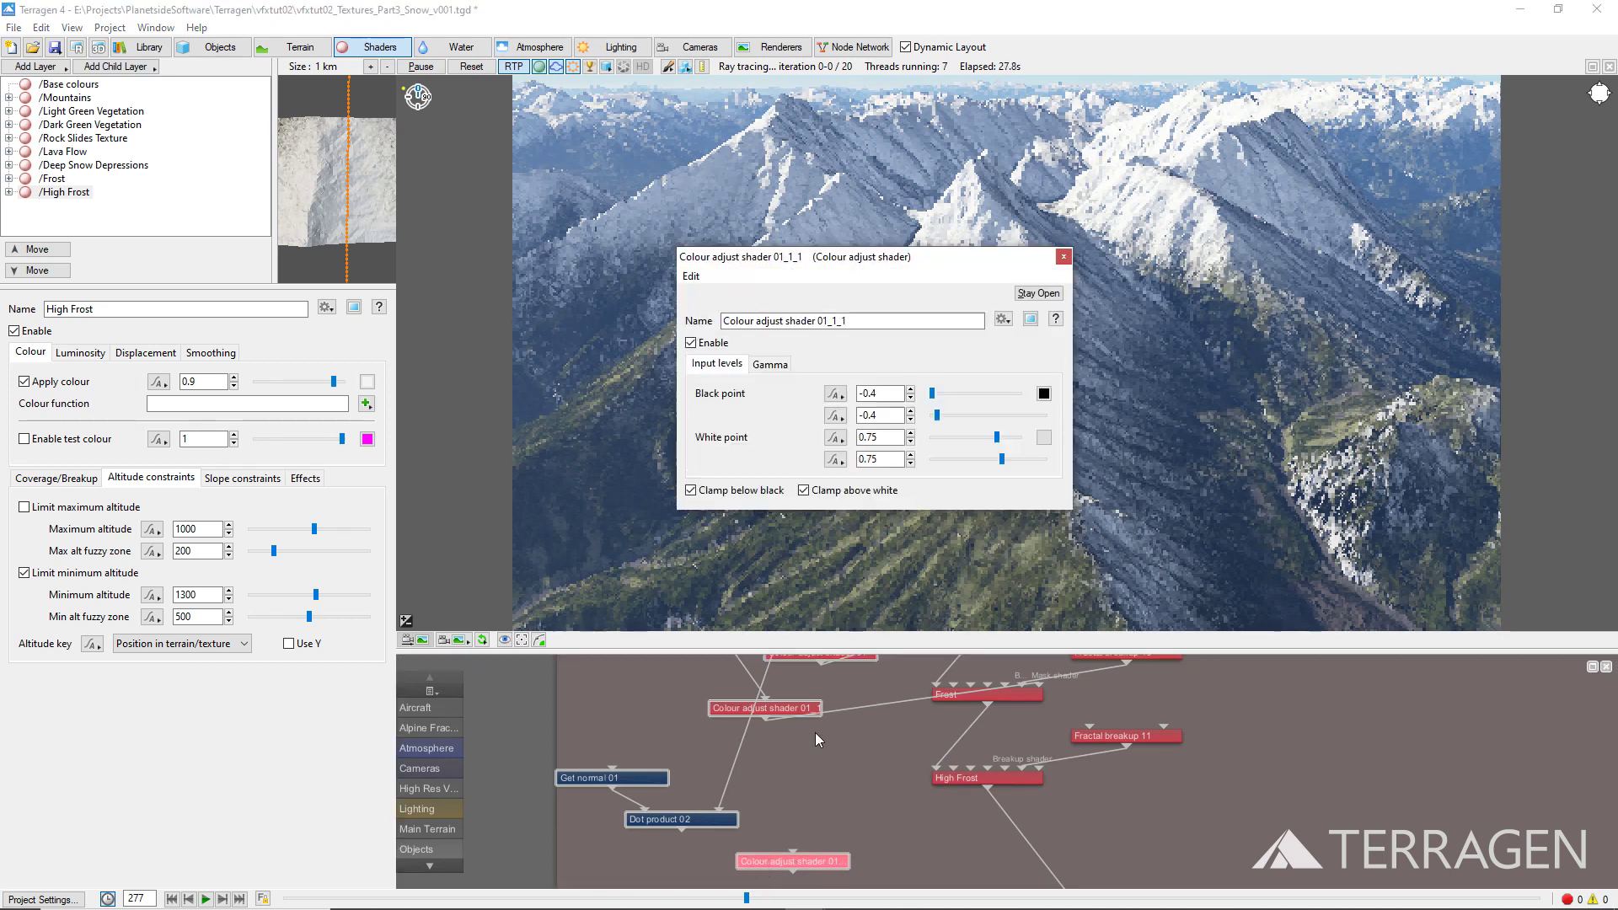
pyautogui.doubleClick(875, 393)
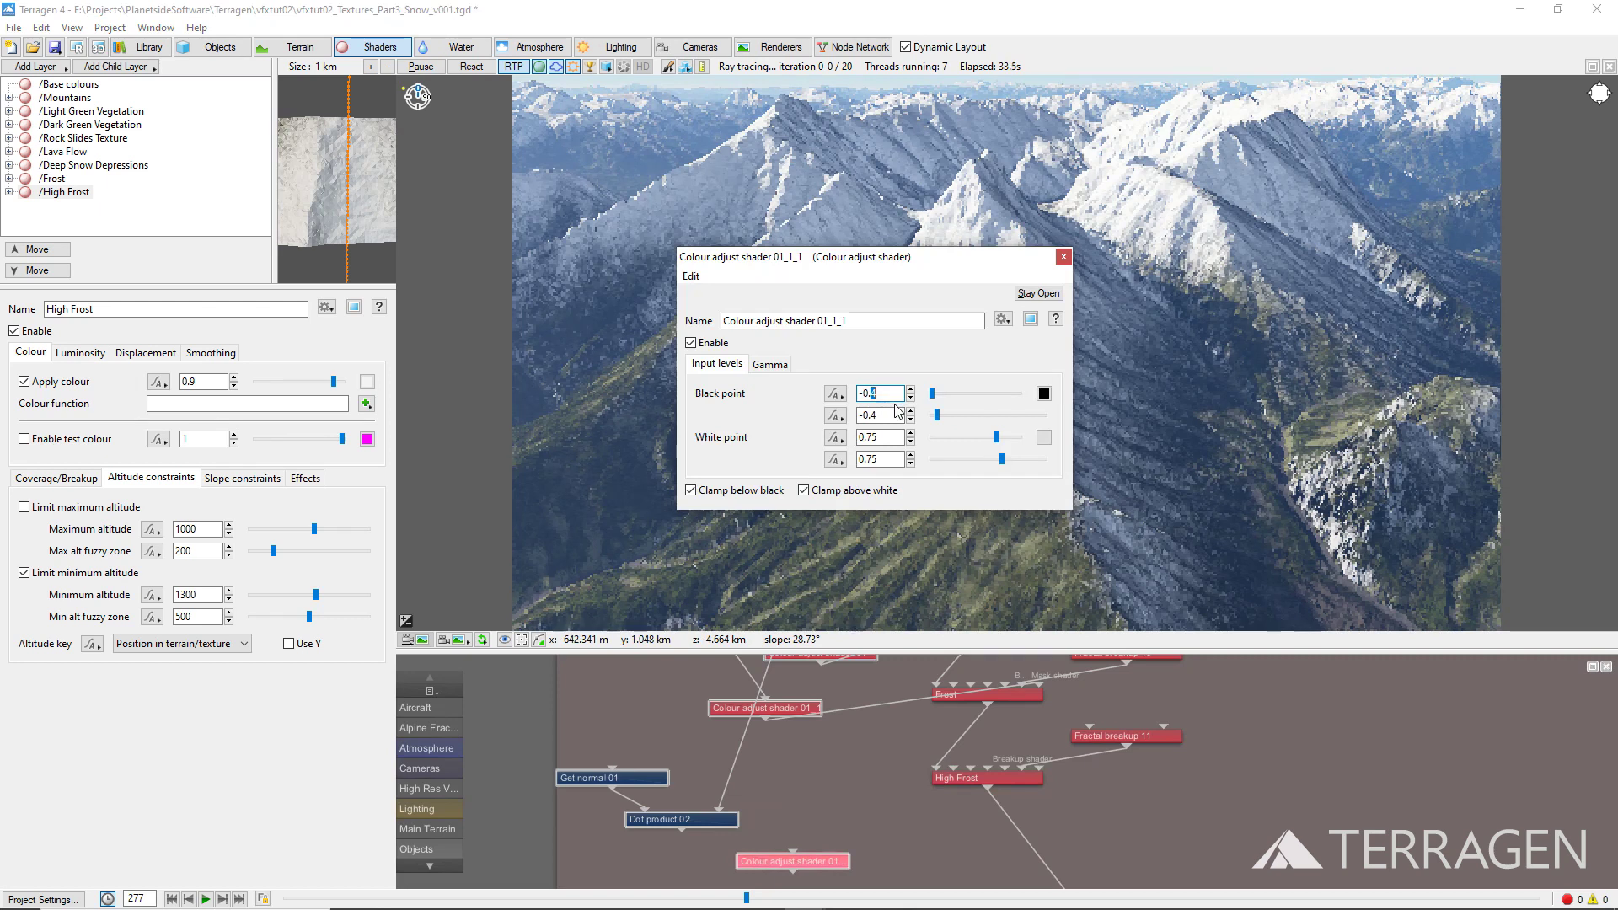
pyautogui.write('75')
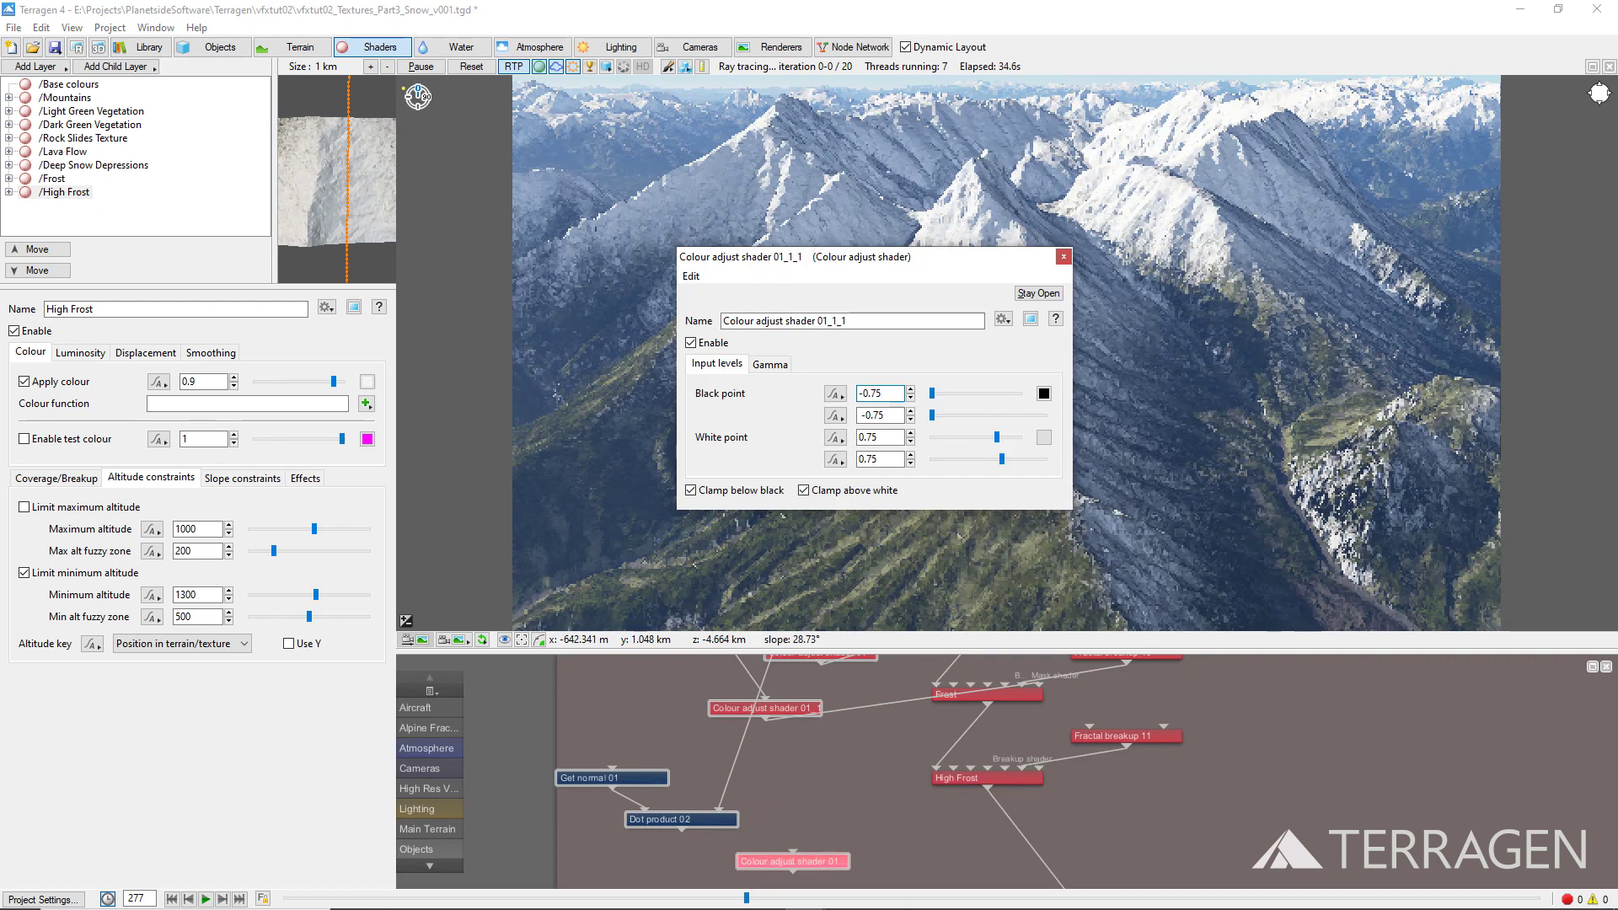
pyautogui.click(1062, 257)
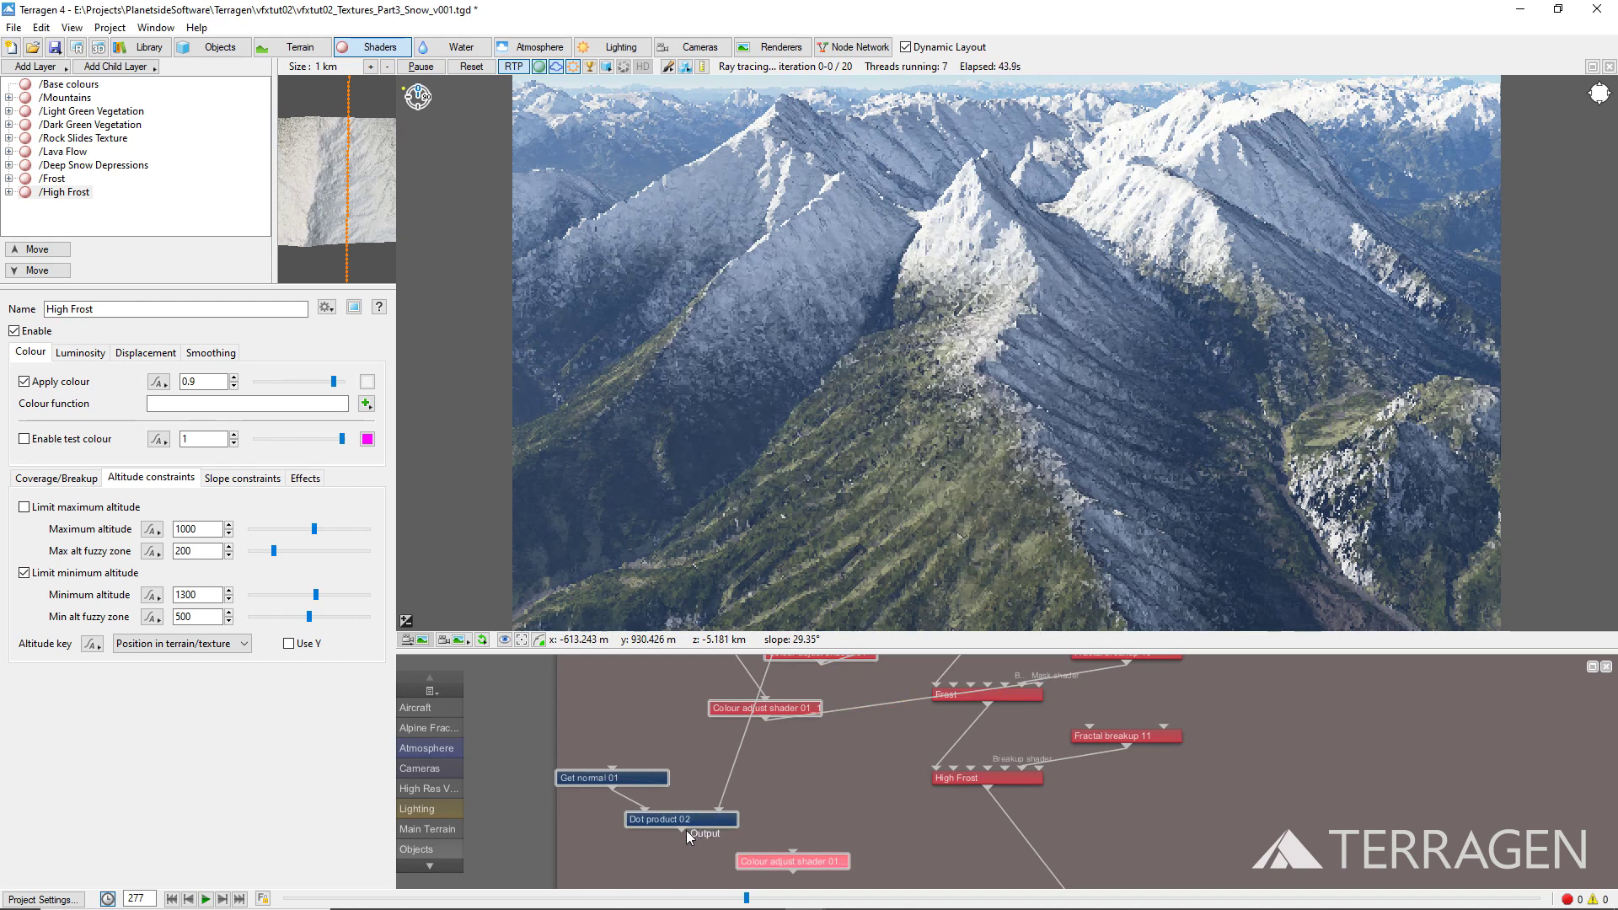
# Feed the new dot product into the duplicated Colour adjust shader, use that shader as High Frost's mask, and enable the layer's test colour
pyautogui.moveTo(681, 831); pyautogui.dragTo(799, 855)
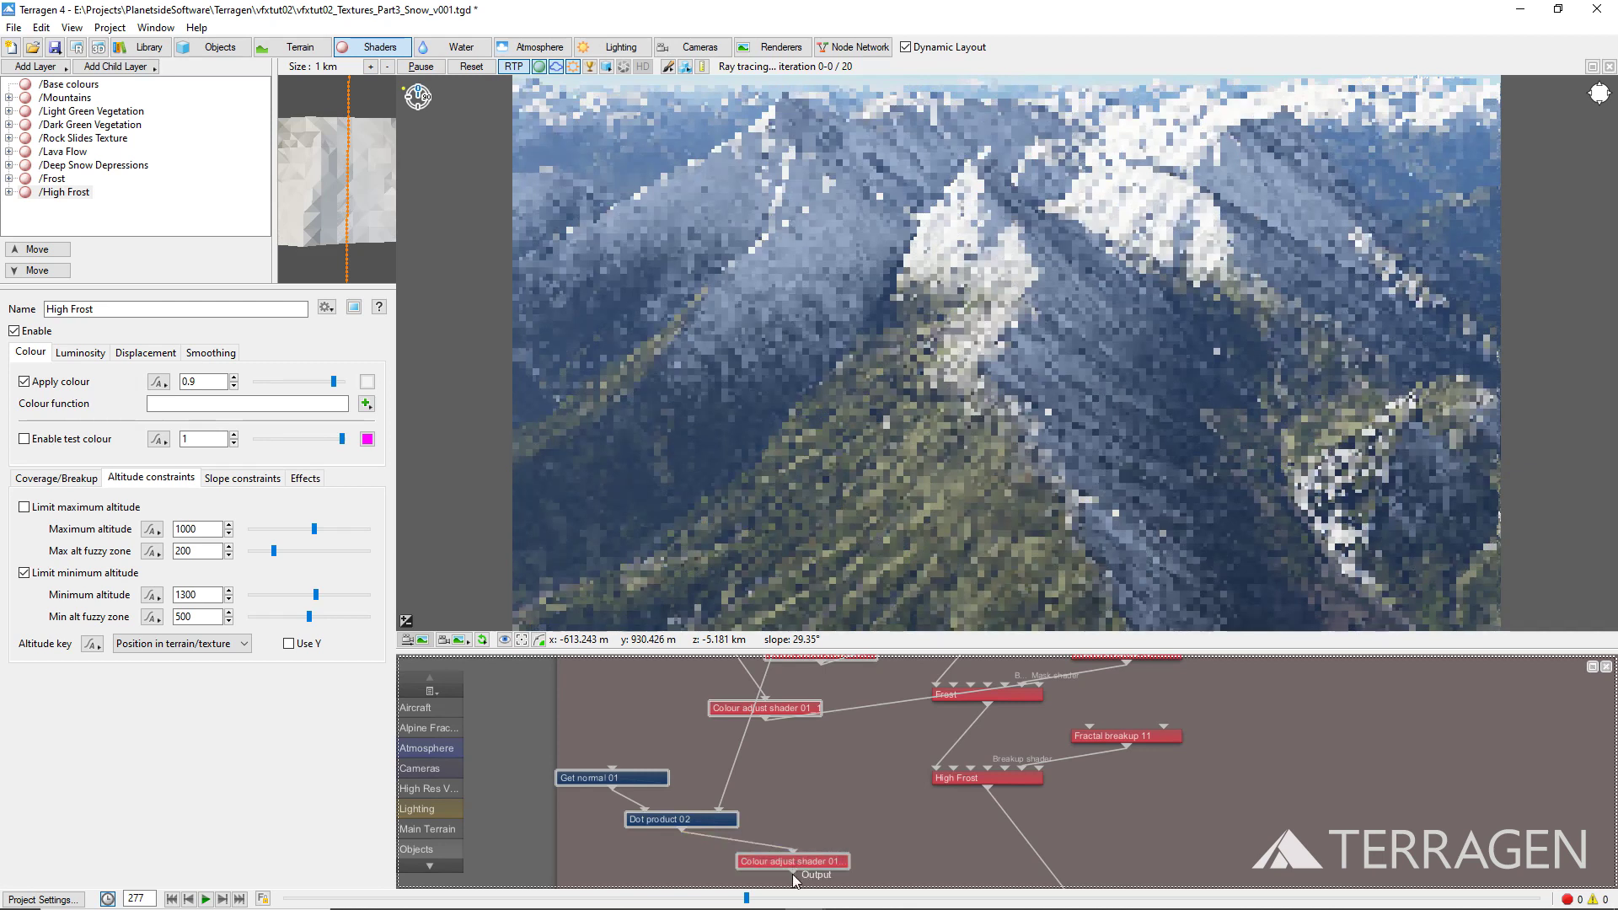
pyautogui.moveTo(793, 873); pyautogui.dragTo(1040, 770)
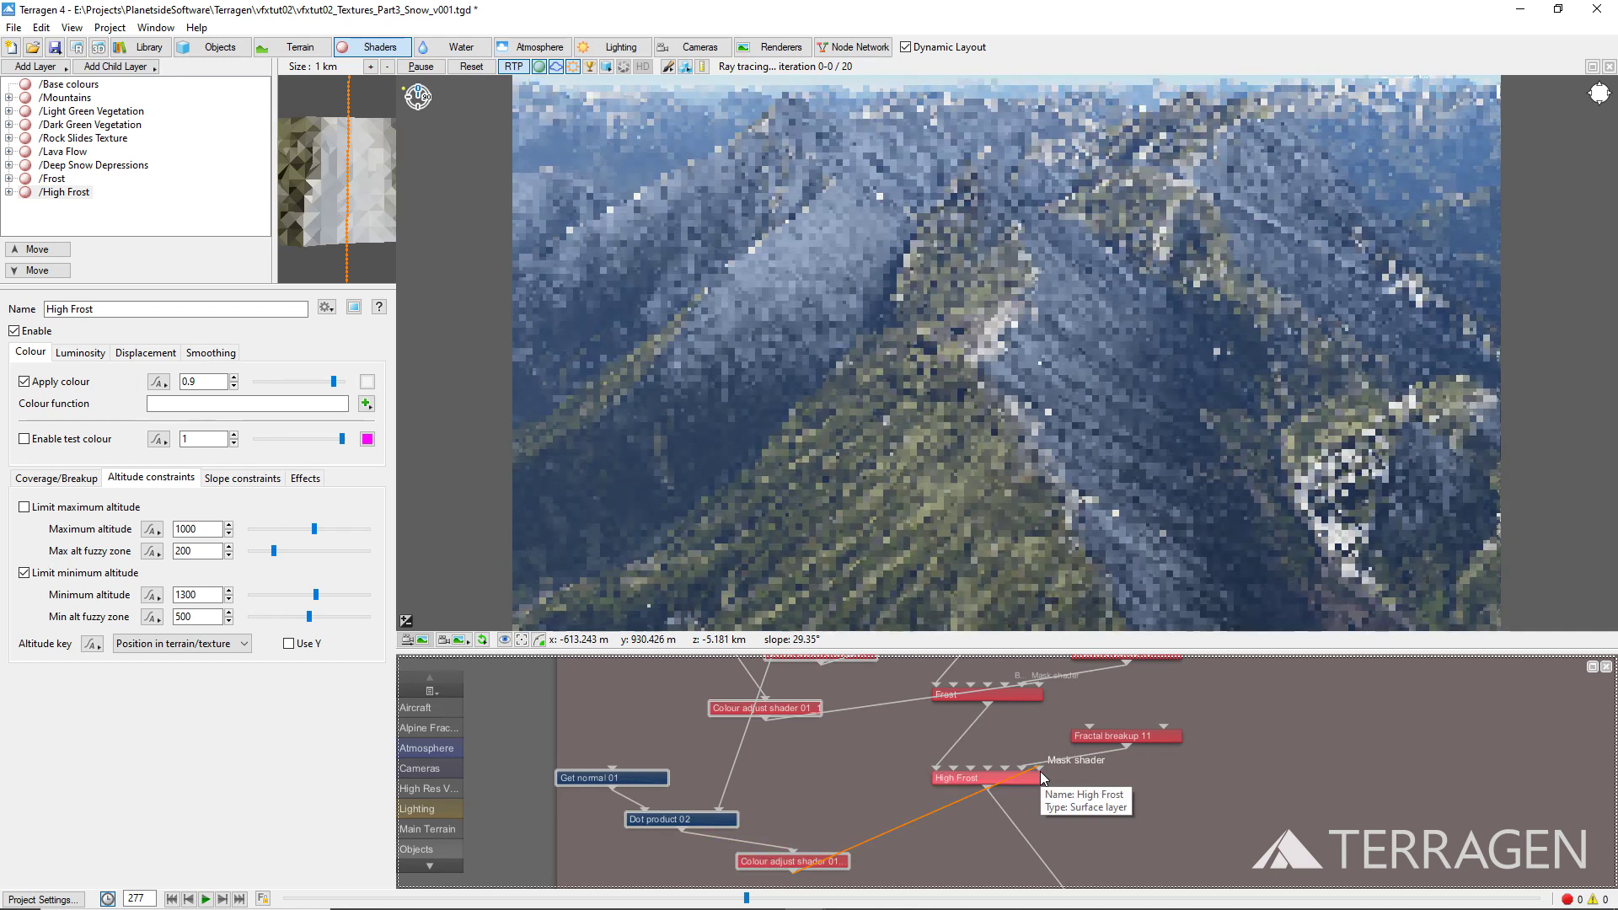
pyautogui.click(25, 440)
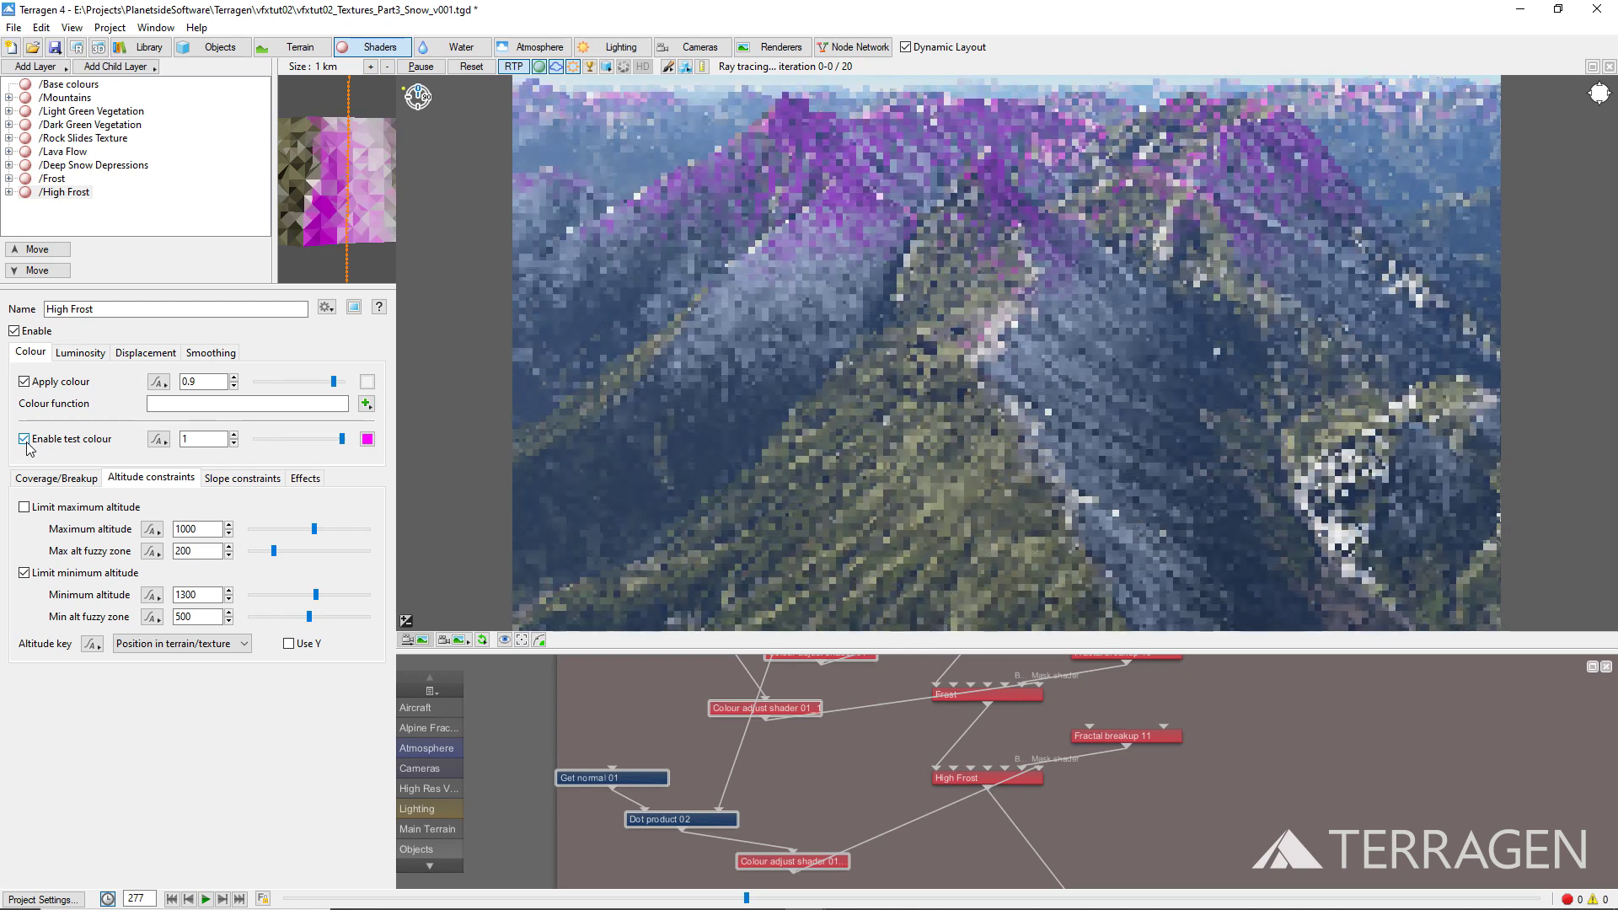